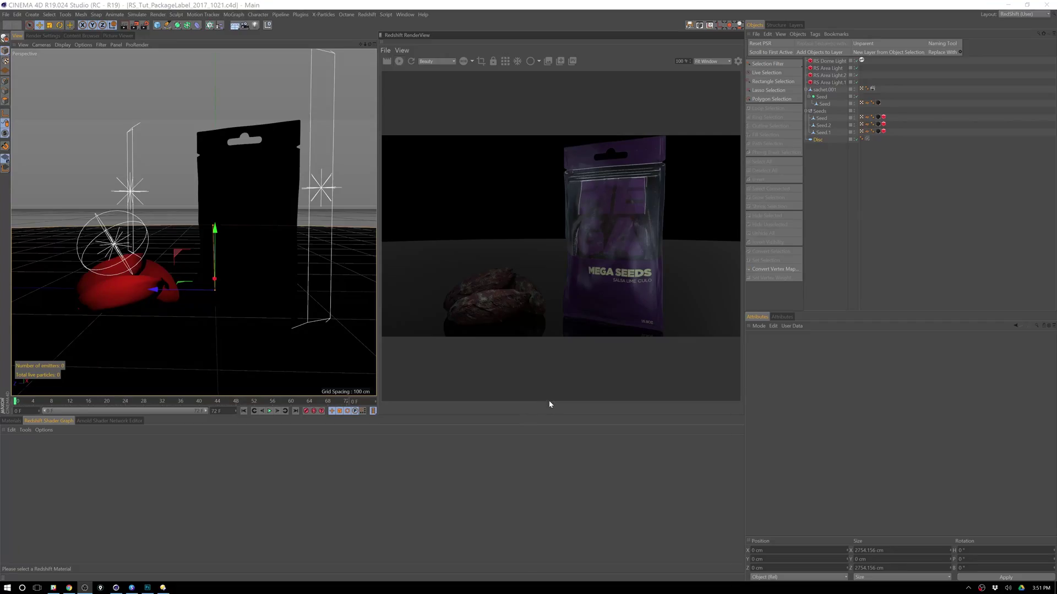
- Show the Materials swatches, select the sachet.001 object, and pick its Sachet material
click(21, 421)
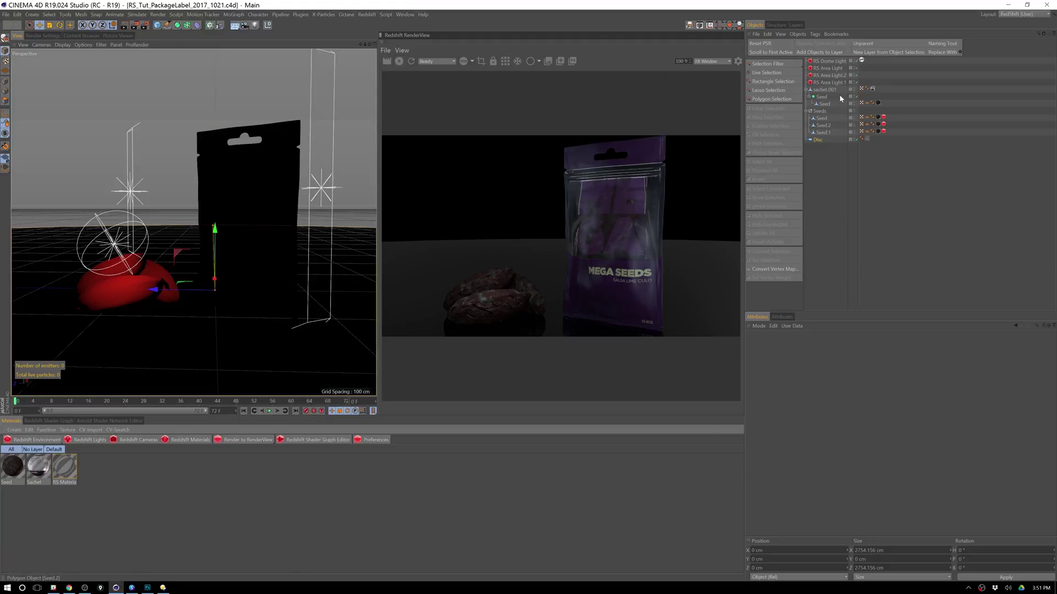
click(825, 90)
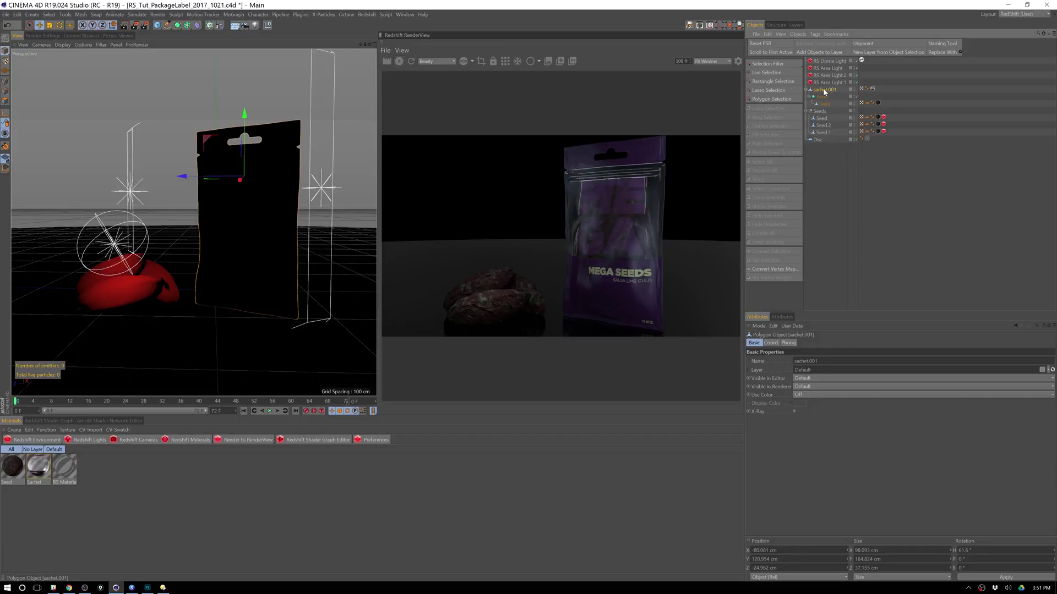
click(36, 473)
- Reload the Sachet material's node graph and drag the splitter up to enlarge it
click(11, 473)
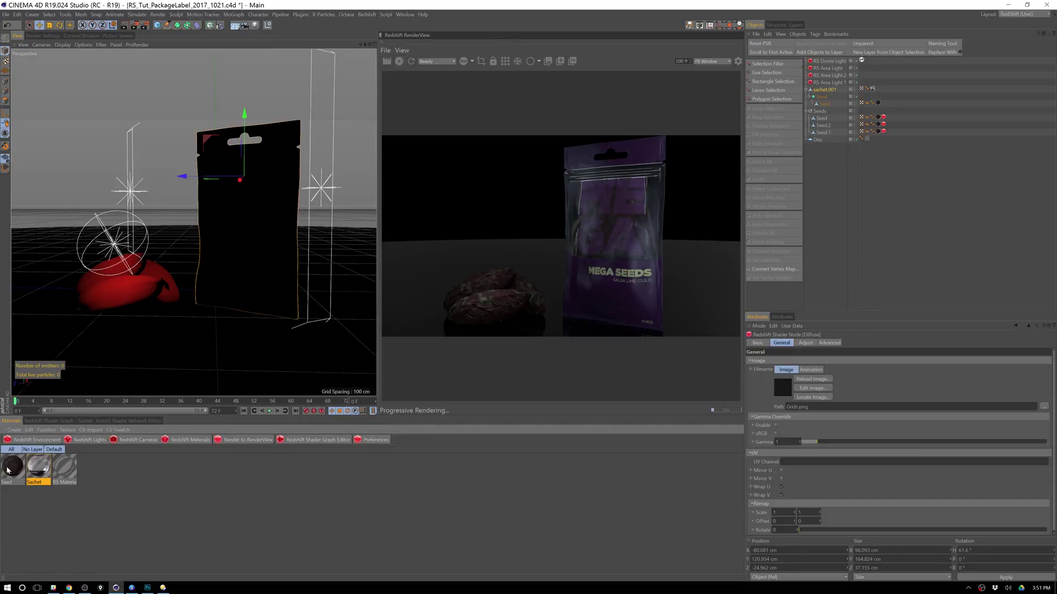
click(47, 471)
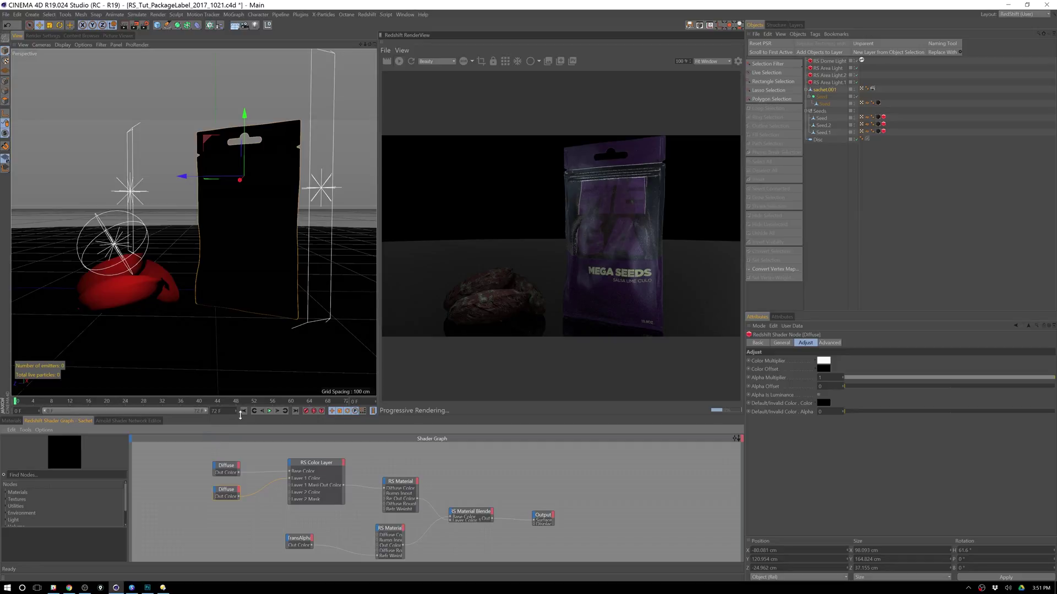
drag(239, 416, 257, 352)
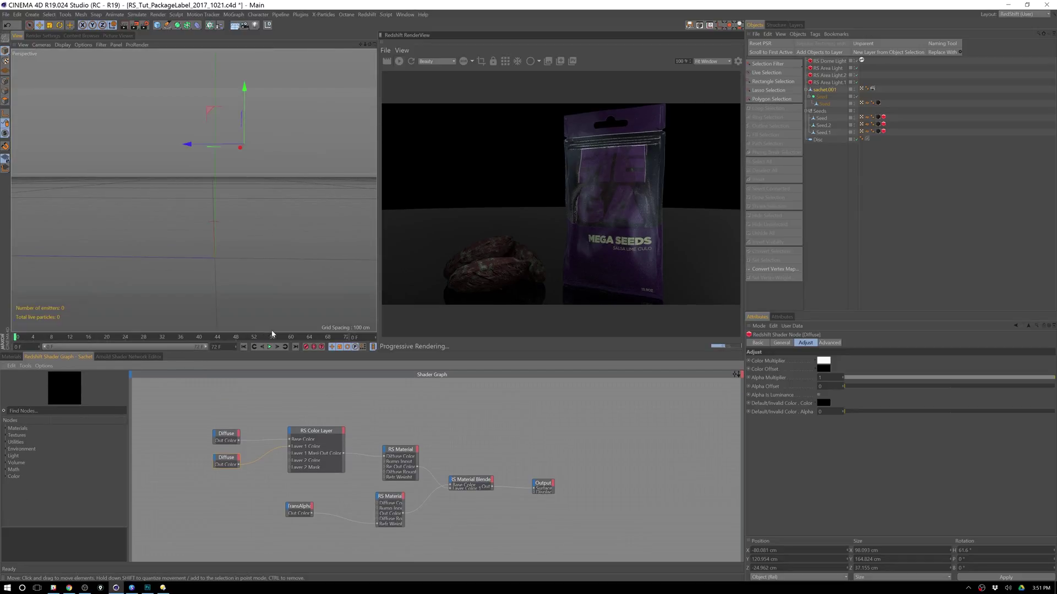
click(507, 462)
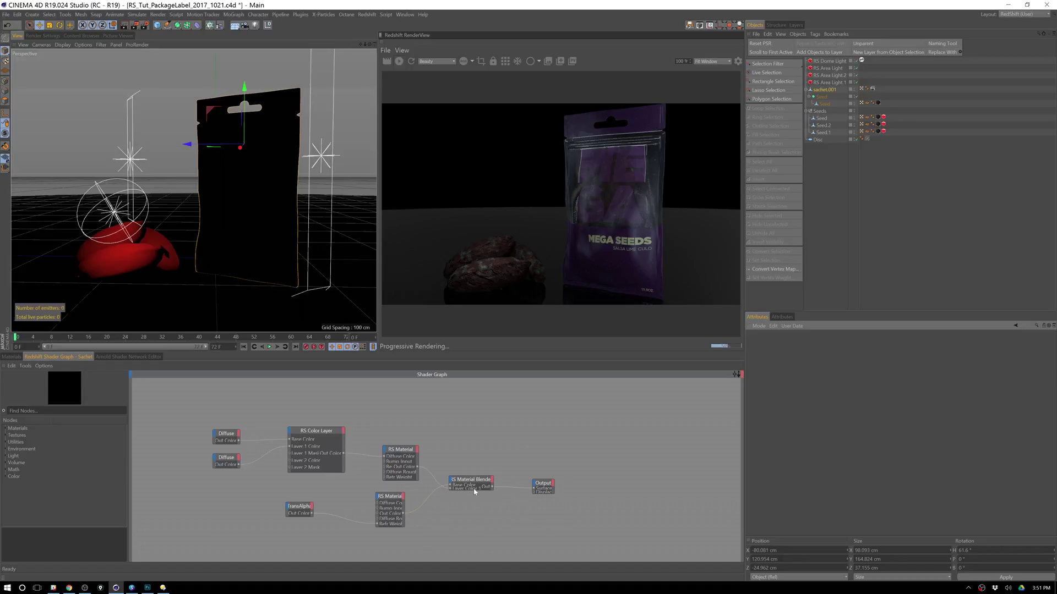
- Delete all five wires: blender-to-output, RS Material-to-blender, TransAlpha, and both Diffuse links
click(516, 488)
key(Delete)
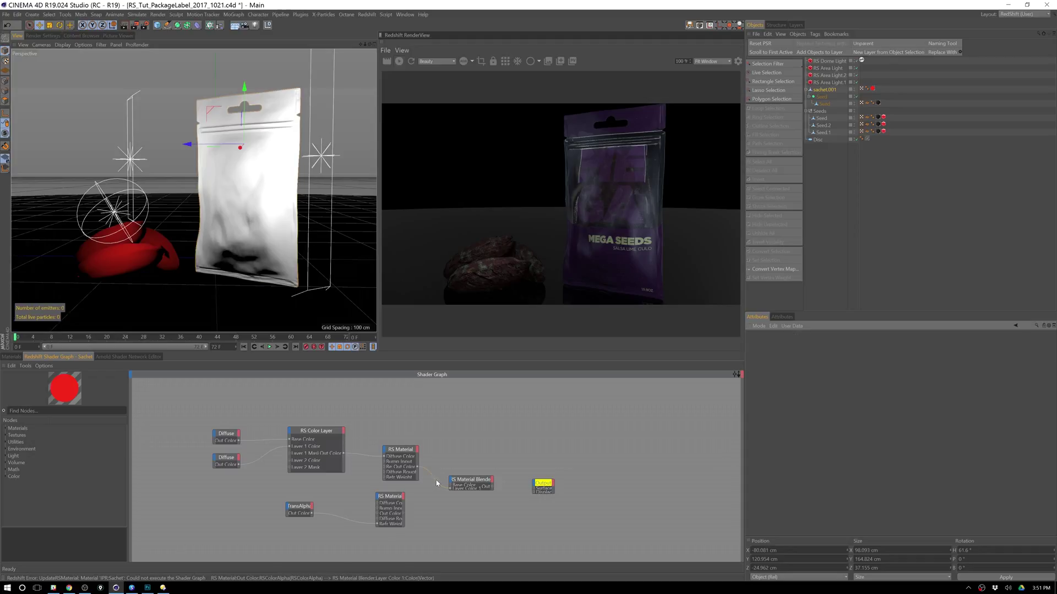
click(436, 483)
key(Delete)
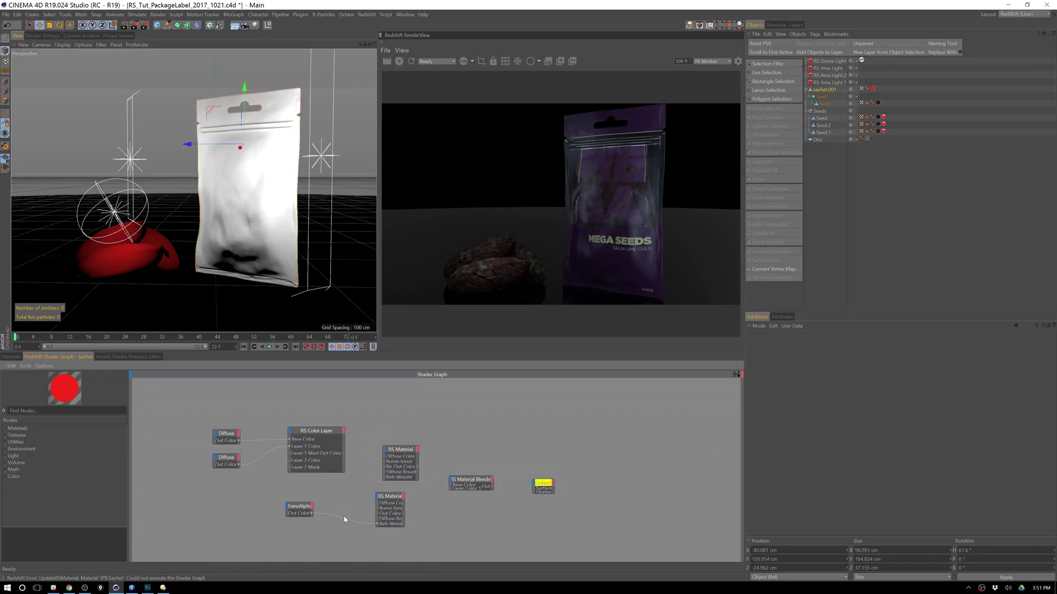
click(345, 519)
key(Delete)
click(262, 459)
key(Delete)
click(265, 440)
key(Delete)
- Rename the upper RS Material node 'Label' and the lower one 'Transp'
click(402, 455)
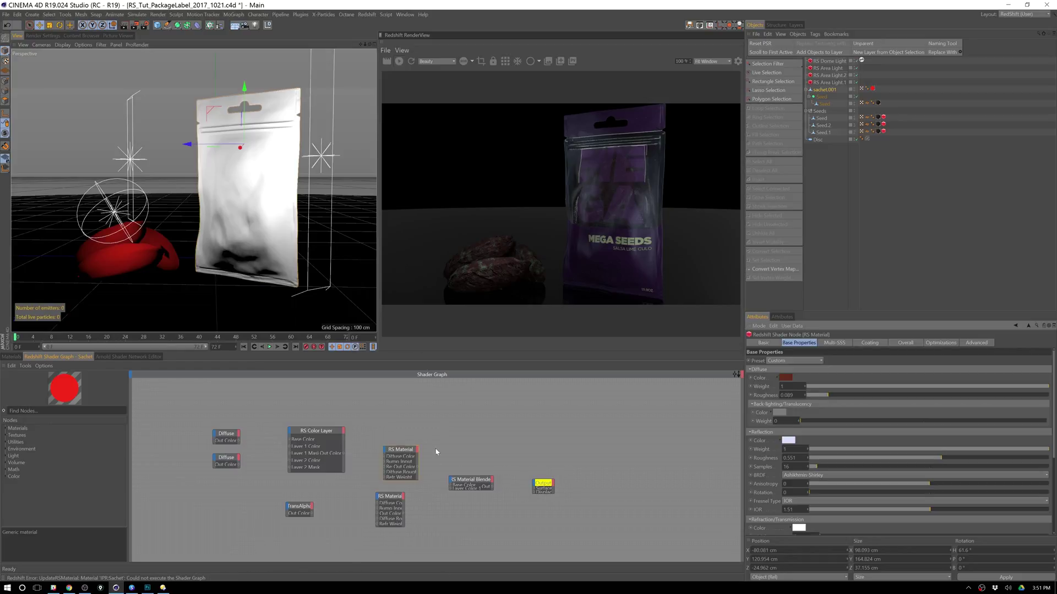
click(764, 343)
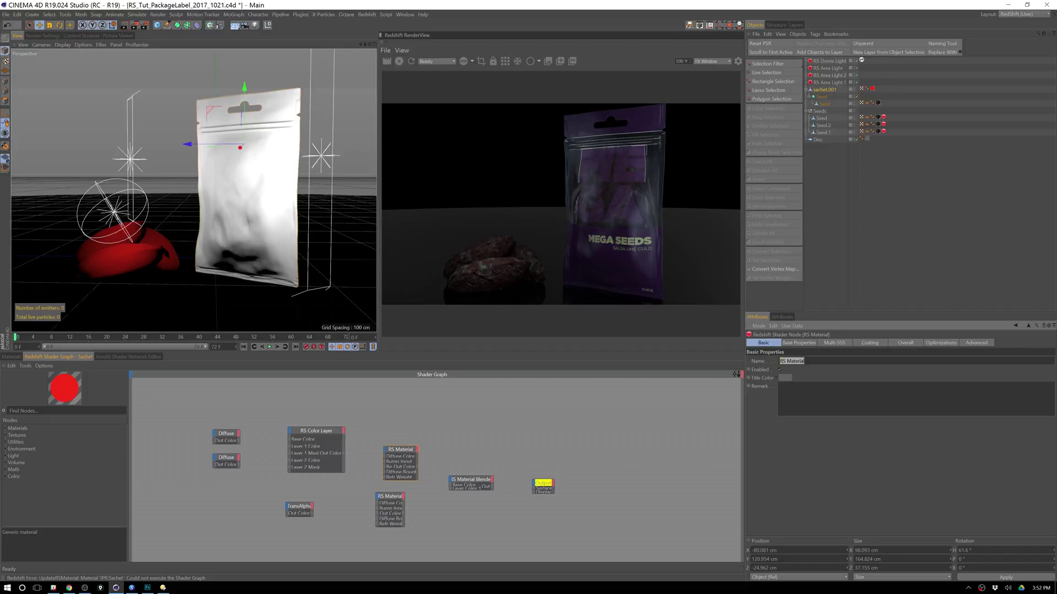
text(Label)
key(Return)
click(389, 497)
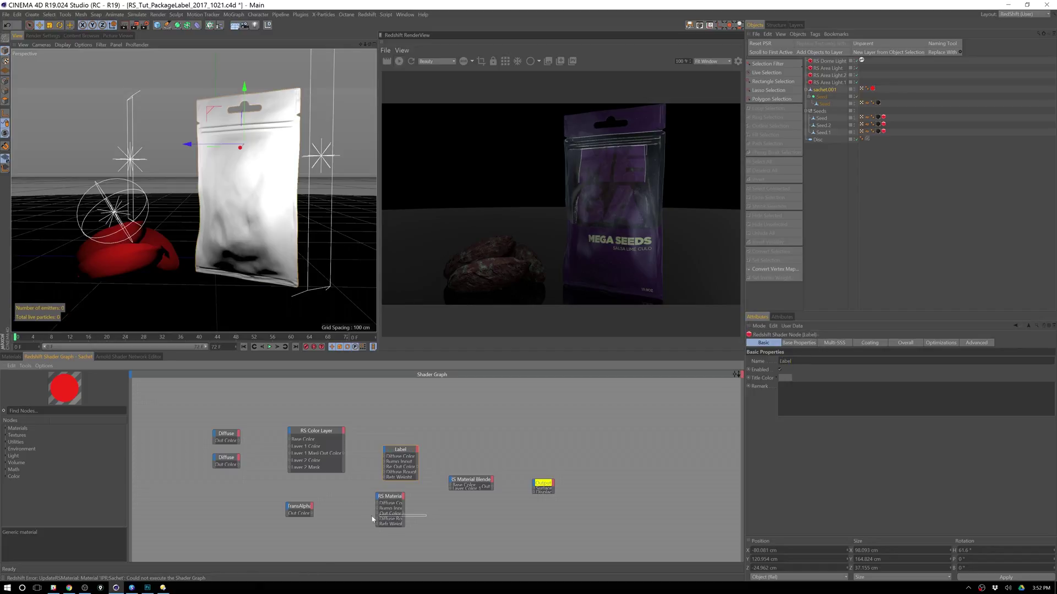
key(ctrl+a)
text(Tr)
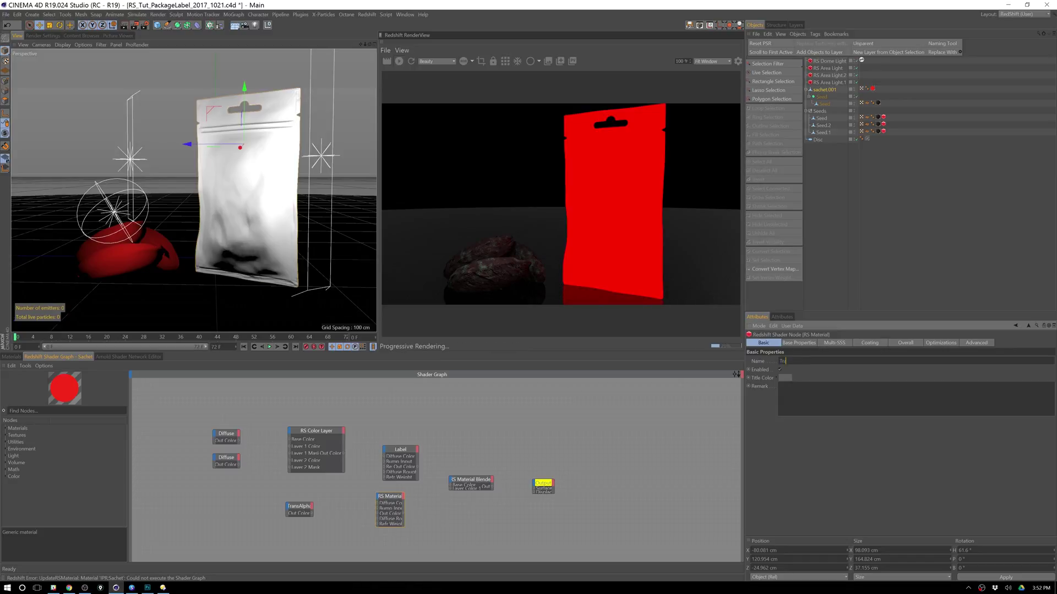
text(ansp)
click(458, 437)
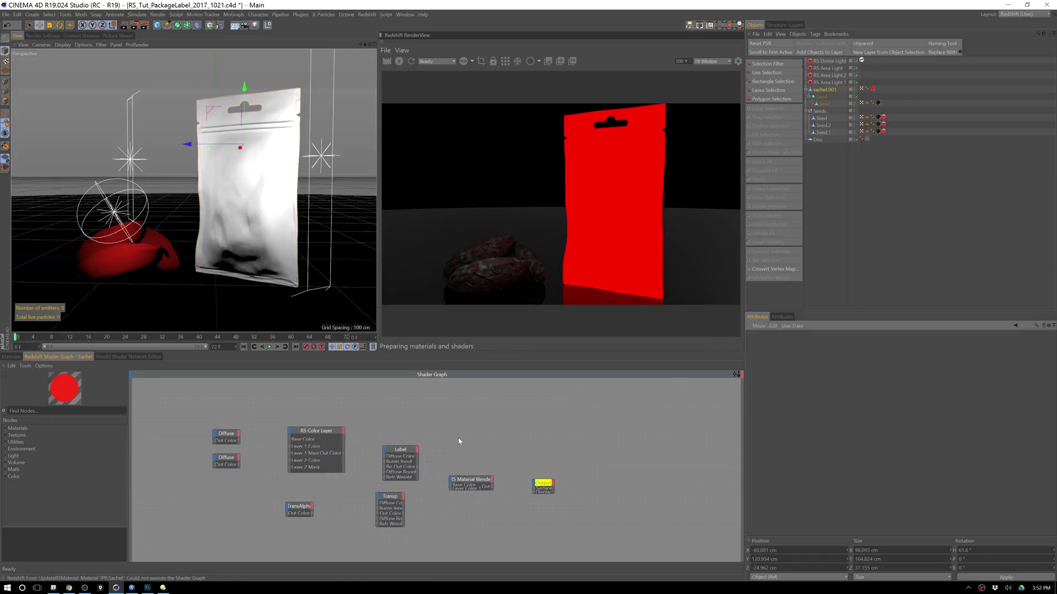
- Wire Label's Out Color into the blender's Base Color and the blender into Output Surface
click(400, 449)
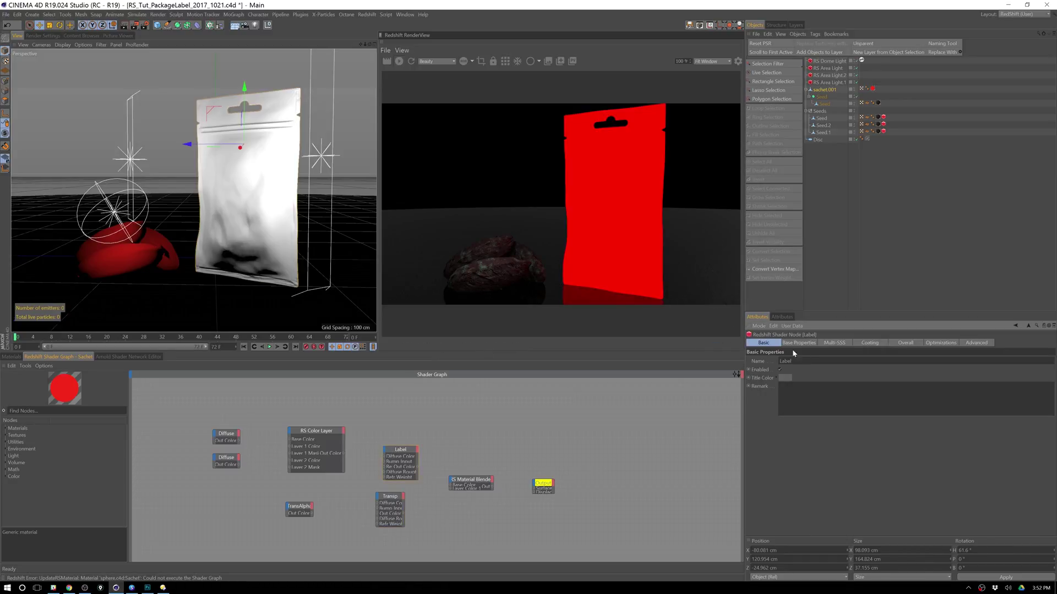
click(421, 470)
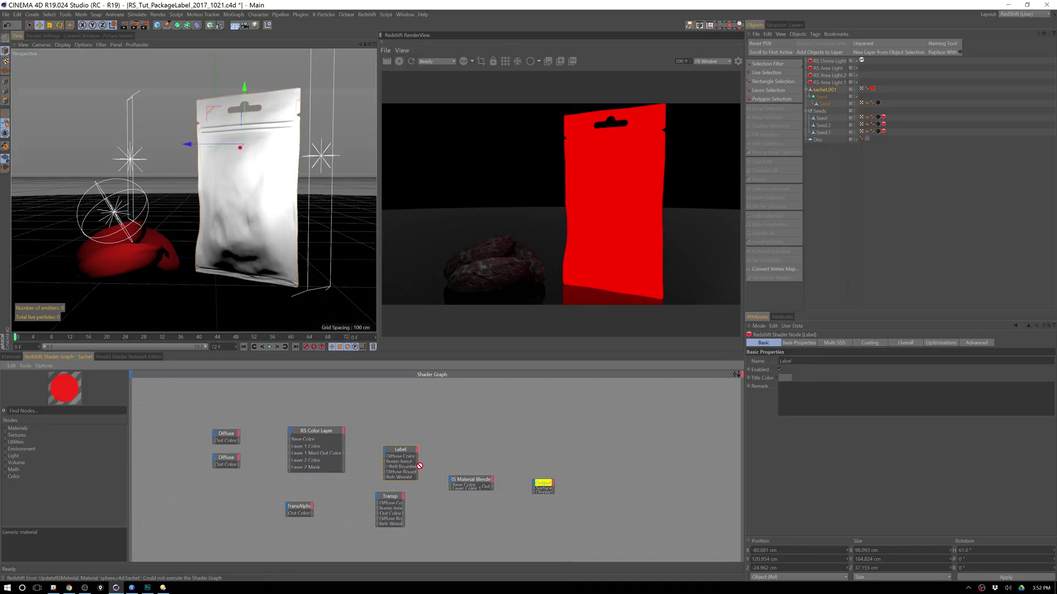
drag(435, 482, 450, 486)
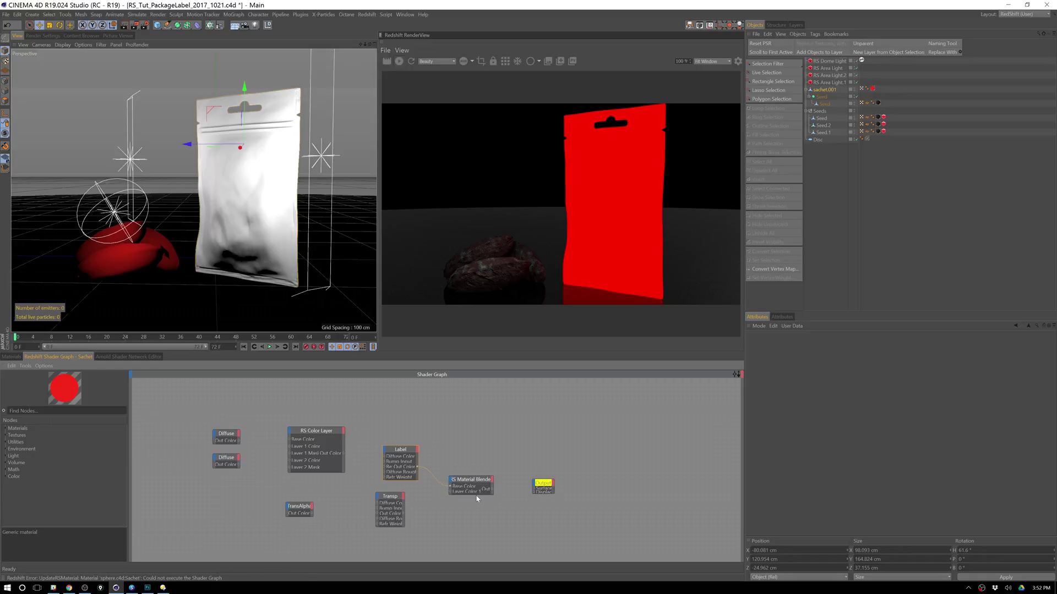
click(477, 490)
drag(489, 494, 535, 490)
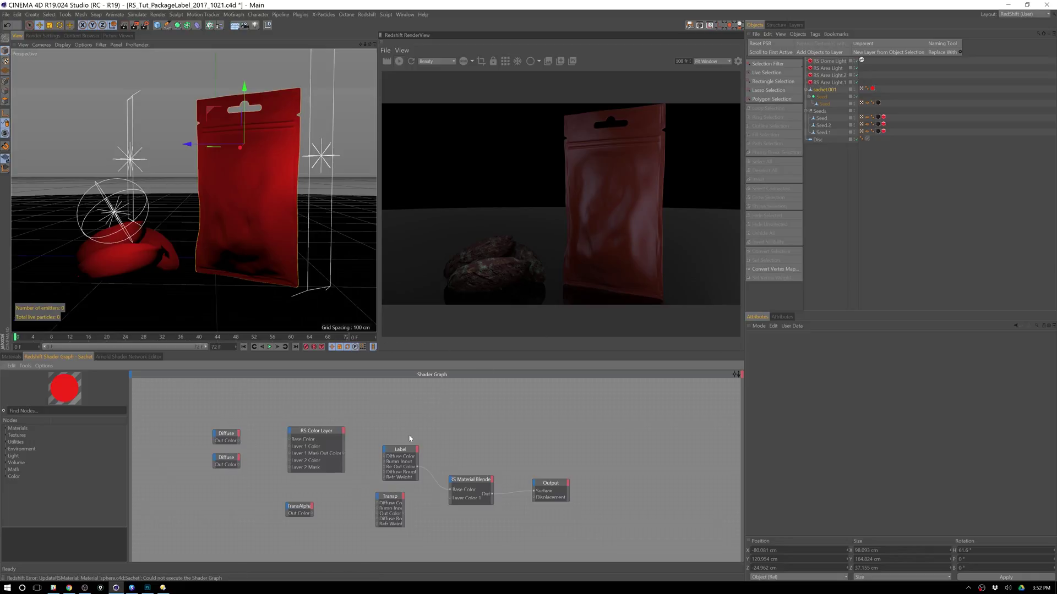
- Set Label's diffuse roughness to 0.039 and wire the label image into its Diffuse Color
click(400, 449)
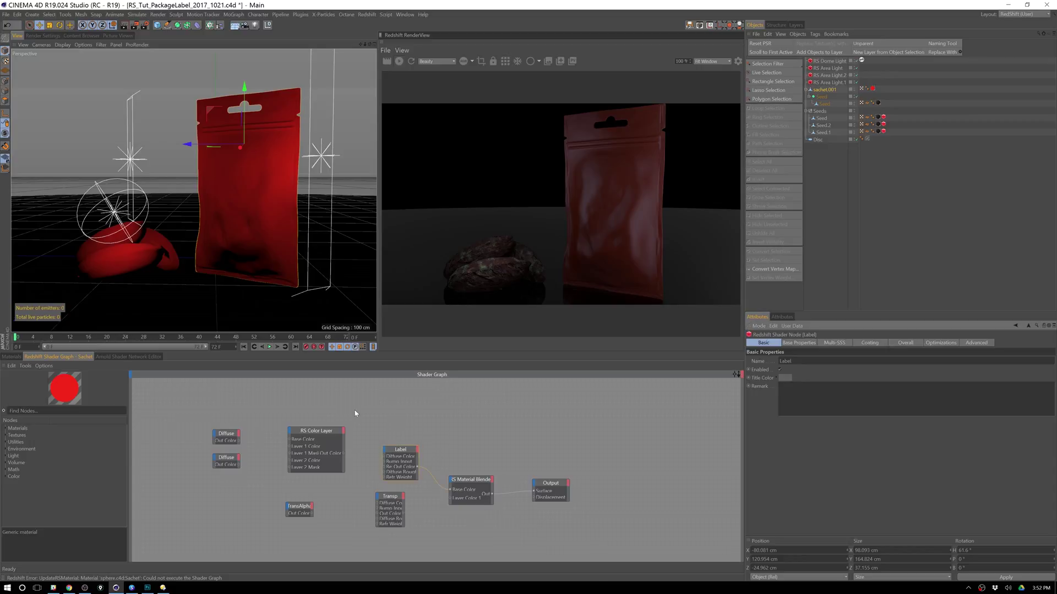
click(801, 342)
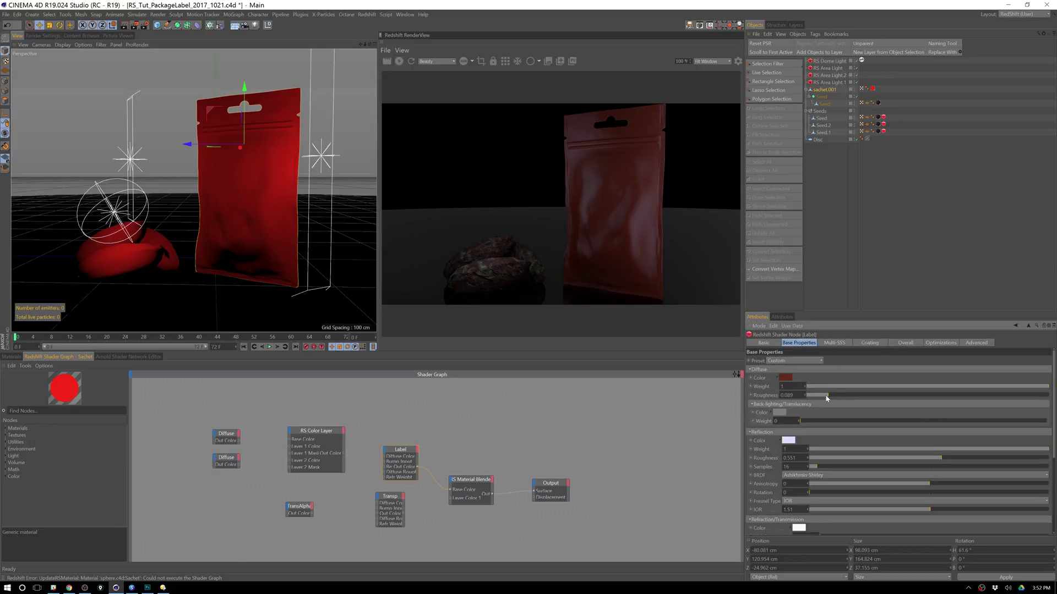
drag(942, 397, 962, 399)
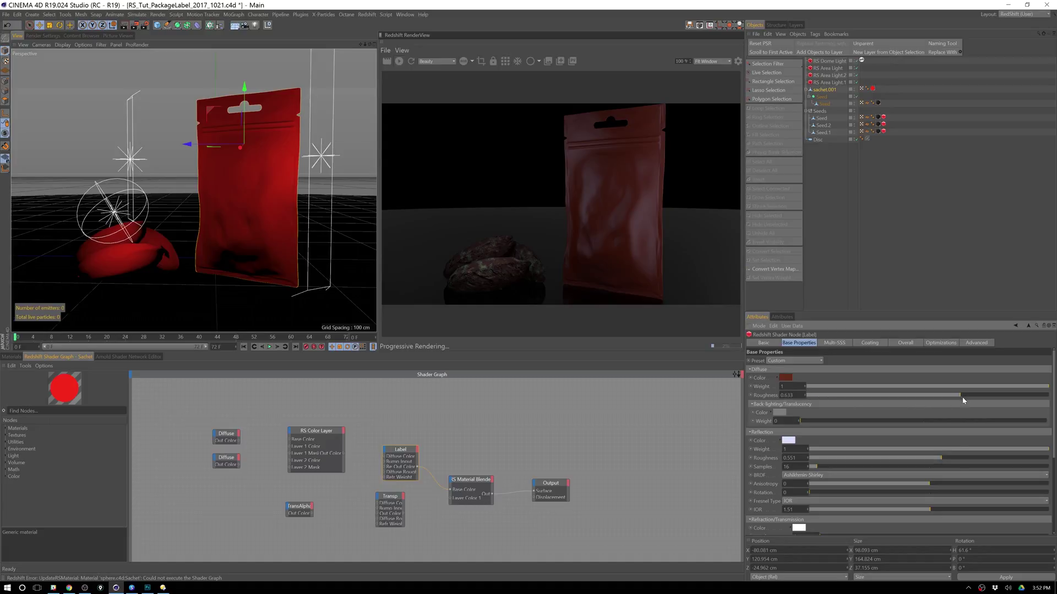
click(816, 397)
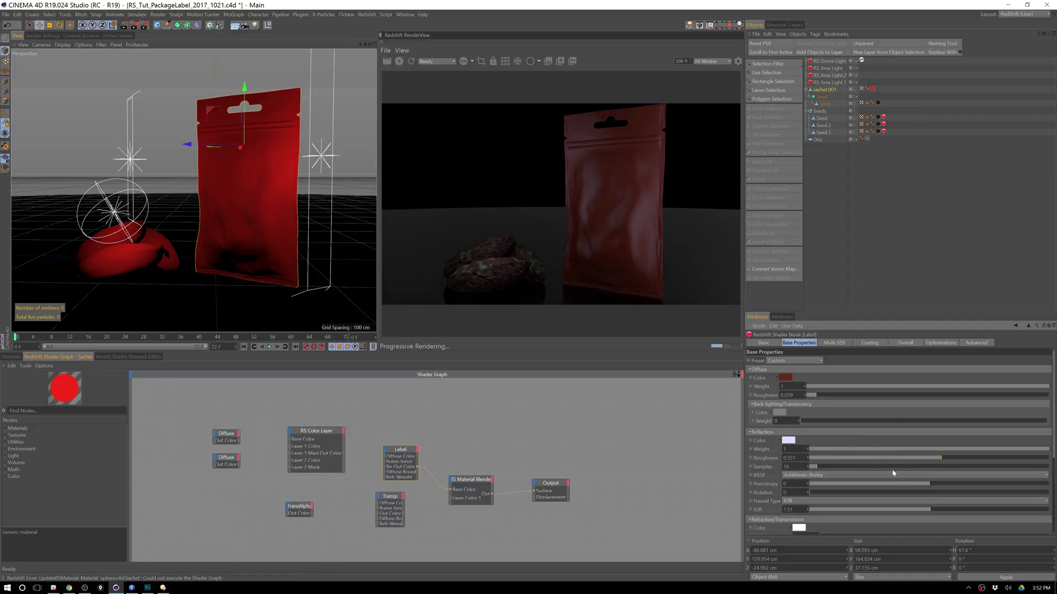
drag(1051, 447, 1010, 384)
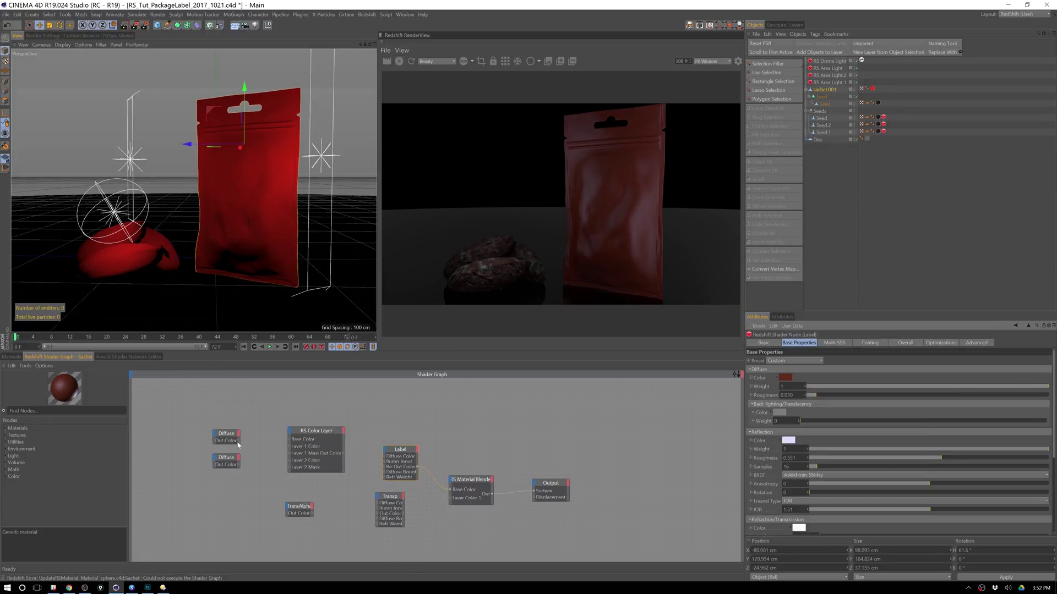
drag(239, 444, 387, 458)
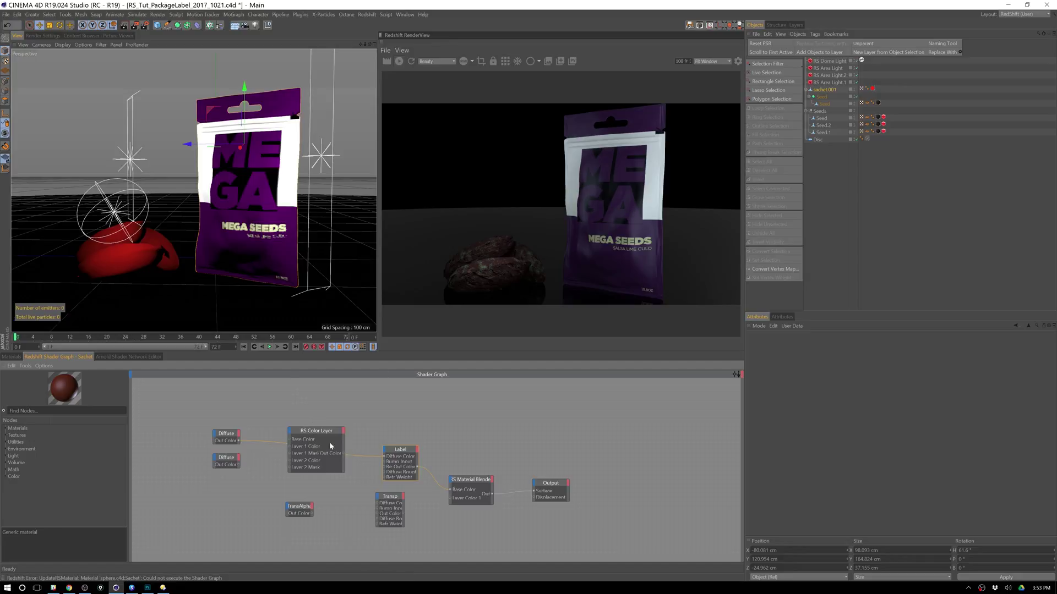
- Replace Label's Diffuse Color input with the RS Color Layer output
click(226, 461)
click(264, 438)
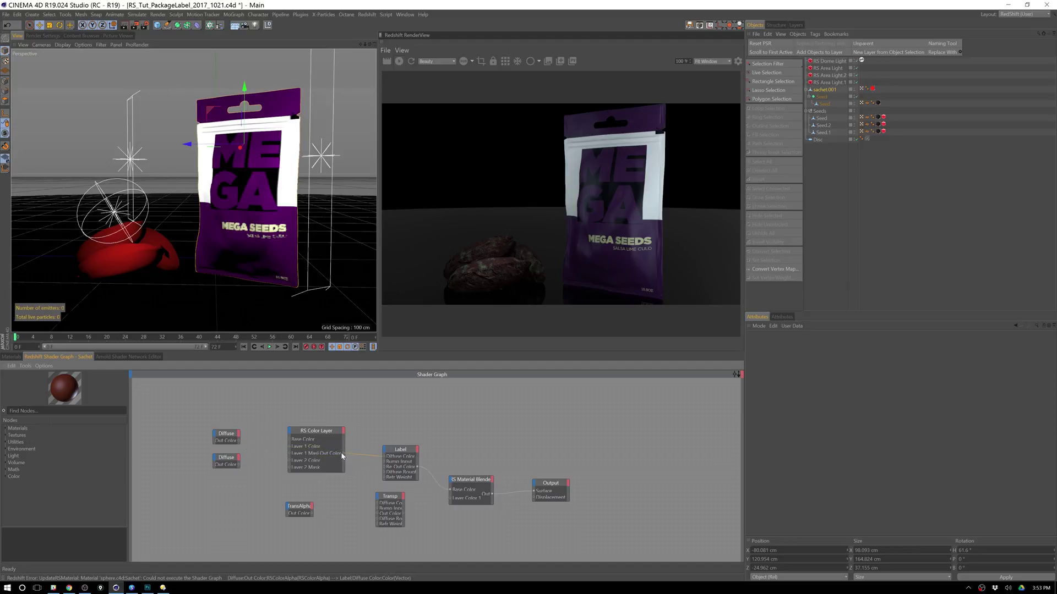
drag(344, 454, 256, 452)
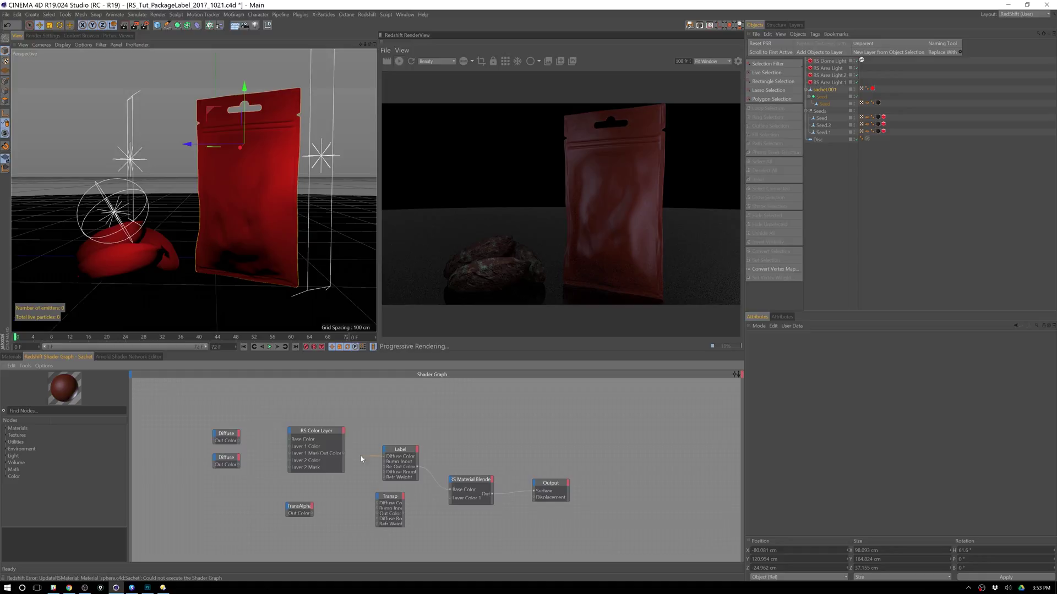
drag(383, 457, 343, 454)
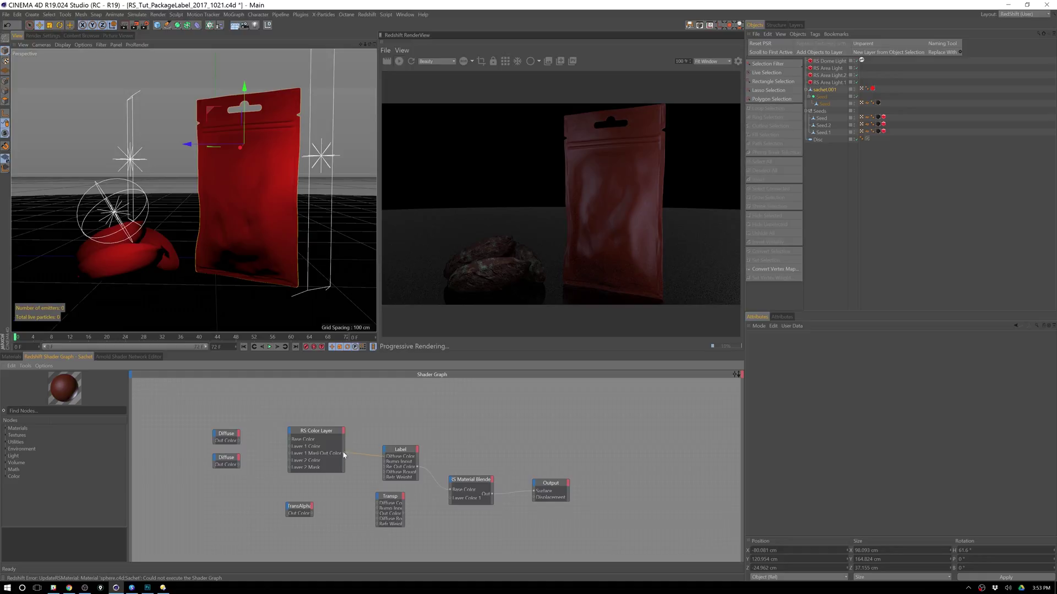
- Connect the MegaSeeds_Label.png Diffuse texture into the RS Color Layer's Base Color
click(236, 439)
click(263, 440)
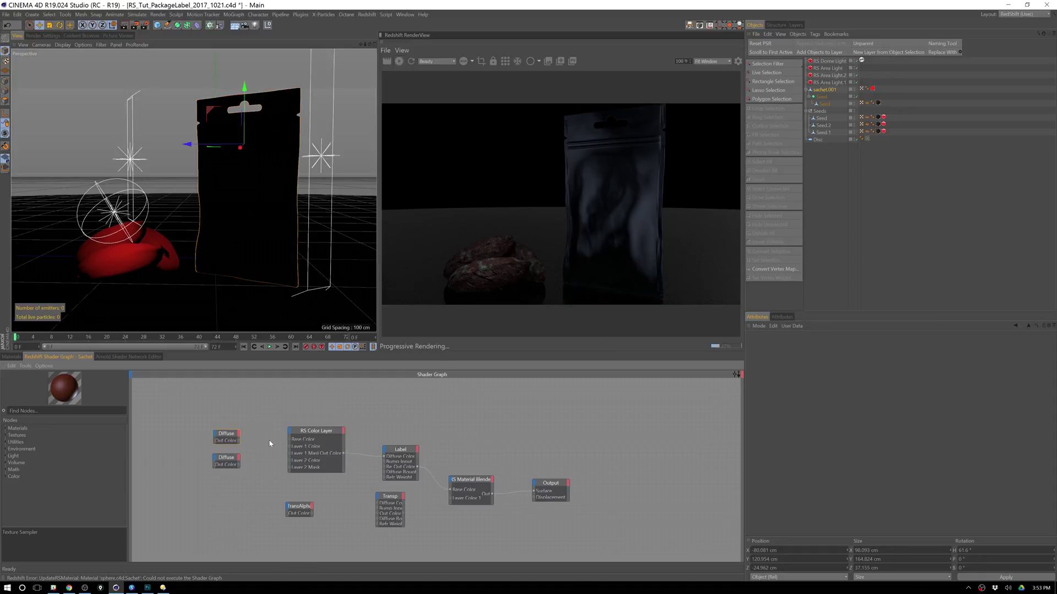
click(287, 440)
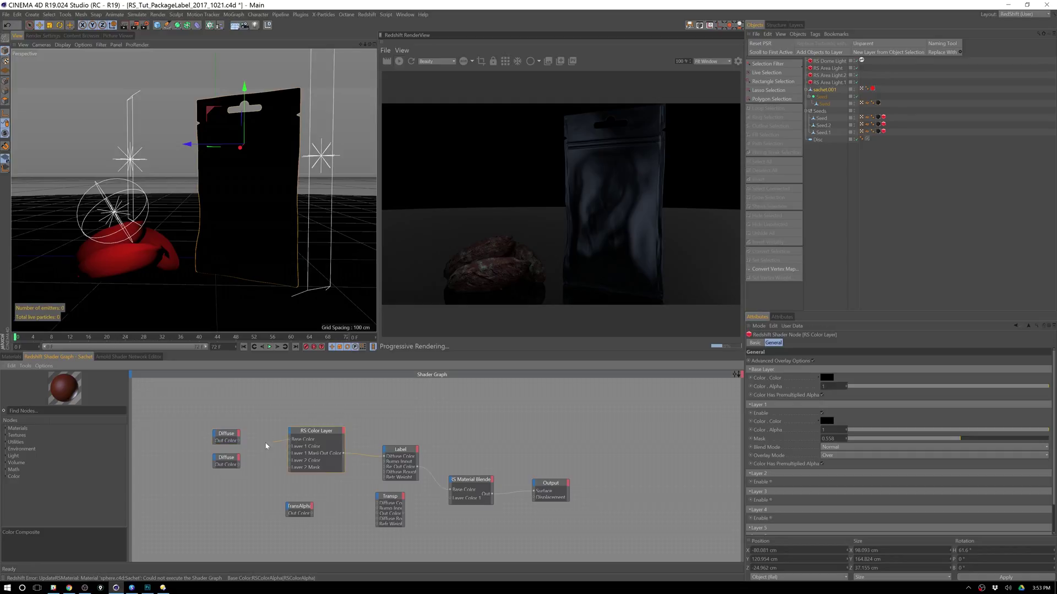
drag(238, 444, 210, 438)
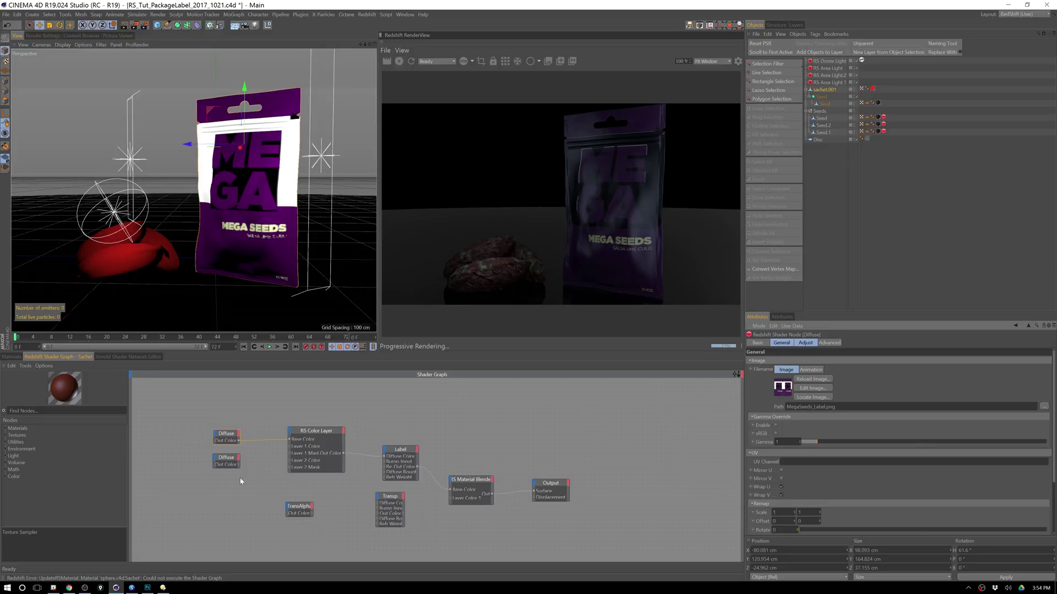
click(334, 470)
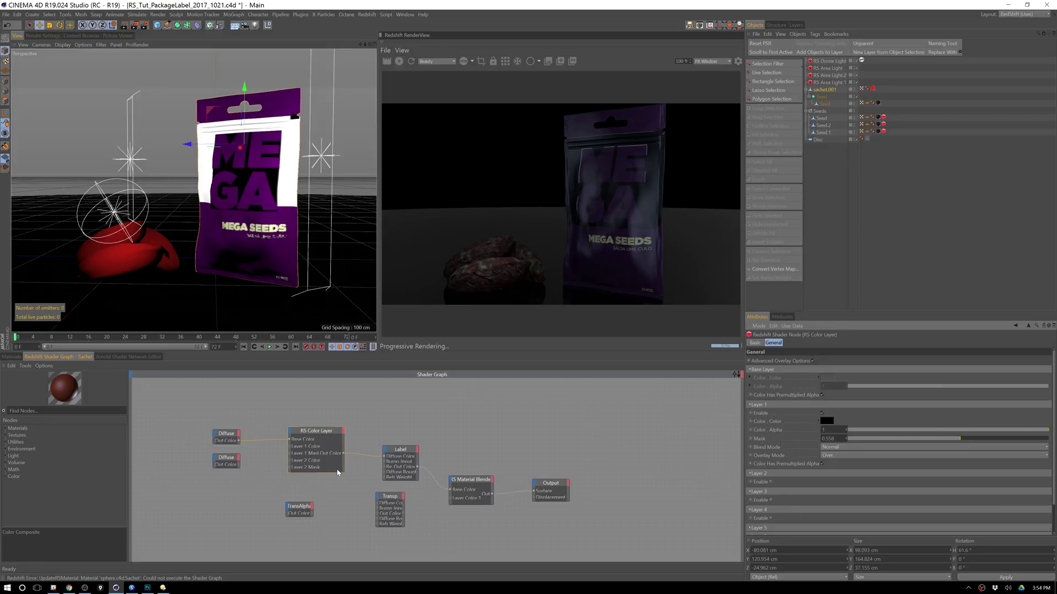
- On the RS Color Layer, enable Advanced Overlay Options and Color Has Premultiplied Alpha
click(822, 413)
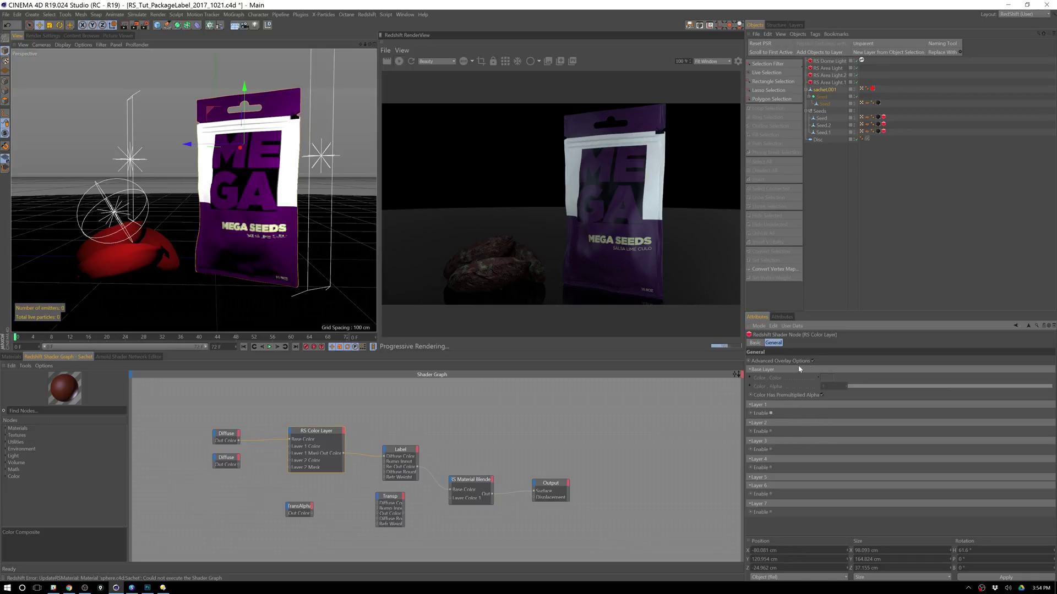
click(812, 362)
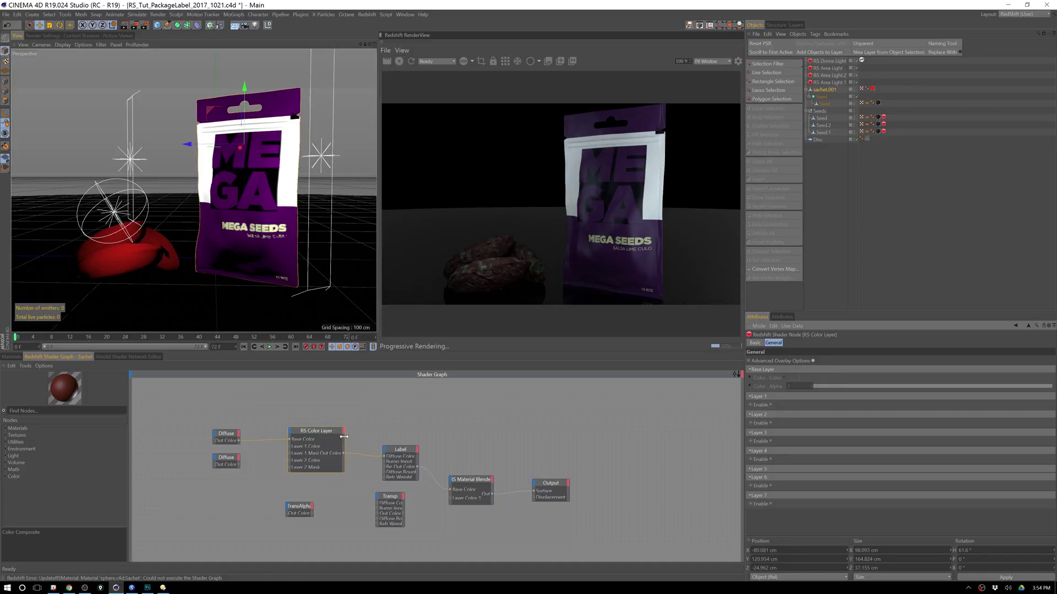
click(813, 361)
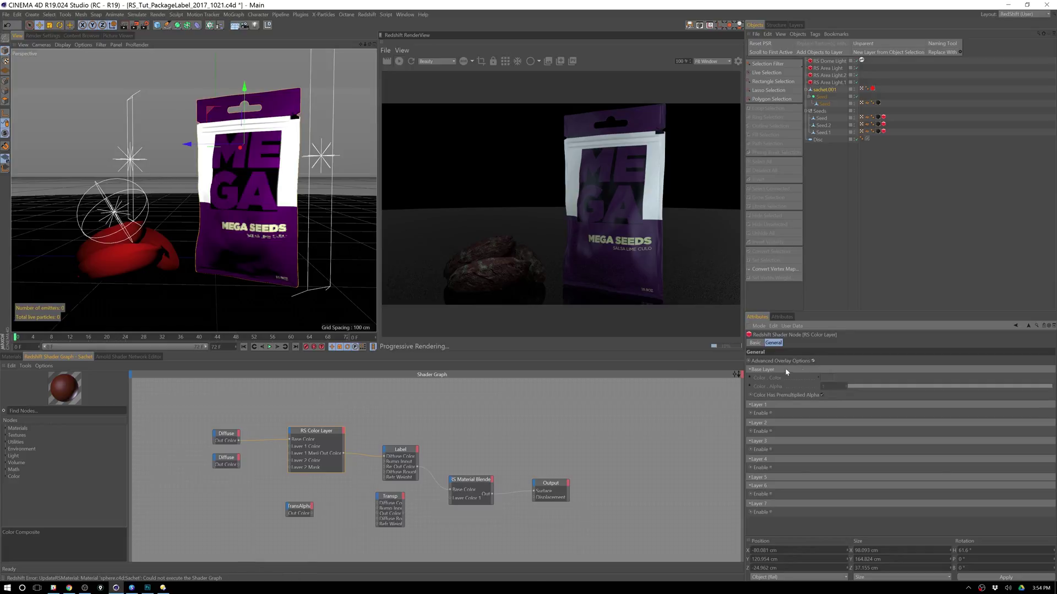
click(822, 395)
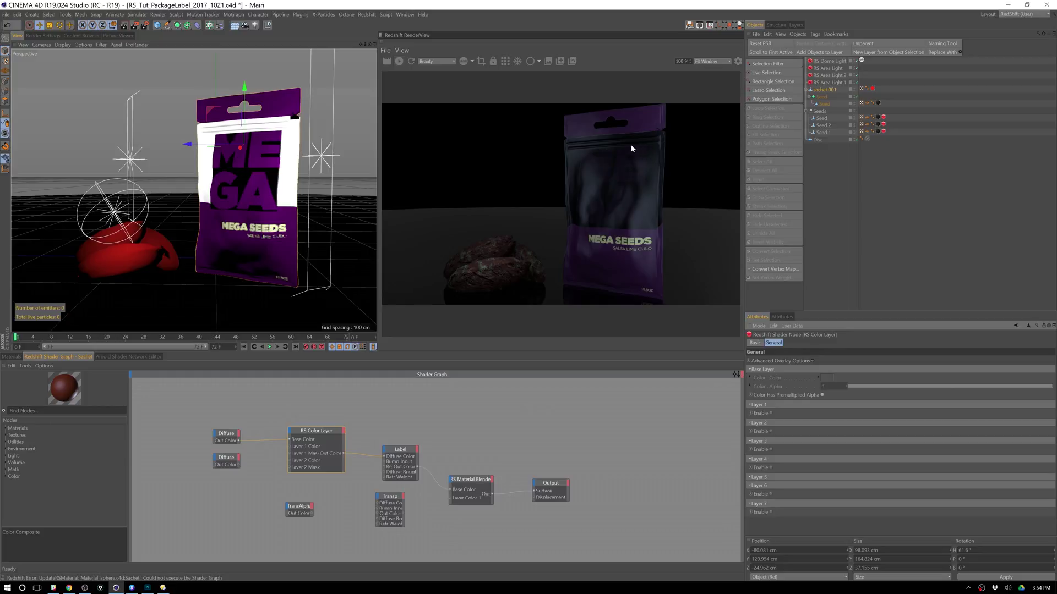
click(187, 227)
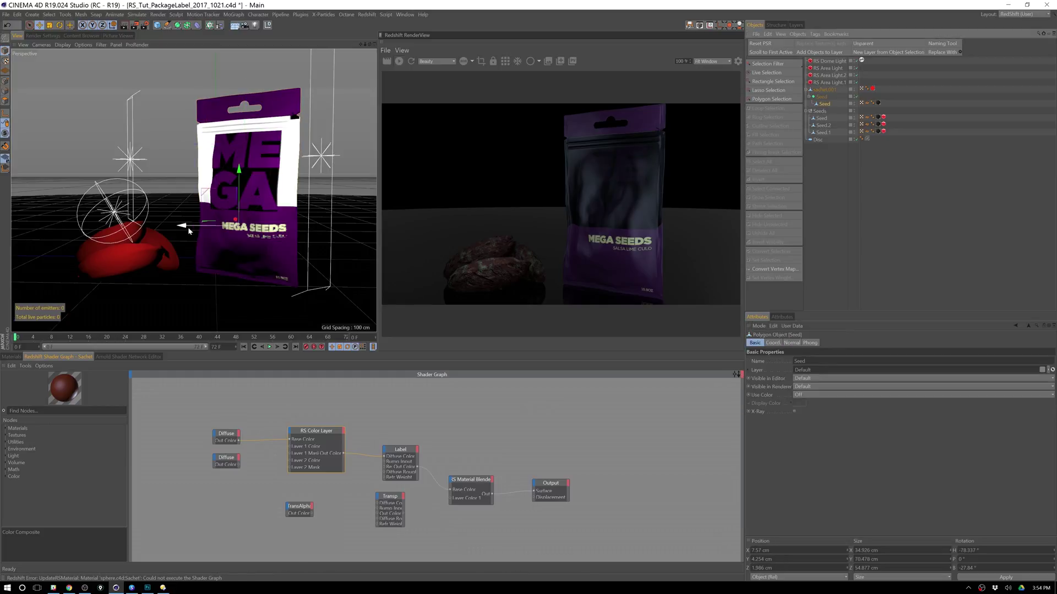
drag(187, 227, 162, 232)
key(ctrl+z)
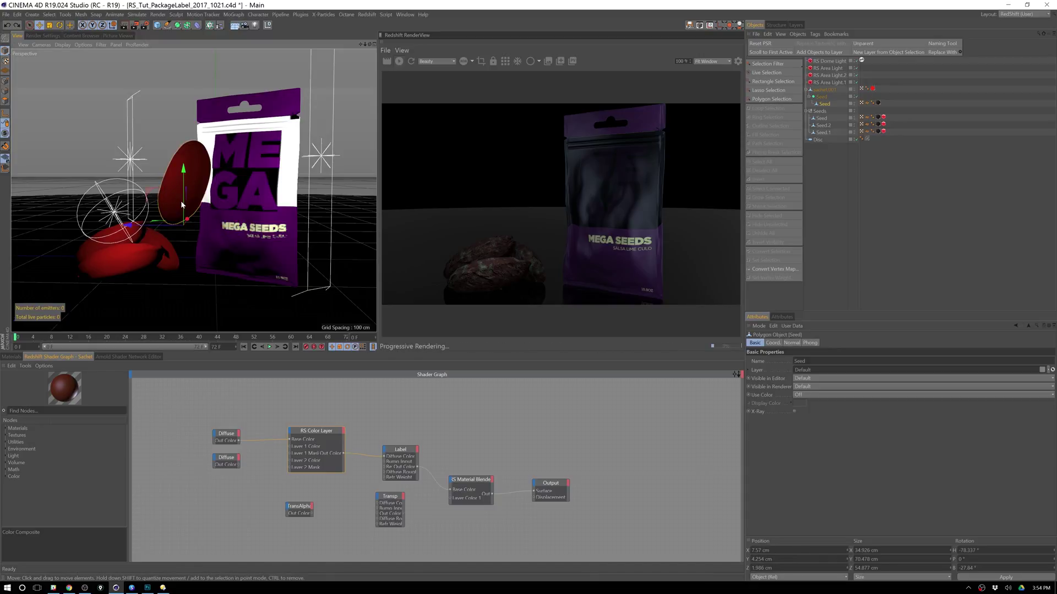
drag(169, 206, 247, 194)
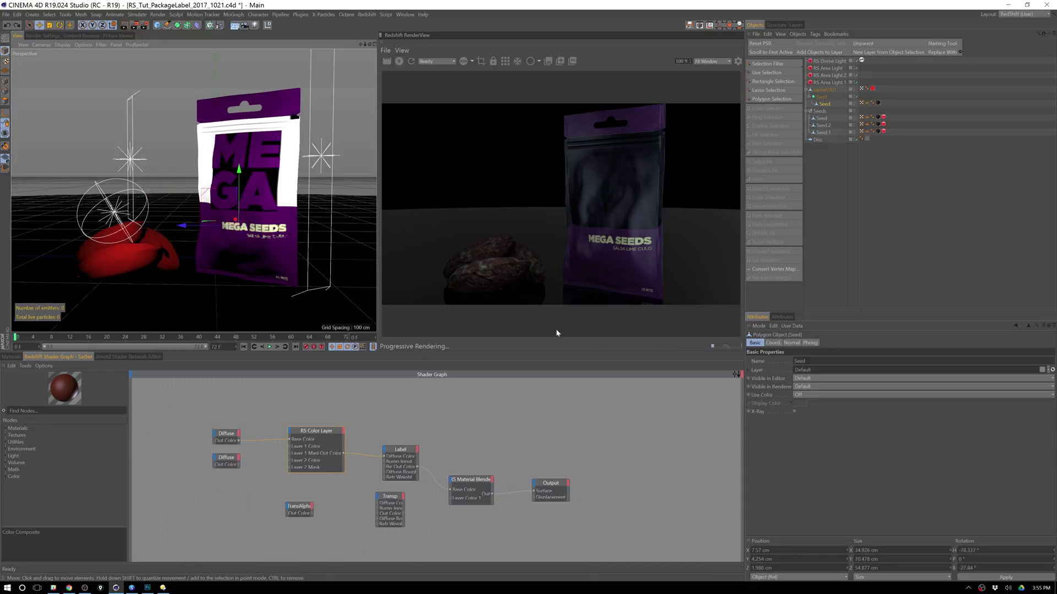
click(402, 521)
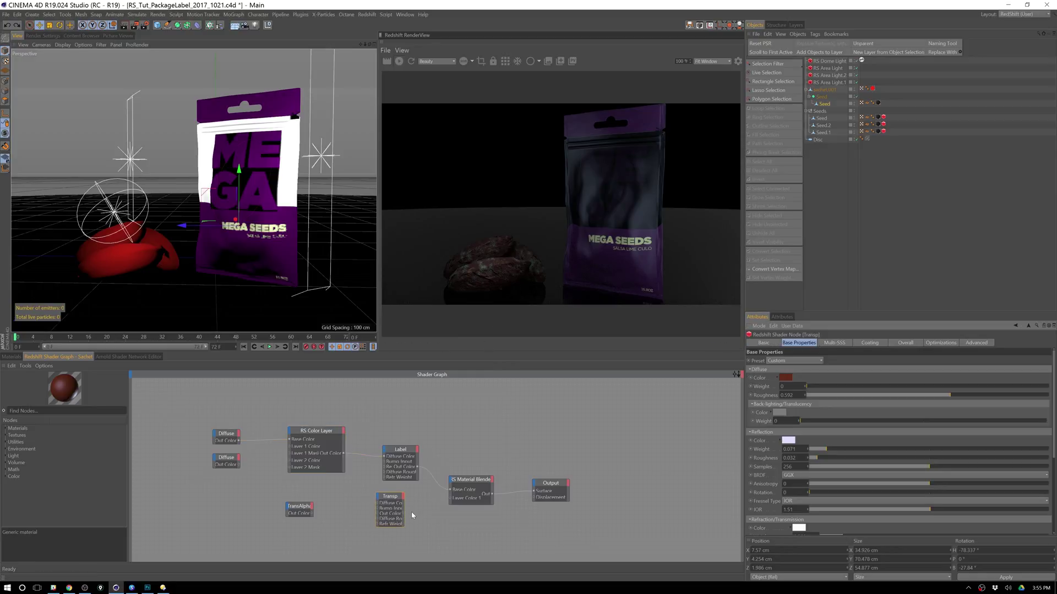
- Make Transp the blender's Base Color and set its refraction weight to about 0.68
drag(447, 492, 450, 489)
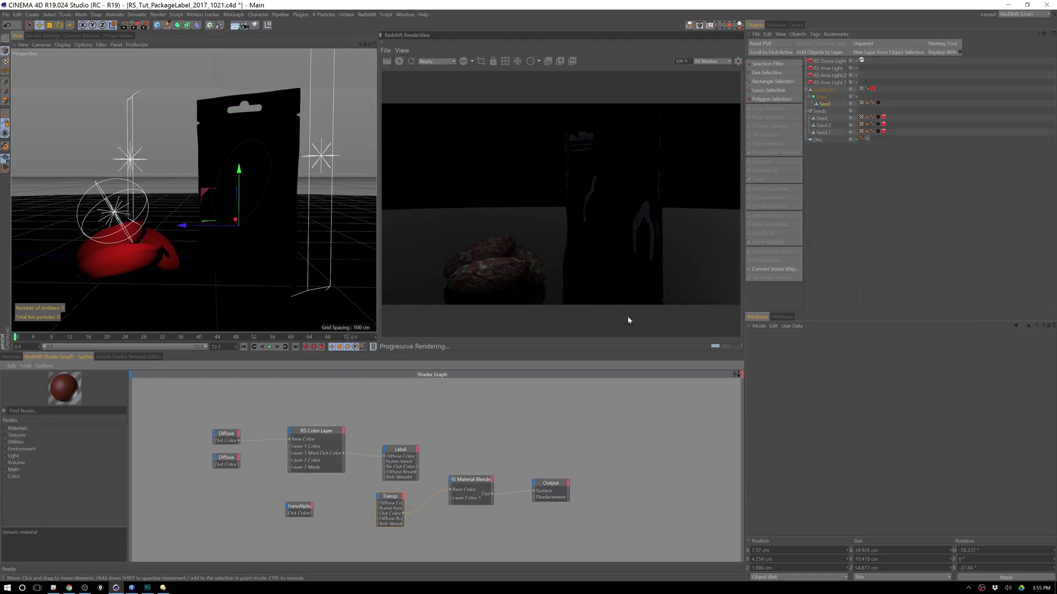
click(390, 497)
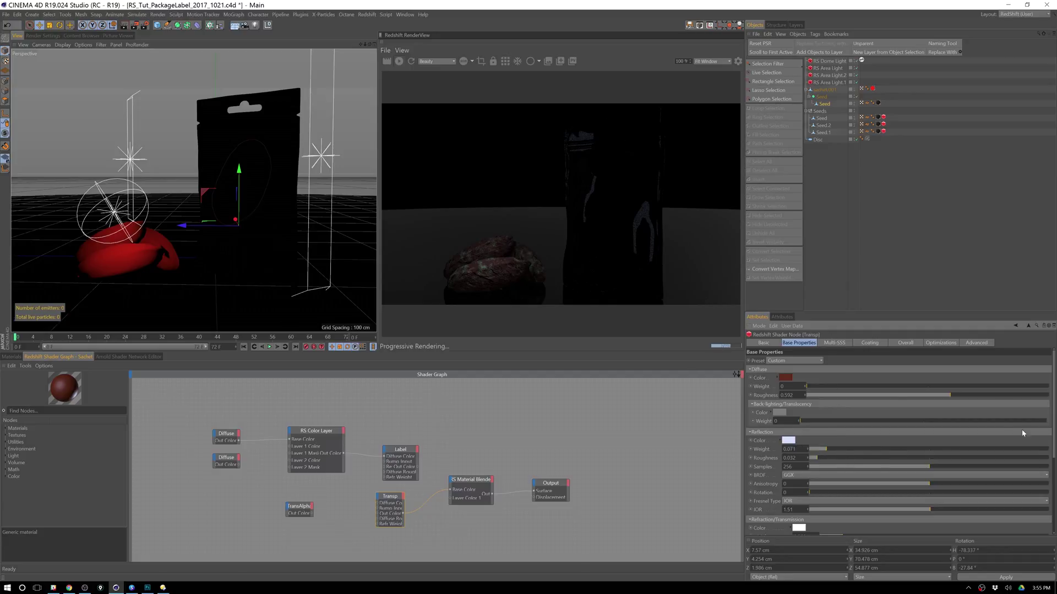
scroll(910, 449, down, 4)
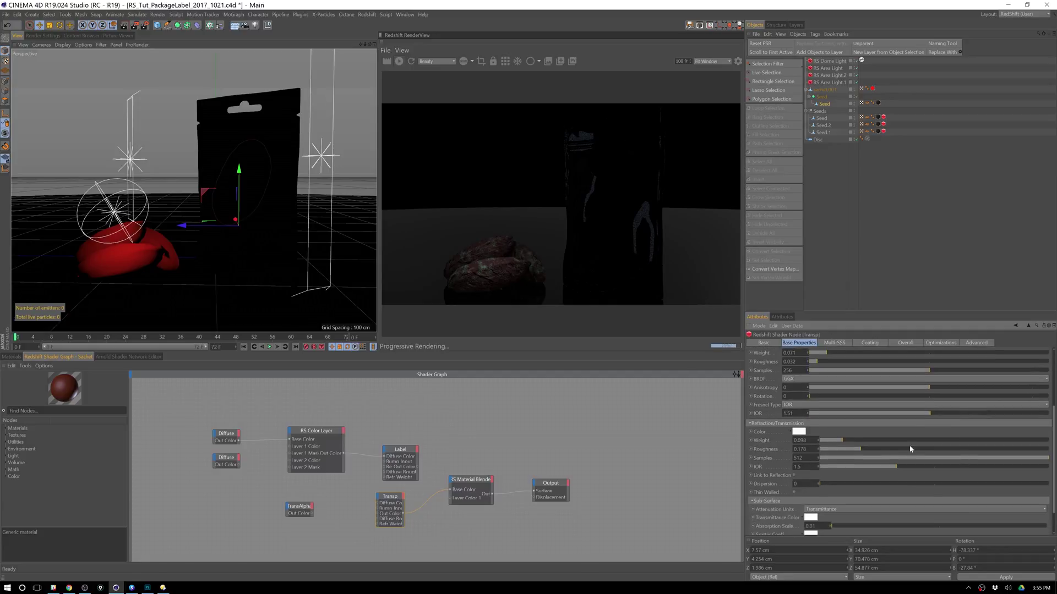
click(938, 441)
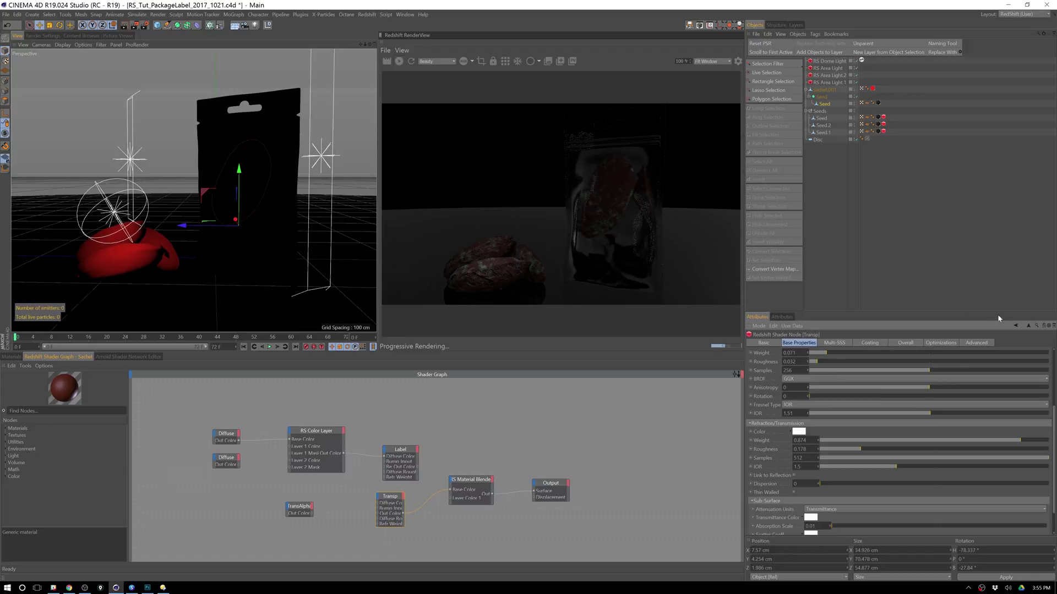
drag(1000, 443, 993, 453)
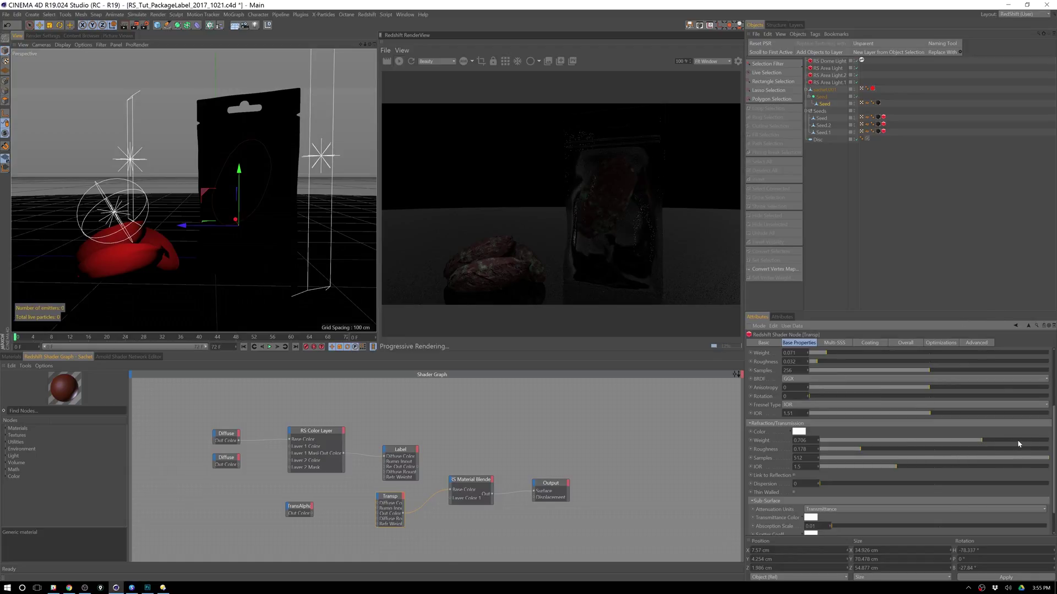
drag(1009, 444, 983, 443)
drag(454, 434, 397, 452)
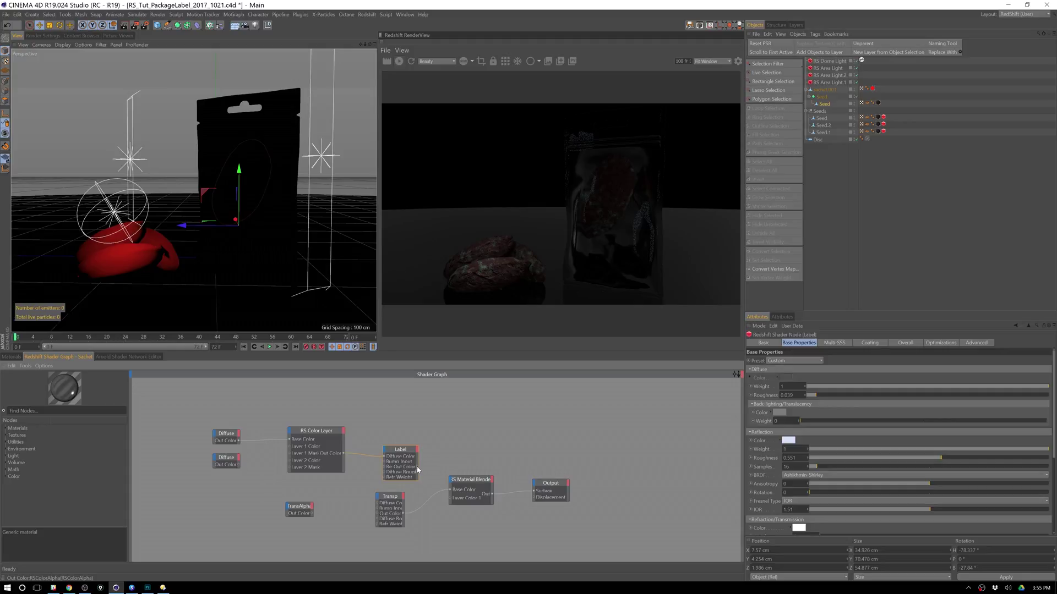
- Connect the Label shader's output into the Material Blender's Layer Color 1
drag(417, 469, 451, 498)
click(478, 501)
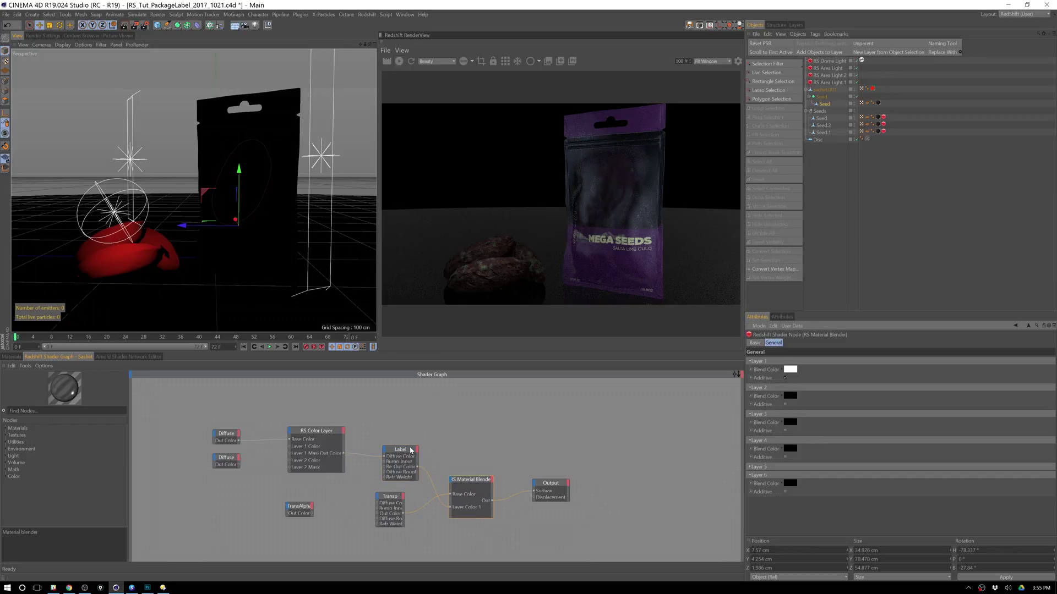
click(400, 505)
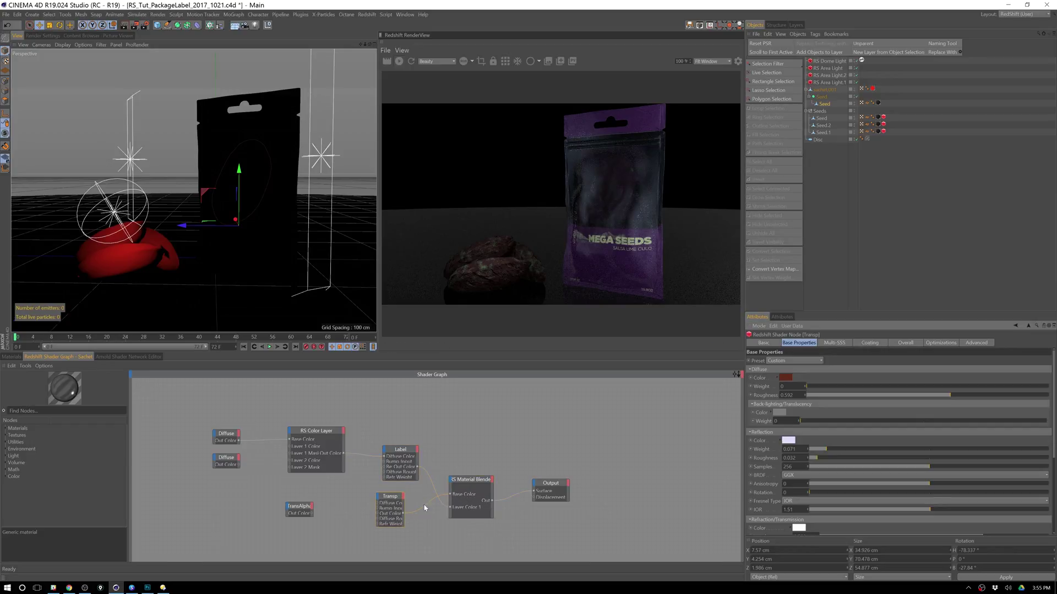
click(470, 433)
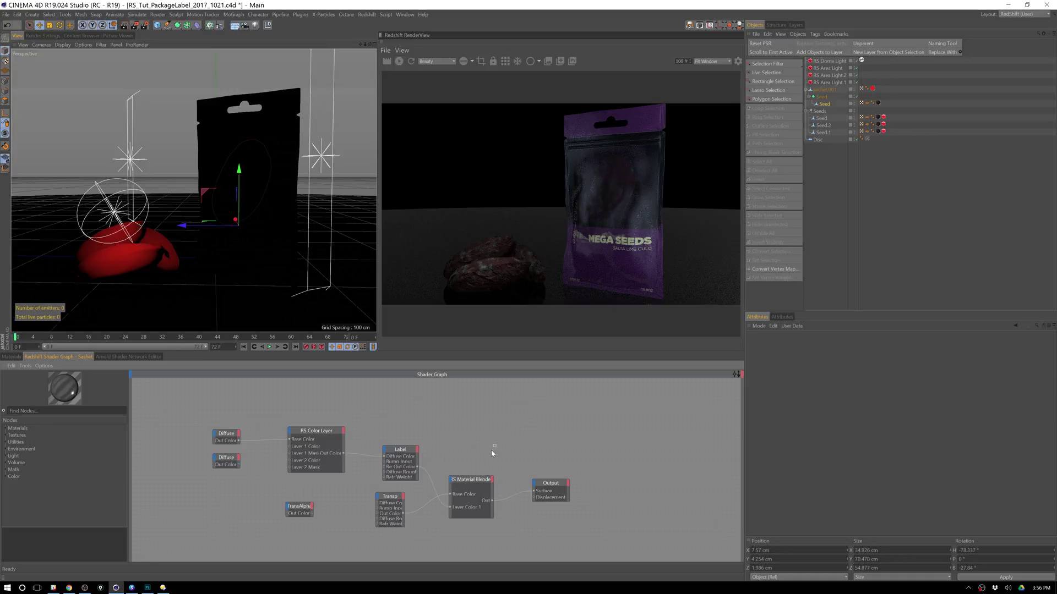
- Toggle Layer 1's Additive option and try black, then white, as its blend colour
click(479, 487)
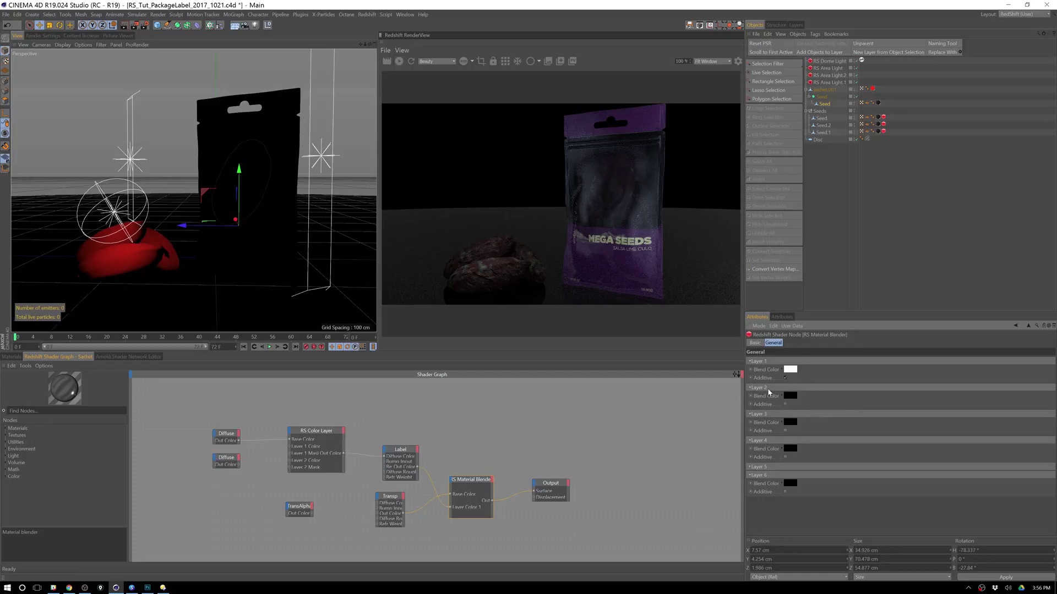
click(785, 379)
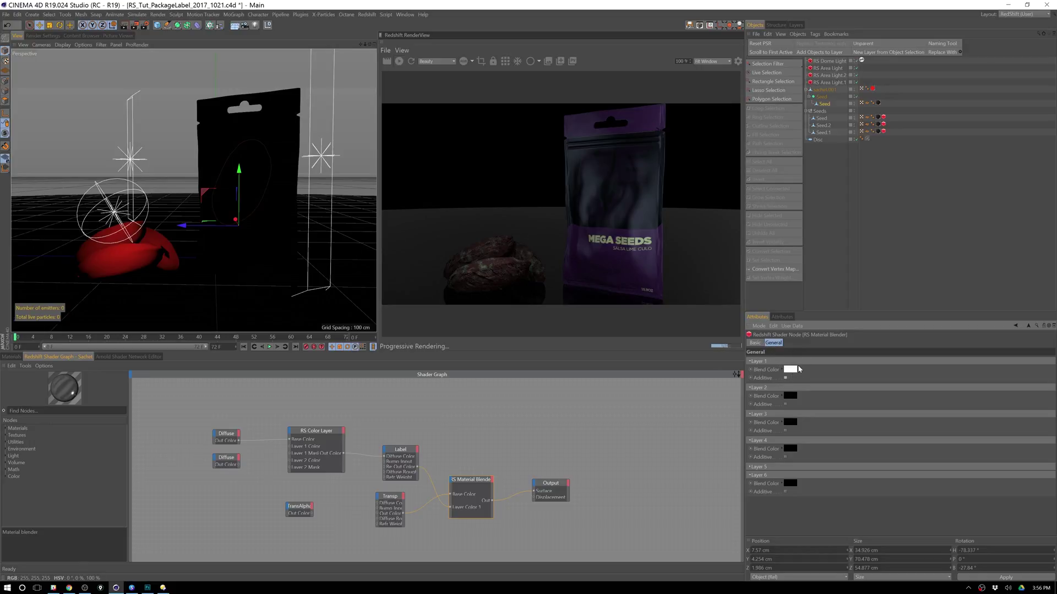
click(796, 370)
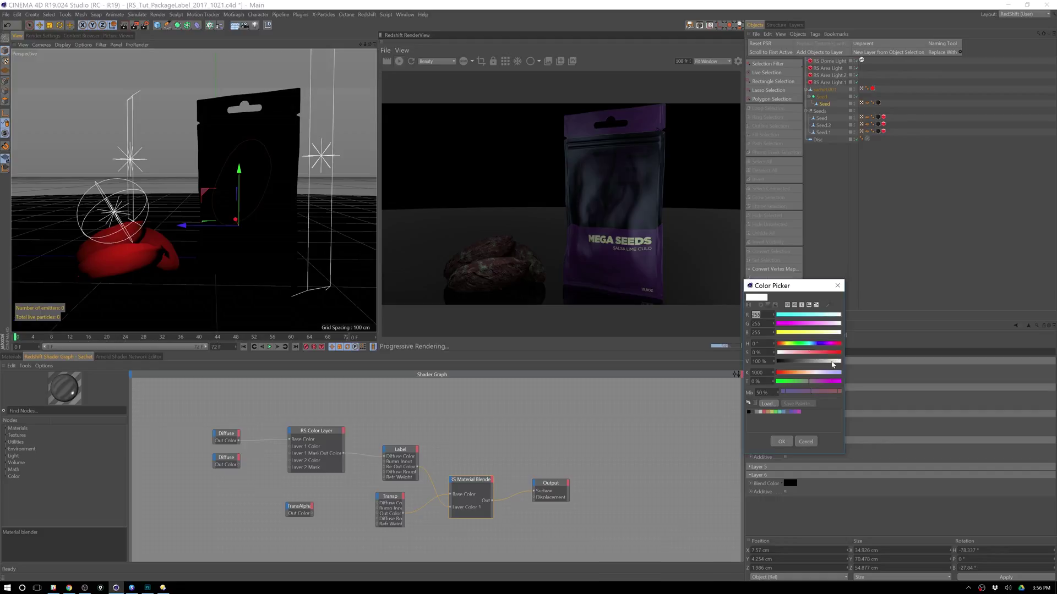
click(842, 362)
drag(822, 361, 775, 362)
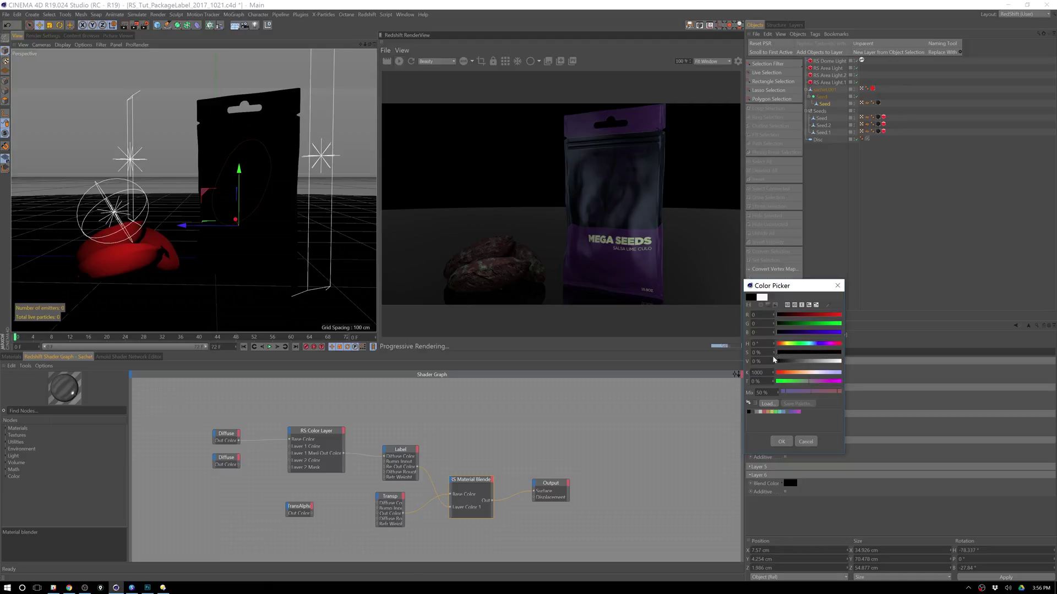
click(780, 441)
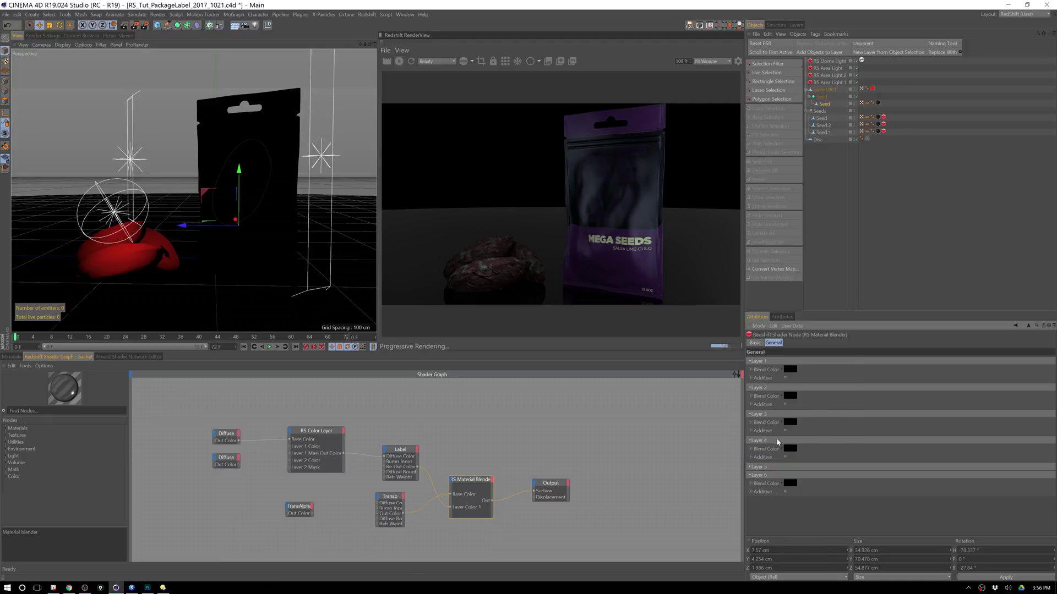
click(786, 378)
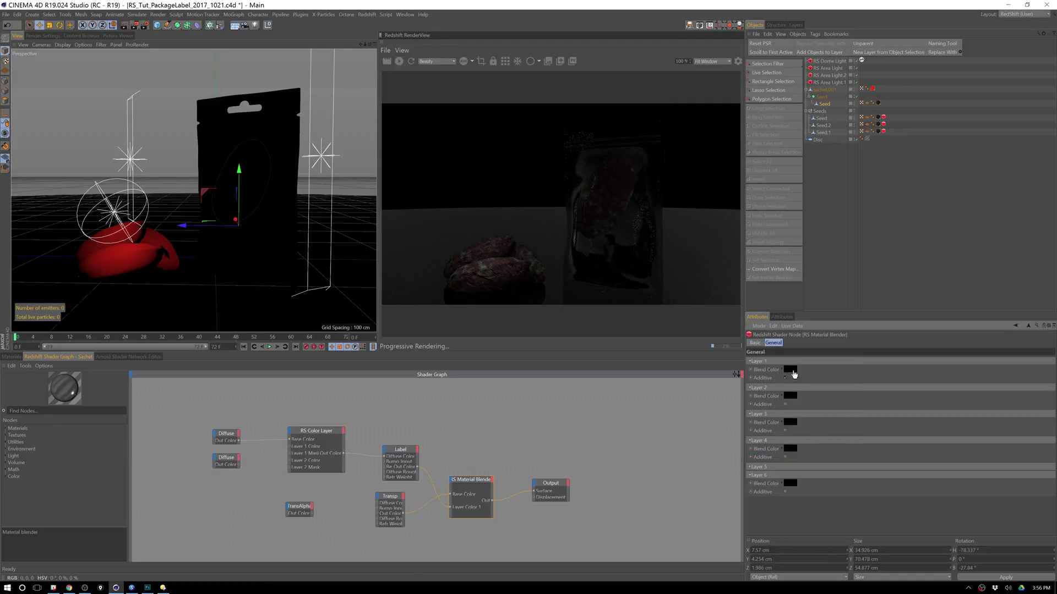
click(790, 370)
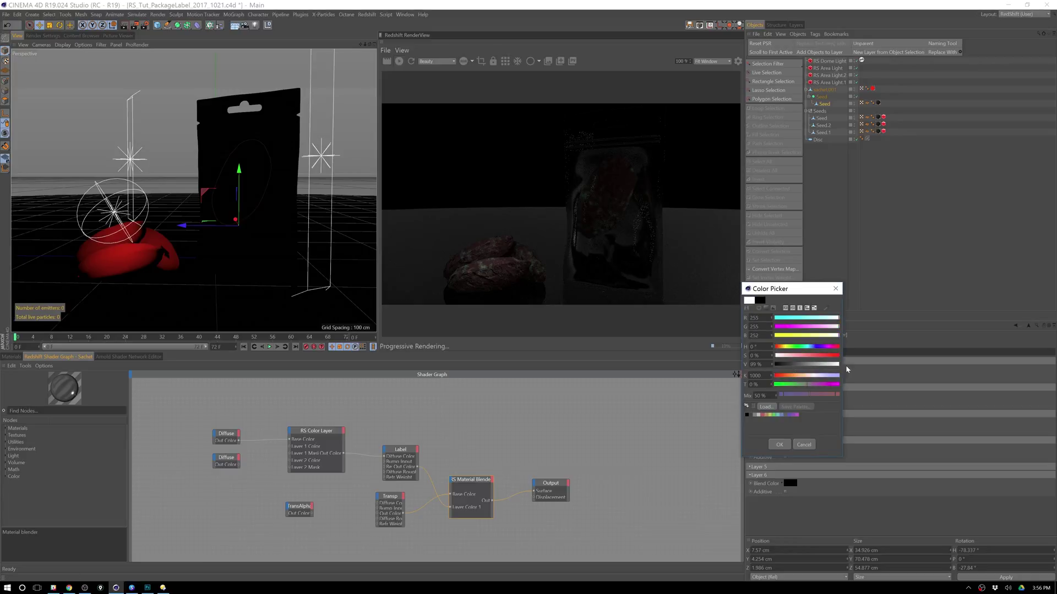
click(779, 445)
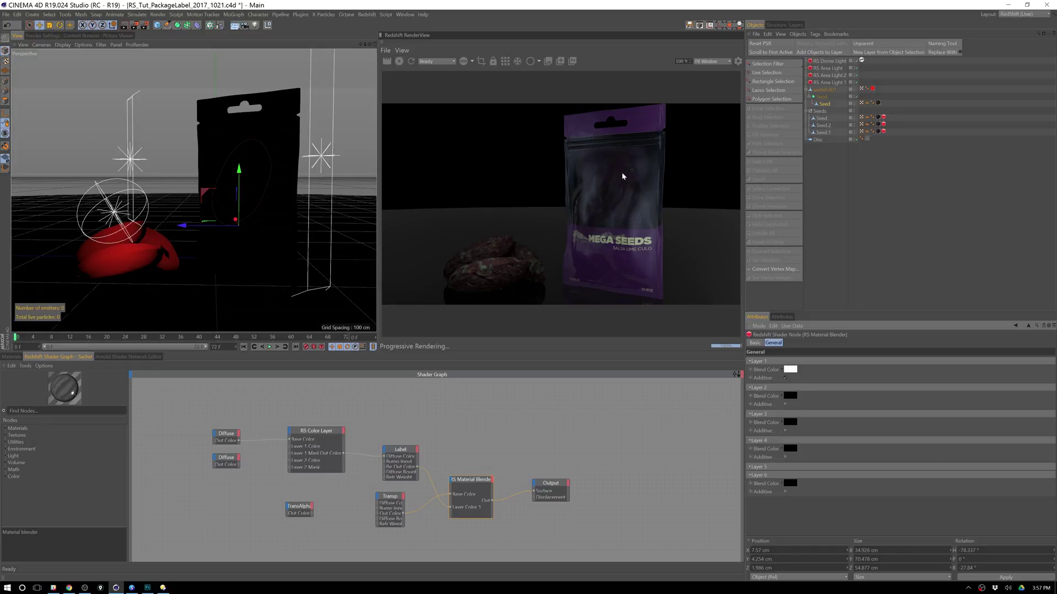
- Select the TransAlpha node to view its MegaSeeds_Label_TransAlpha.png texture settings
click(299, 507)
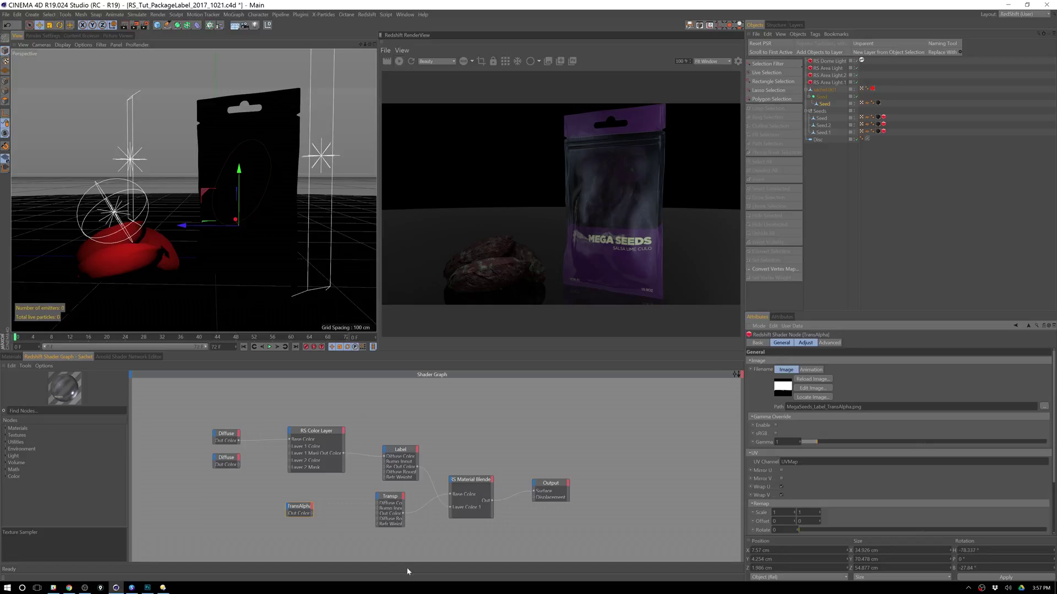
- Widen the Transp node and wire TransAlpha's Out Color into its Refr Weight port
click(391, 492)
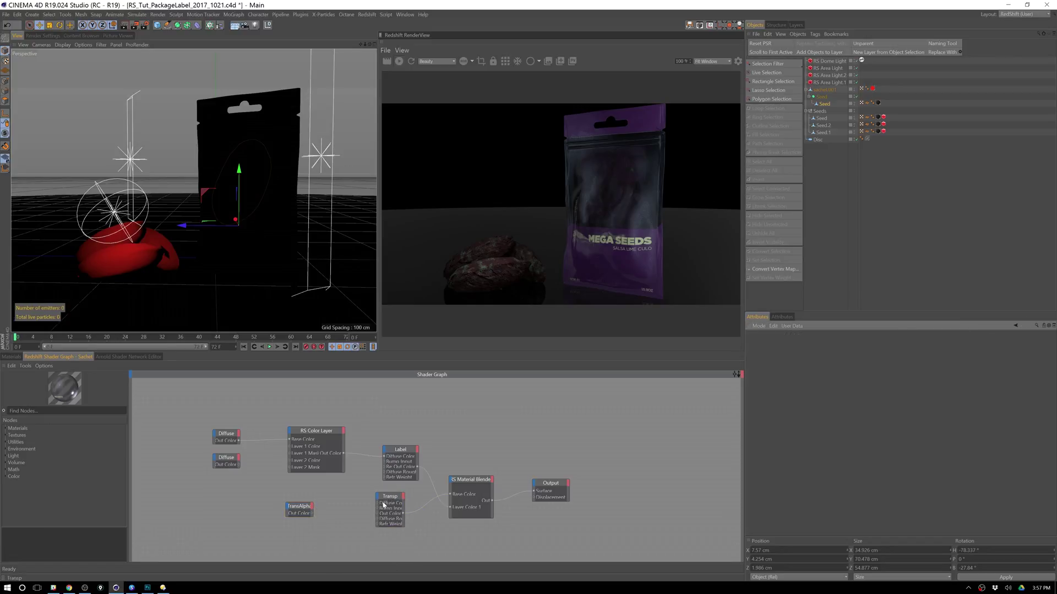
drag(378, 506, 311, 513)
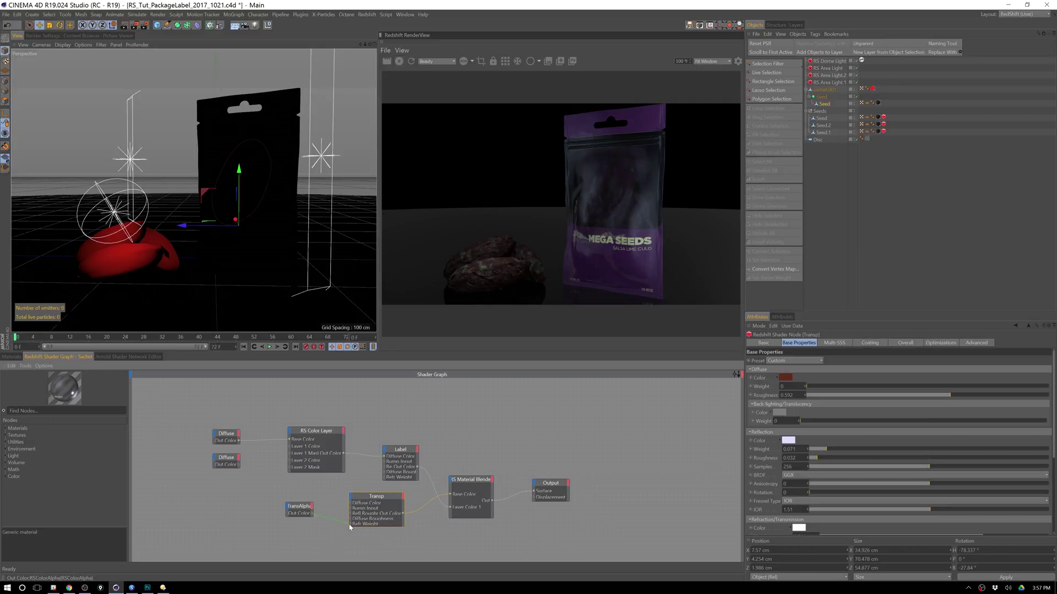
drag(350, 527, 351, 524)
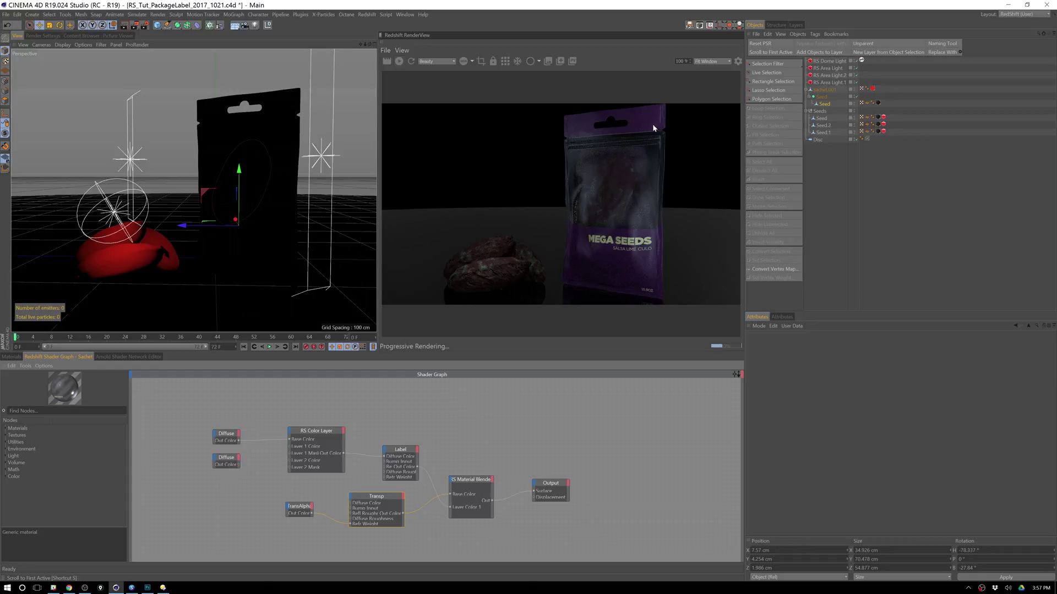
click(410, 445)
- Select the Label node in the Shader Graph to show its attributes
click(401, 449)
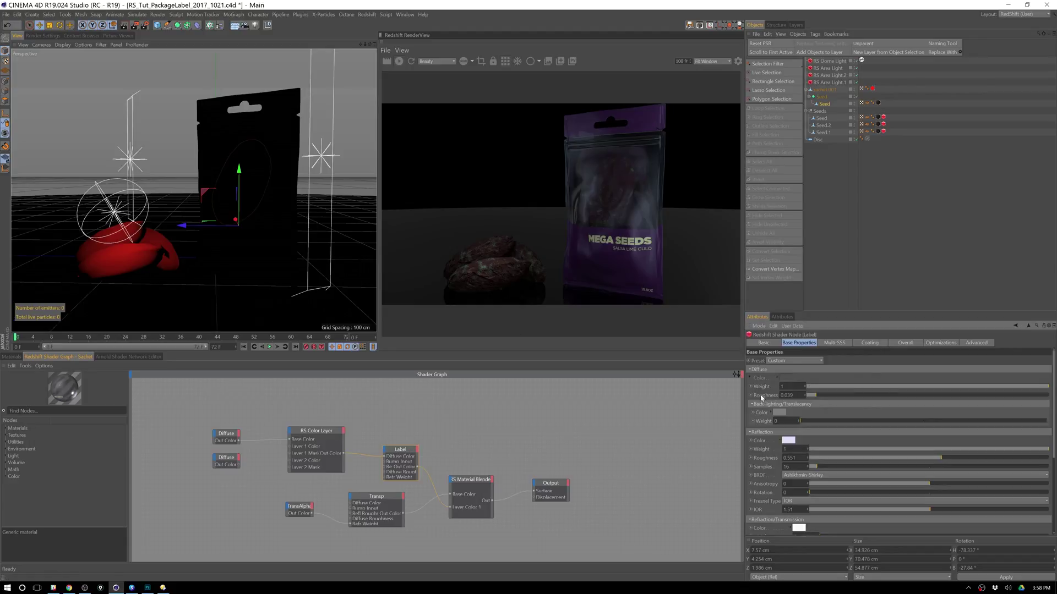
- Set the Label layer's diffuse roughness to 0.052 and reflection roughness to about 0.43
click(951, 395)
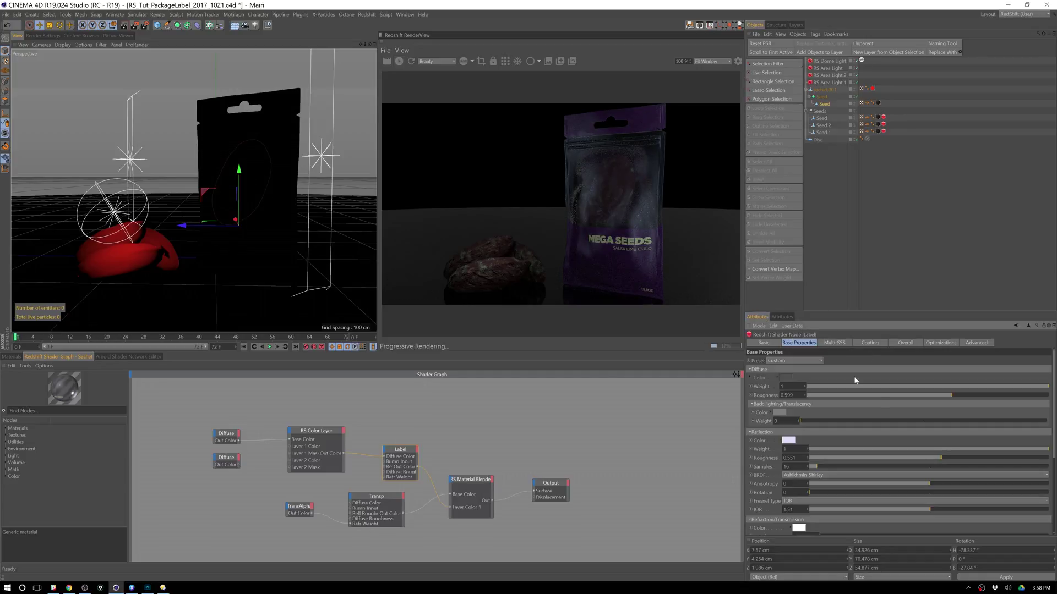
drag(827, 394, 823, 395)
drag(824, 395, 819, 394)
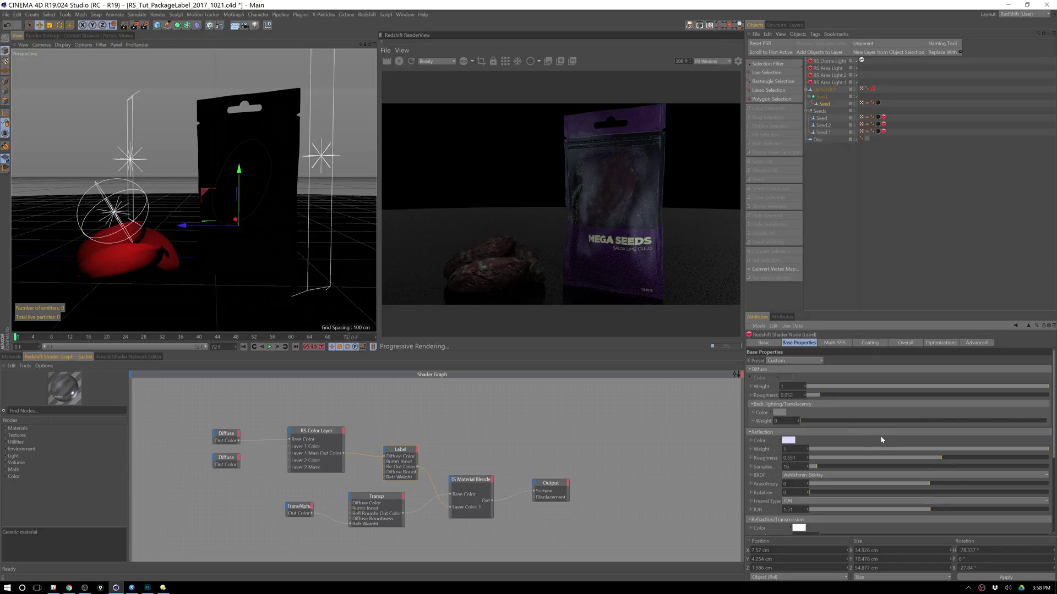
drag(941, 458, 837, 459)
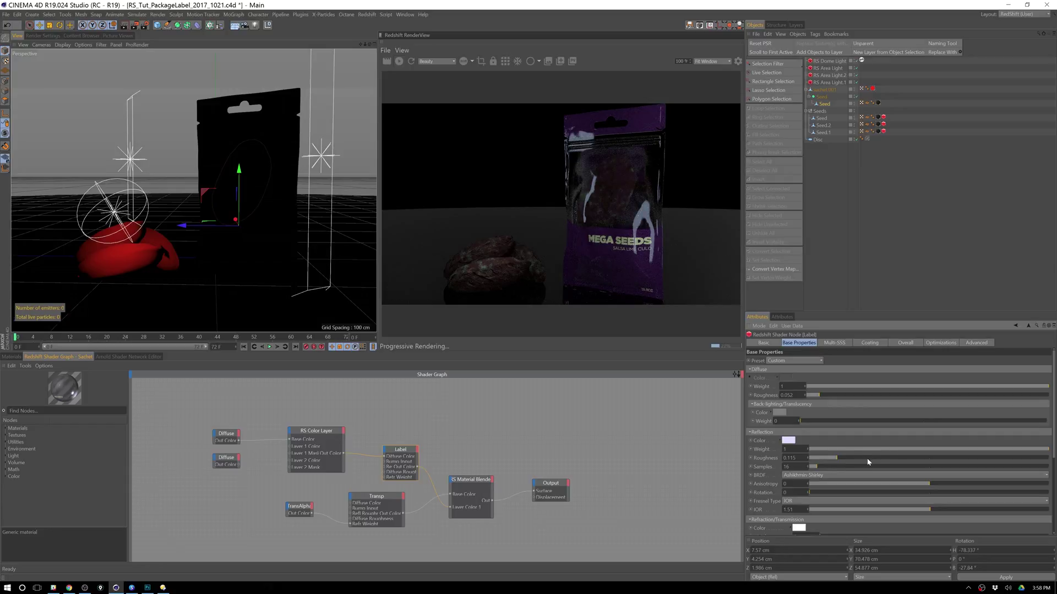
drag(868, 460, 896, 459)
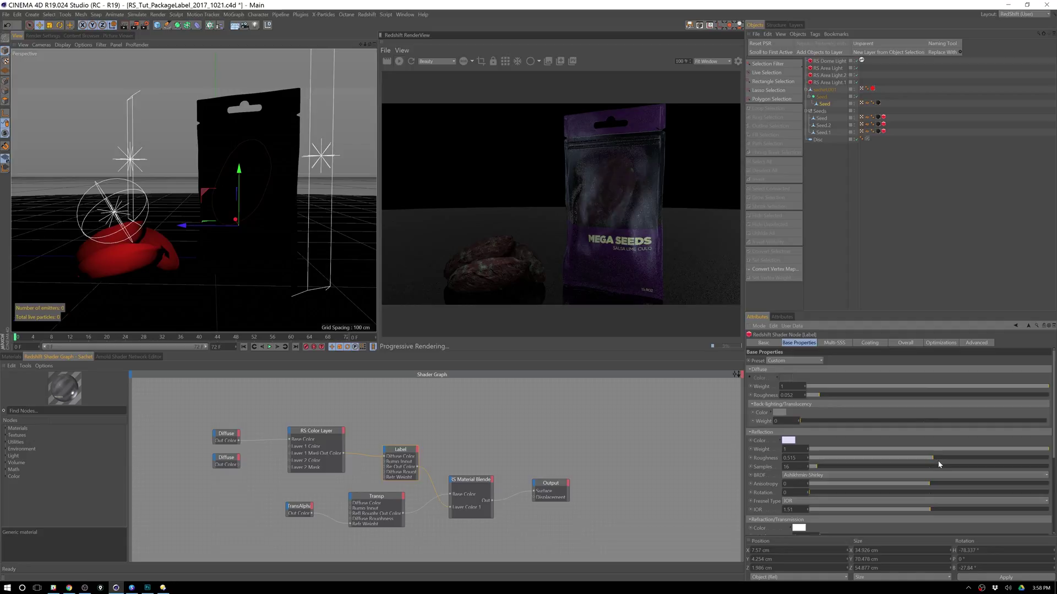
drag(937, 459, 912, 456)
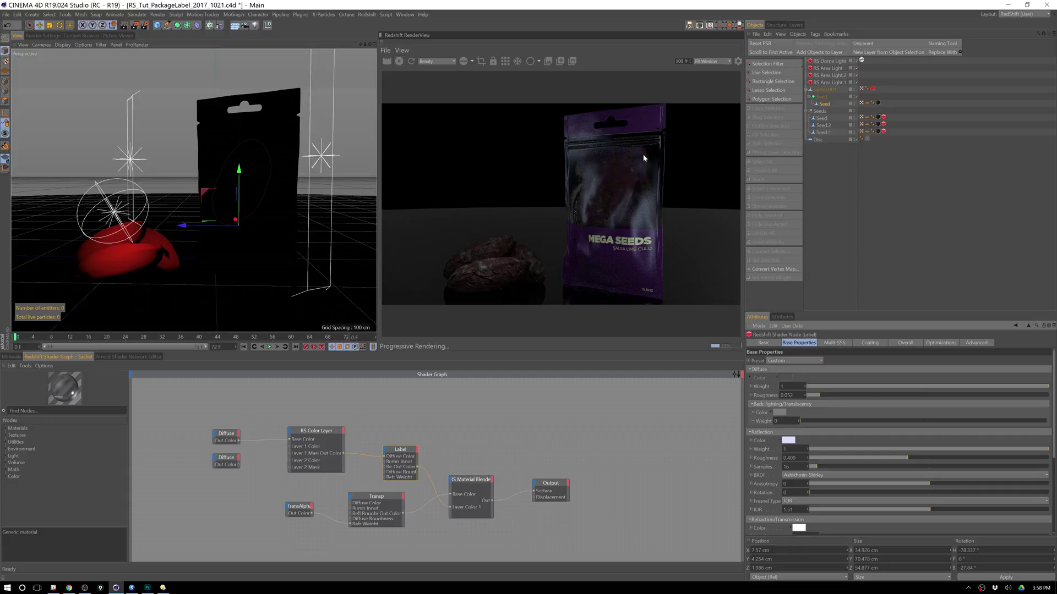
click(372, 520)
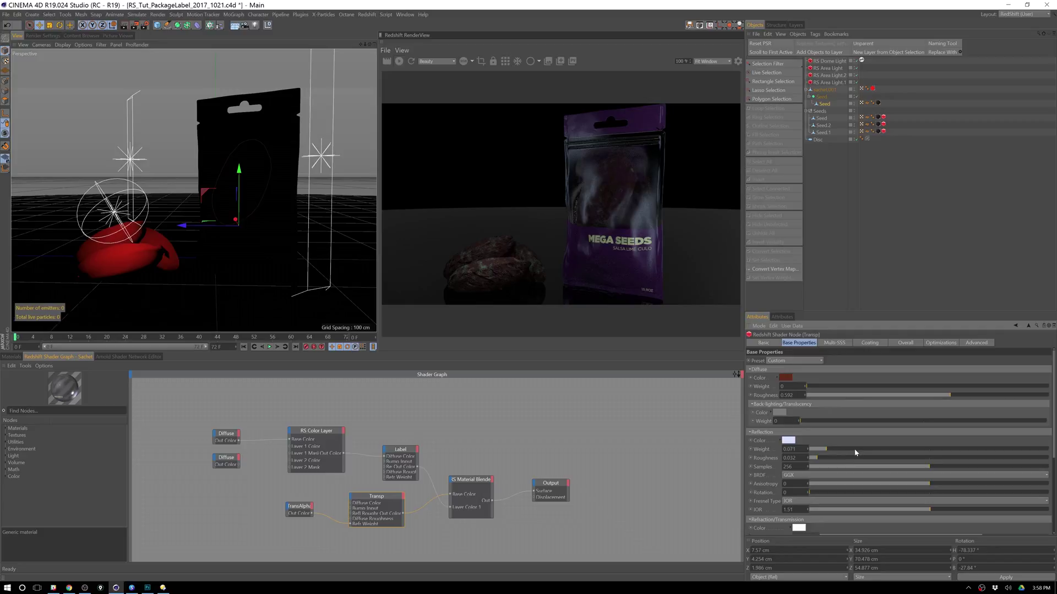
- Lower the Transp layer's reflection weight from 0.778 to 0.145
drag(962, 451, 993, 449)
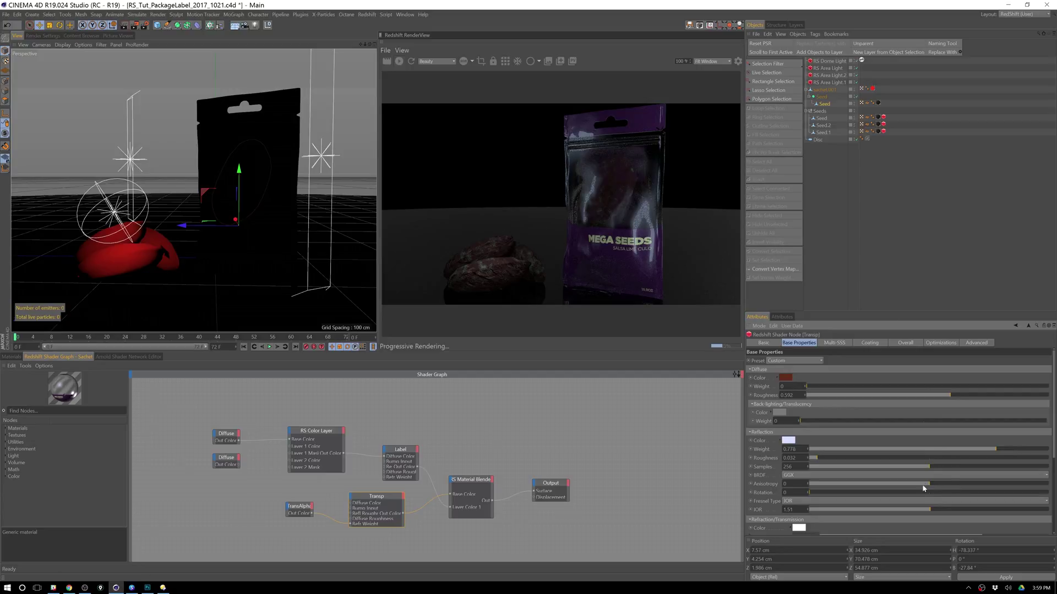
drag(927, 448, 834, 448)
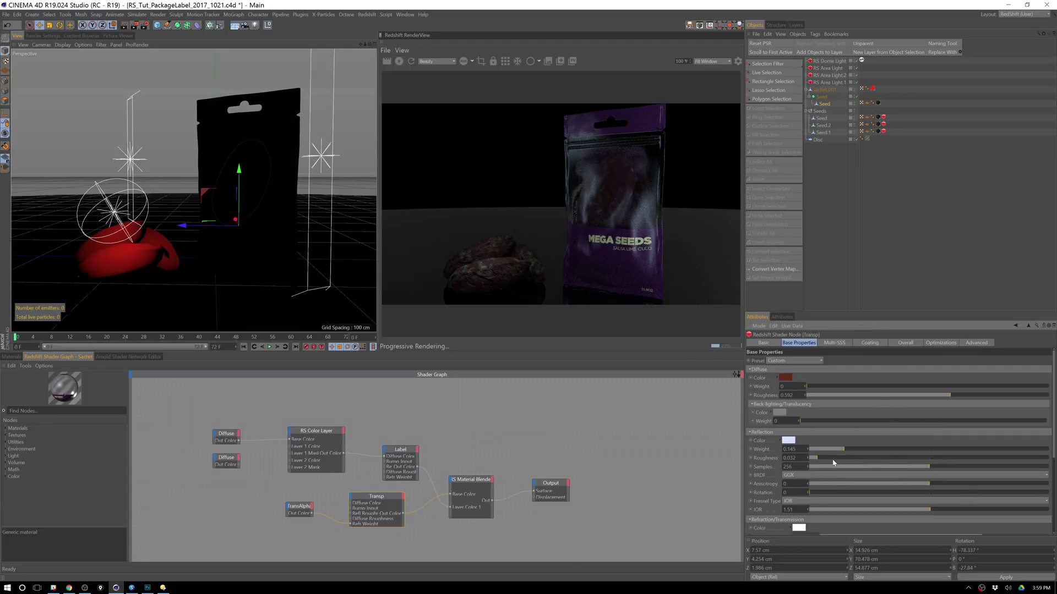
click(401, 449)
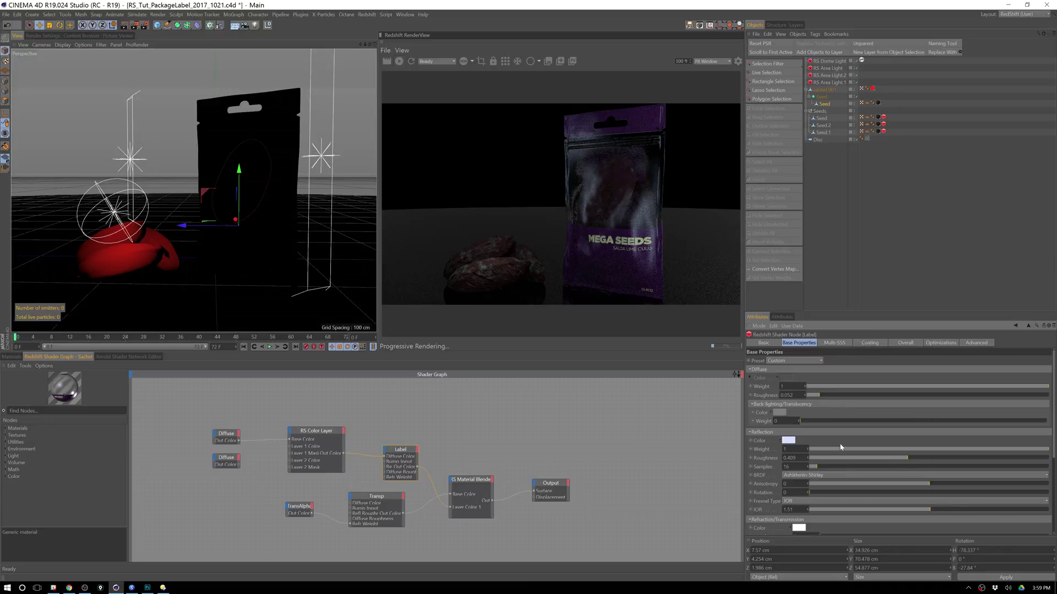
- Drop the Label reflection weight to 0.28 with roughness 0.174, then orbit to face the sachet
drag(950, 449, 876, 450)
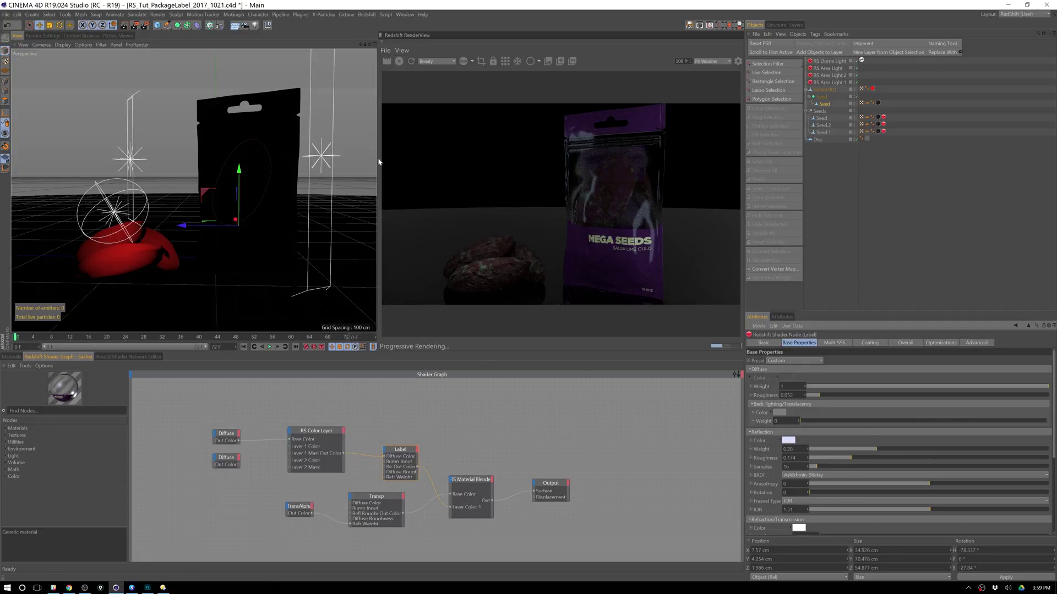
alt+drag(263, 157, 225, 205)
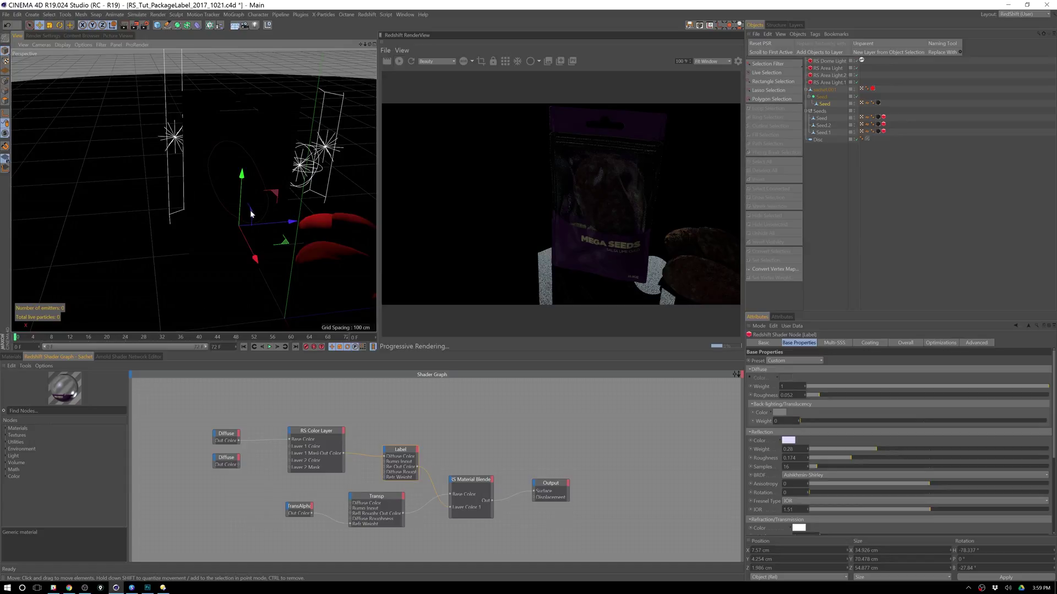
mouse_move(250, 209)
alt+mouse_down()
mouse_move(315, 198)
mouse_move(262, 191)
mouse_move(268, 204)
alt+mouse_up()
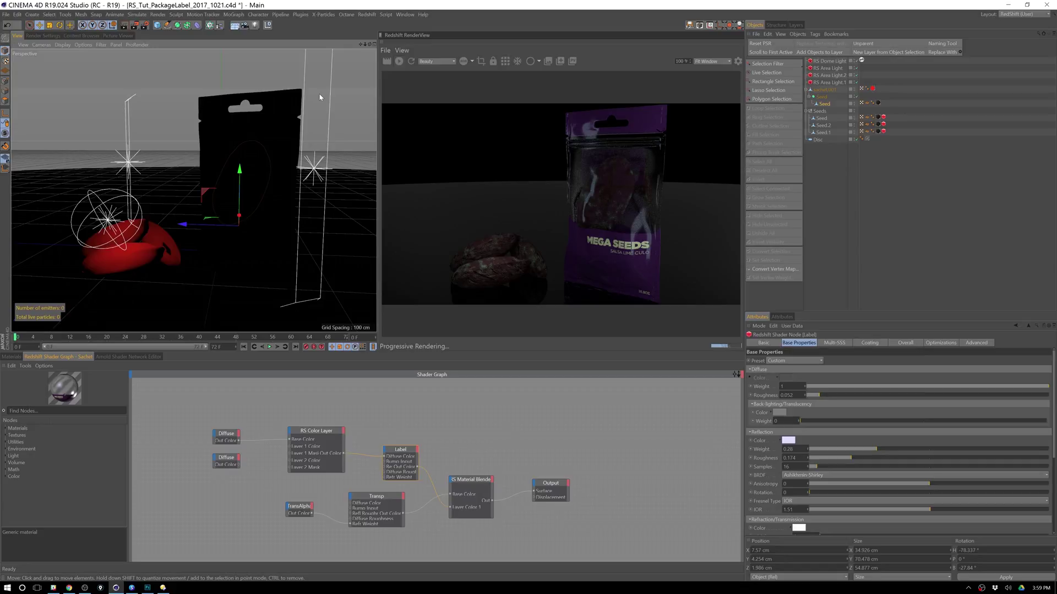
click(148, 588)
click(407, 152)
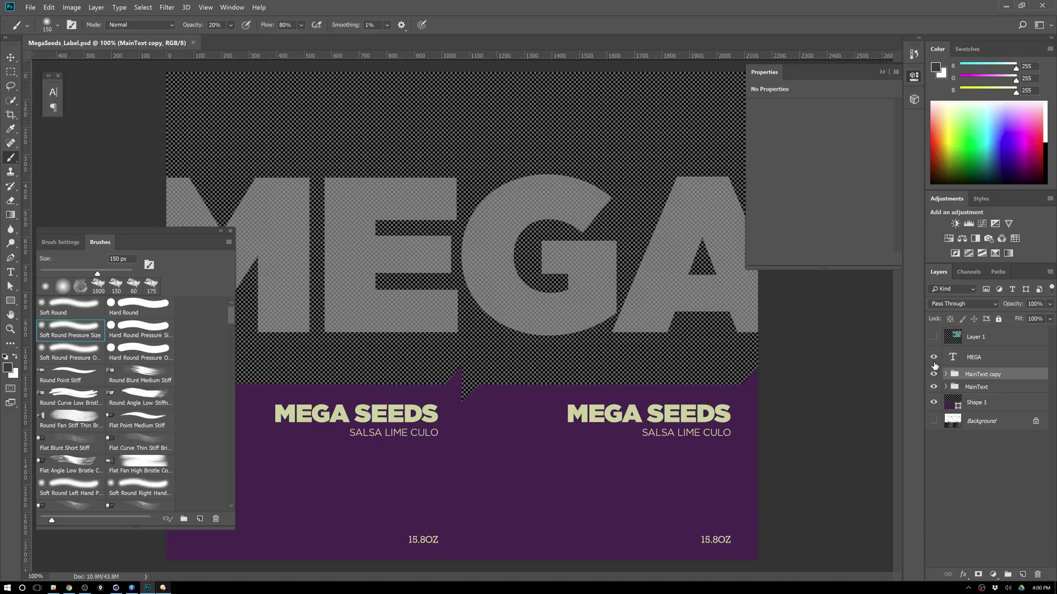
click(934, 359)
click(933, 359)
key(alt+Tab)
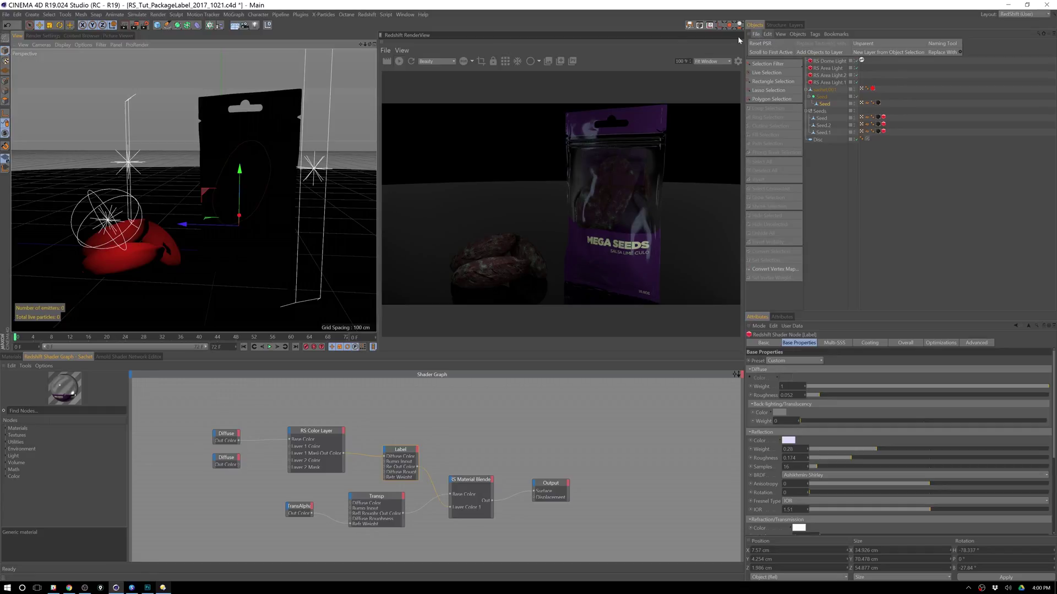
- Start a new project and load the Broadcast > Packaging > Can - Soda object preset
click(6, 15)
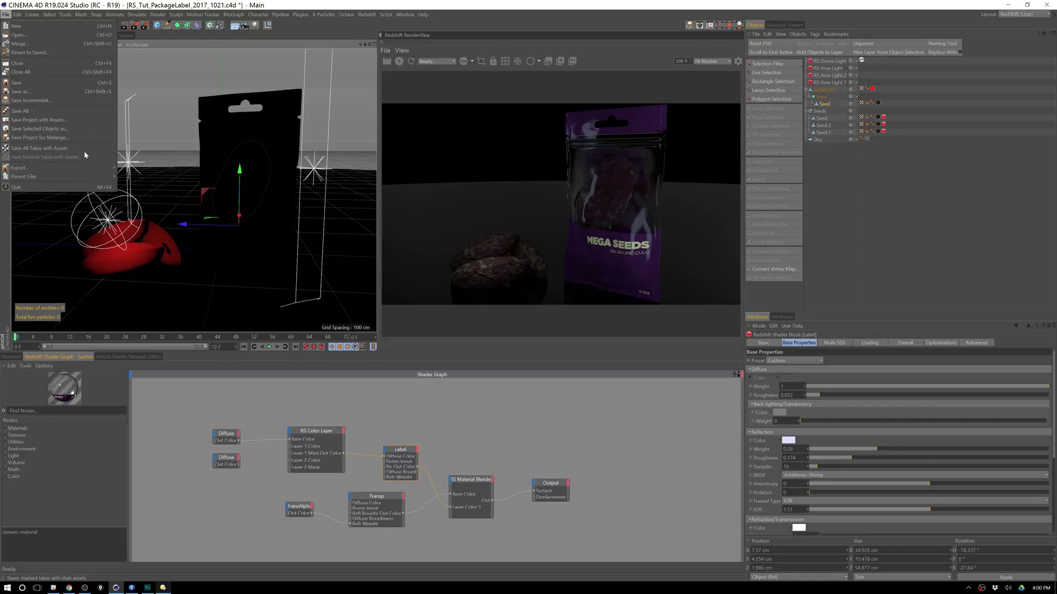
click(44, 26)
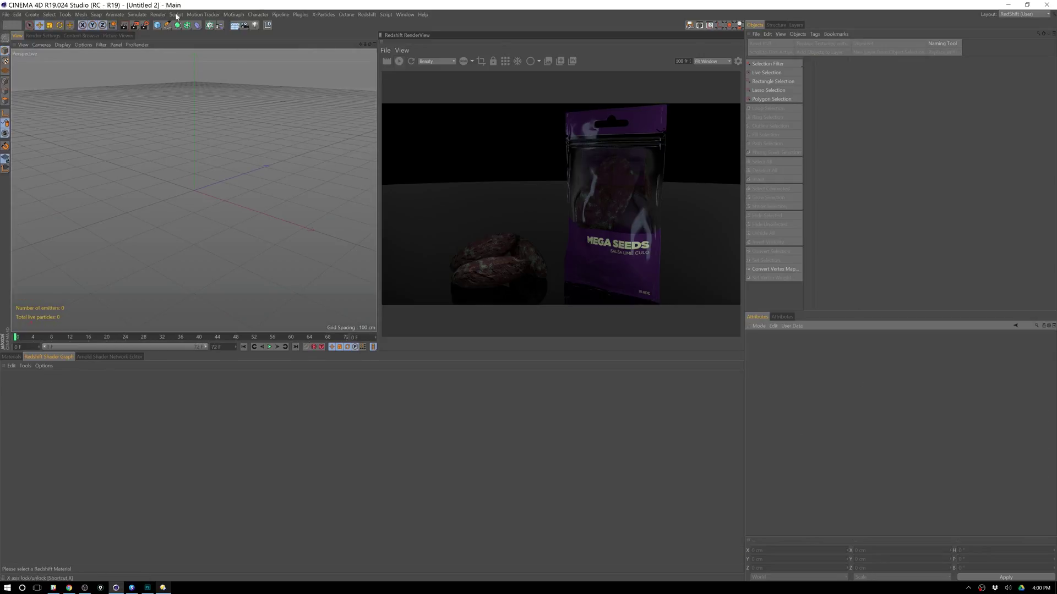
click(11, 356)
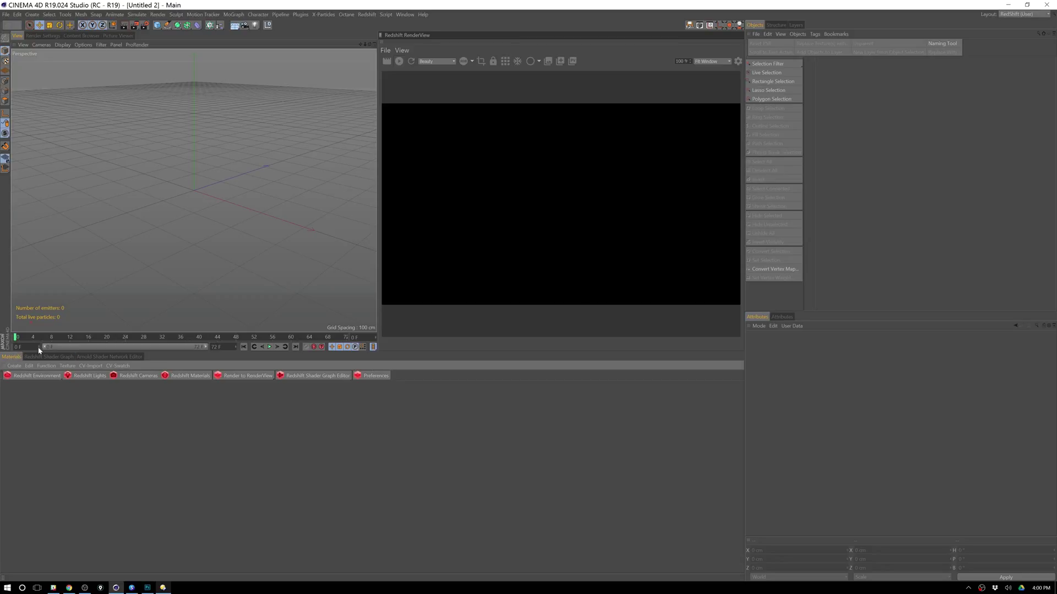
click(756, 34)
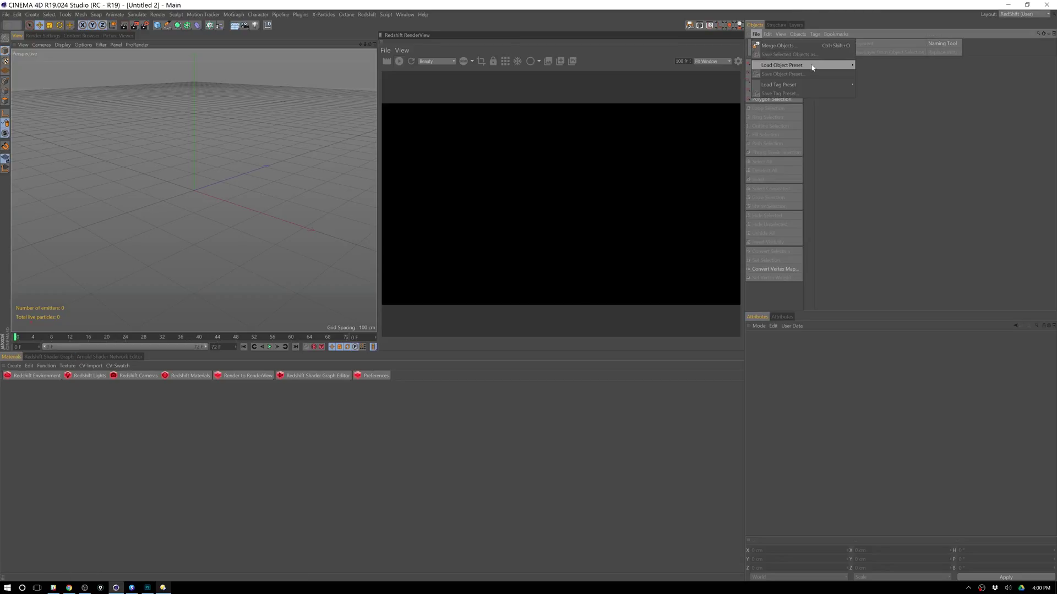
mouse_move(817, 67)
mouse_move(870, 72)
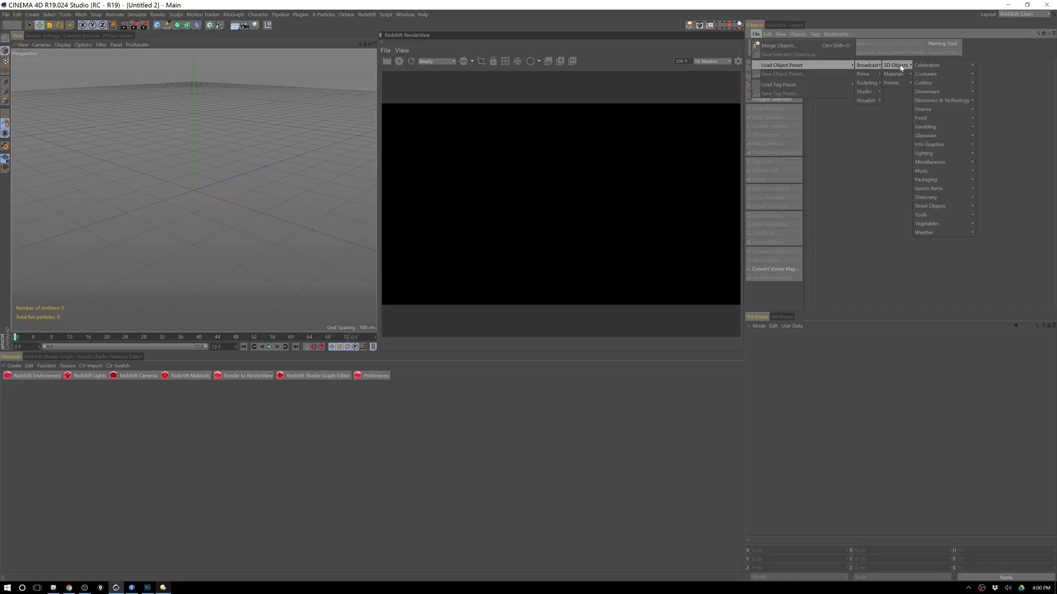
mouse_move(958, 181)
click(991, 188)
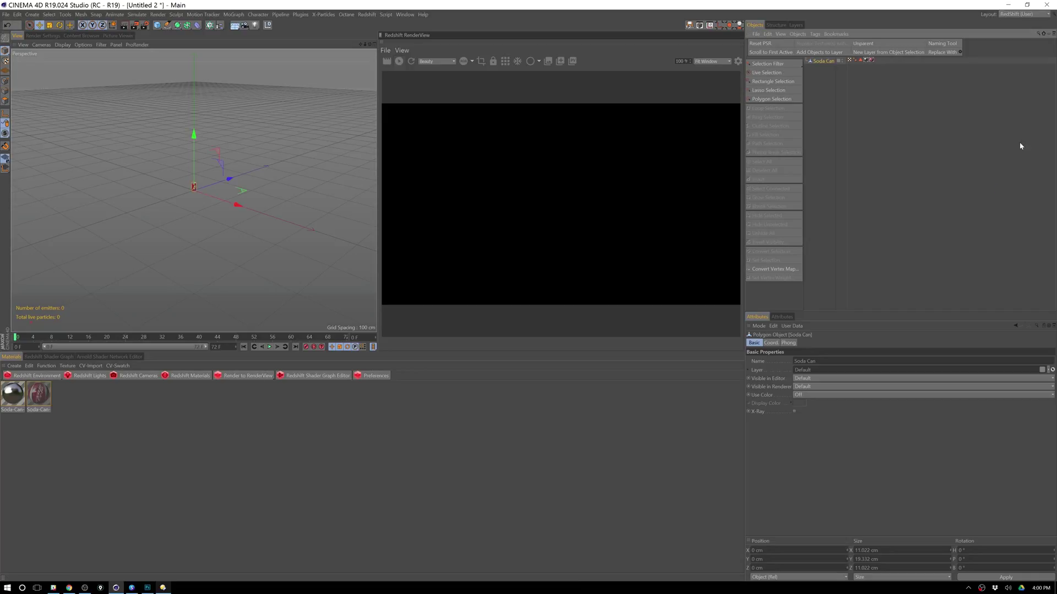
- Frame the upright can and review its tags, ending on the Soda-Can-Metal-Illustration texture tag
scroll(209, 191, up, 10)
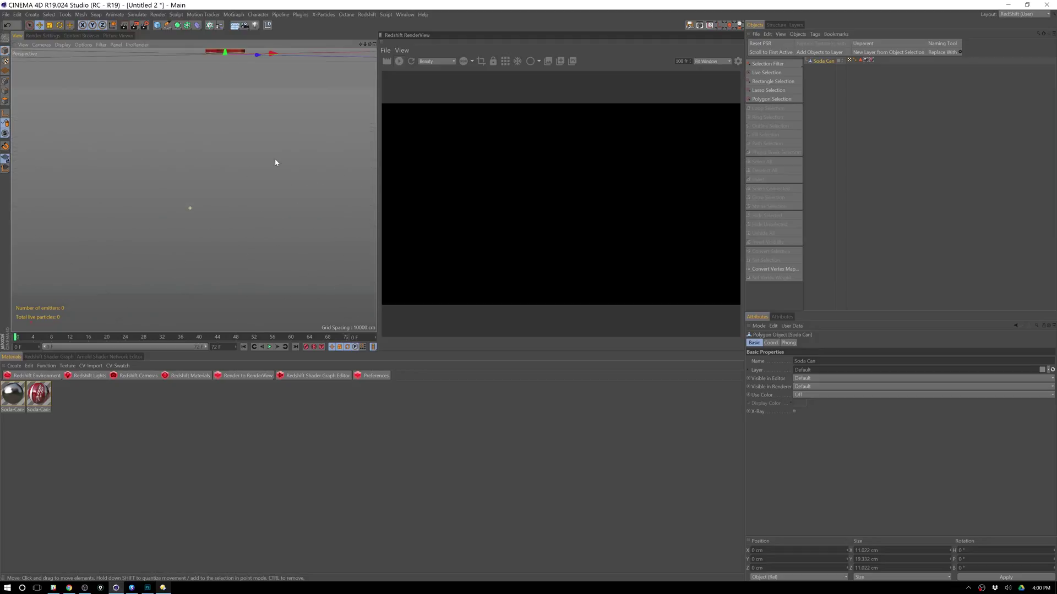
alt+drag(214, 228, 262, 147)
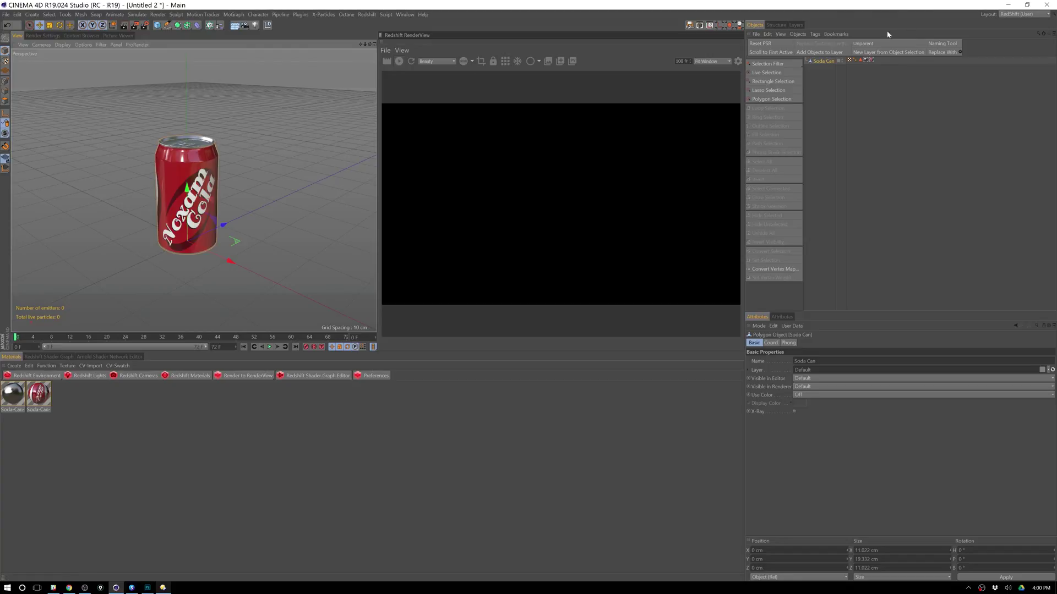
click(864, 61)
click(862, 60)
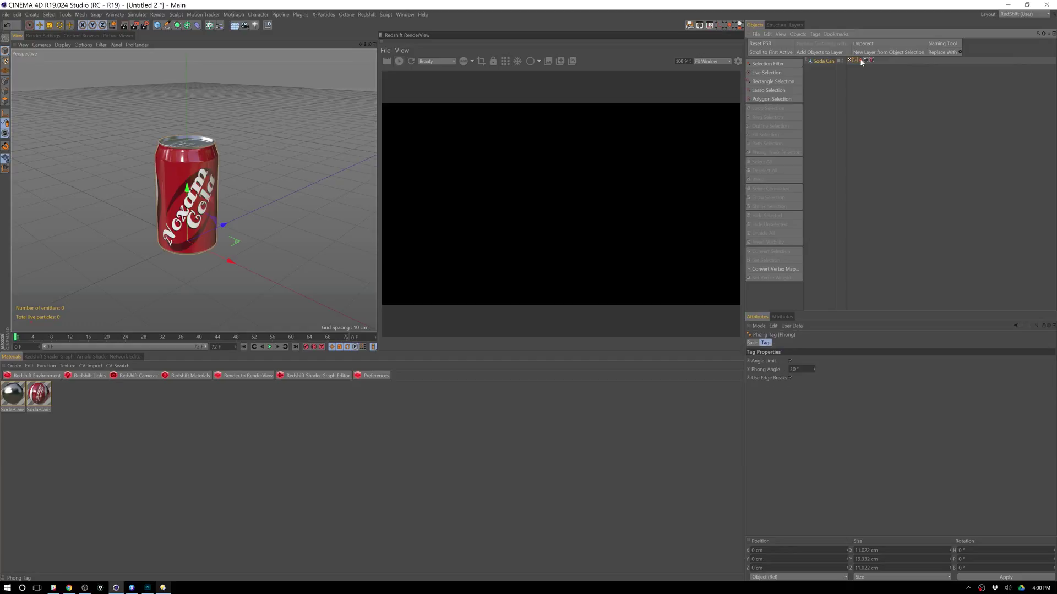
click(871, 61)
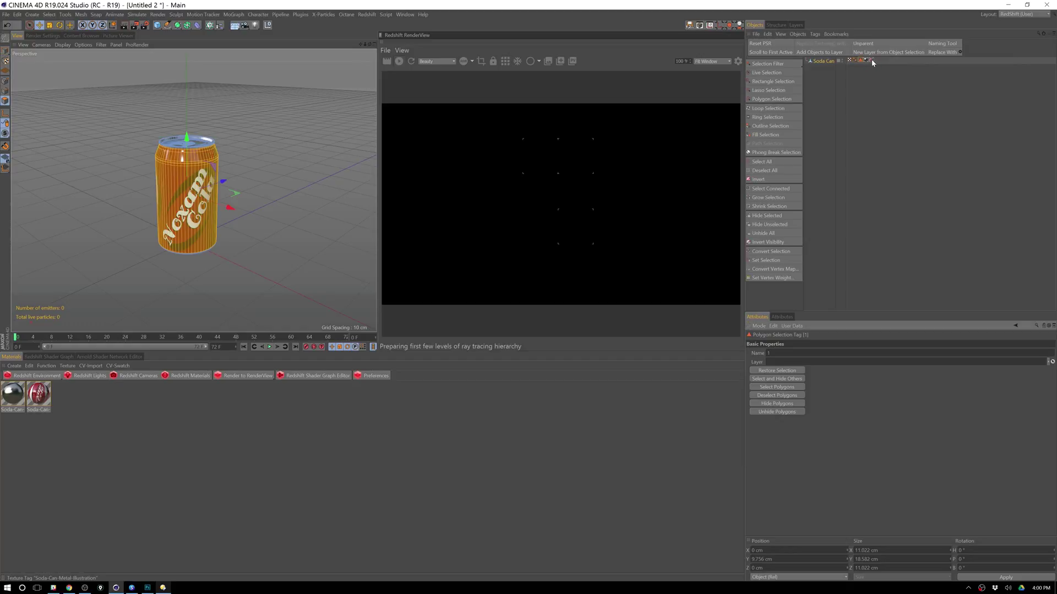
click(871, 60)
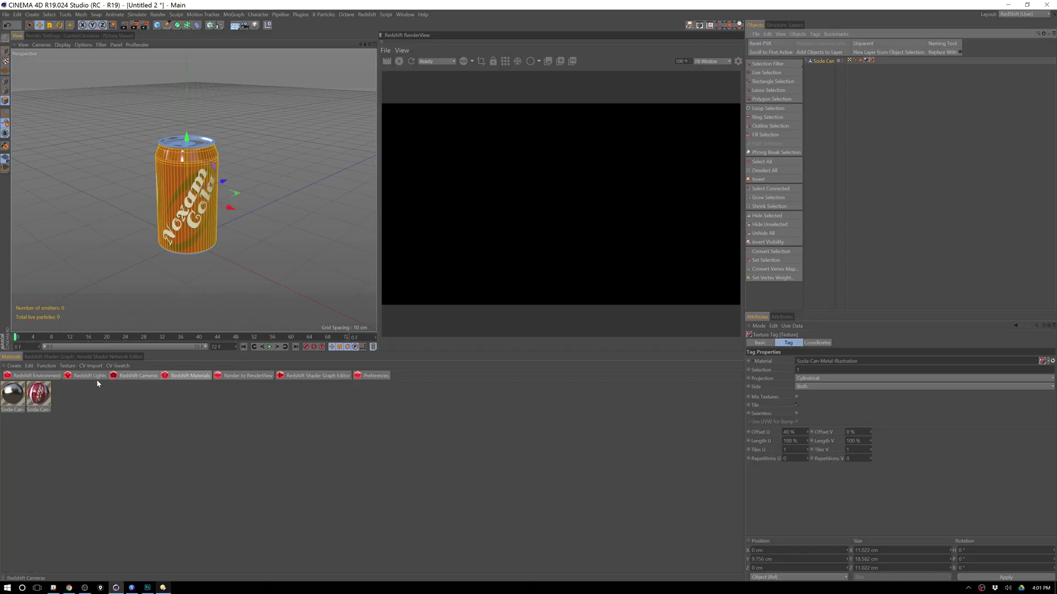
click(98, 376)
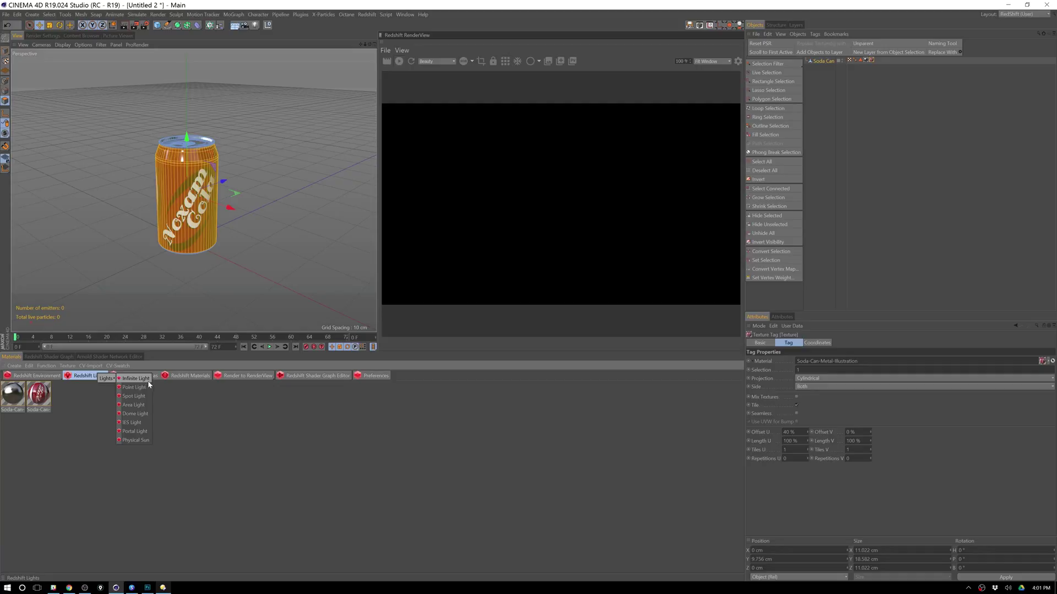
- Add an RS Dome Light and attach an HDRI Link tag to it
click(135, 413)
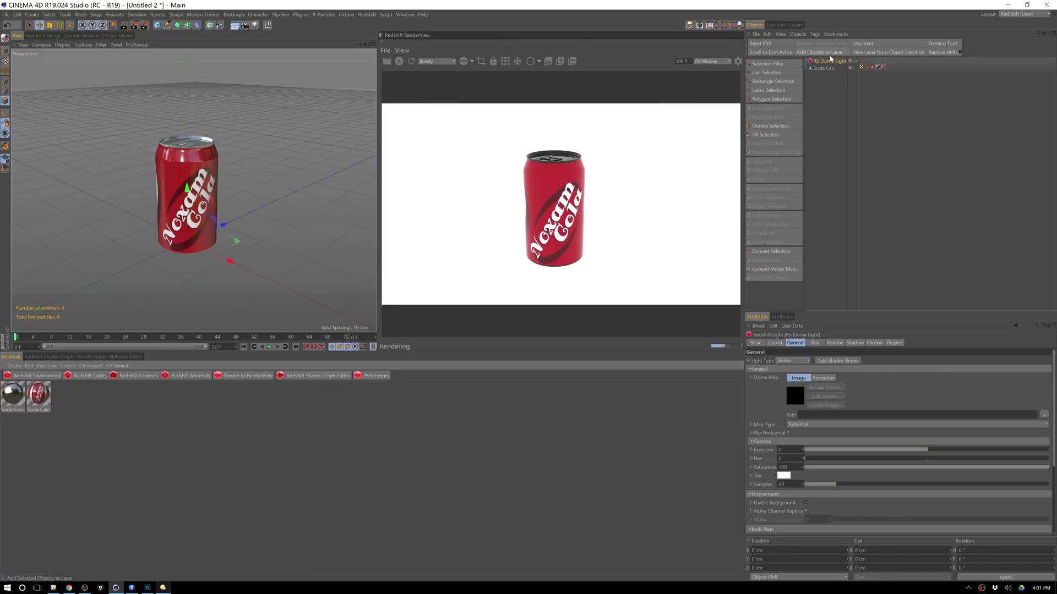
right_click(831, 61)
click(873, 200)
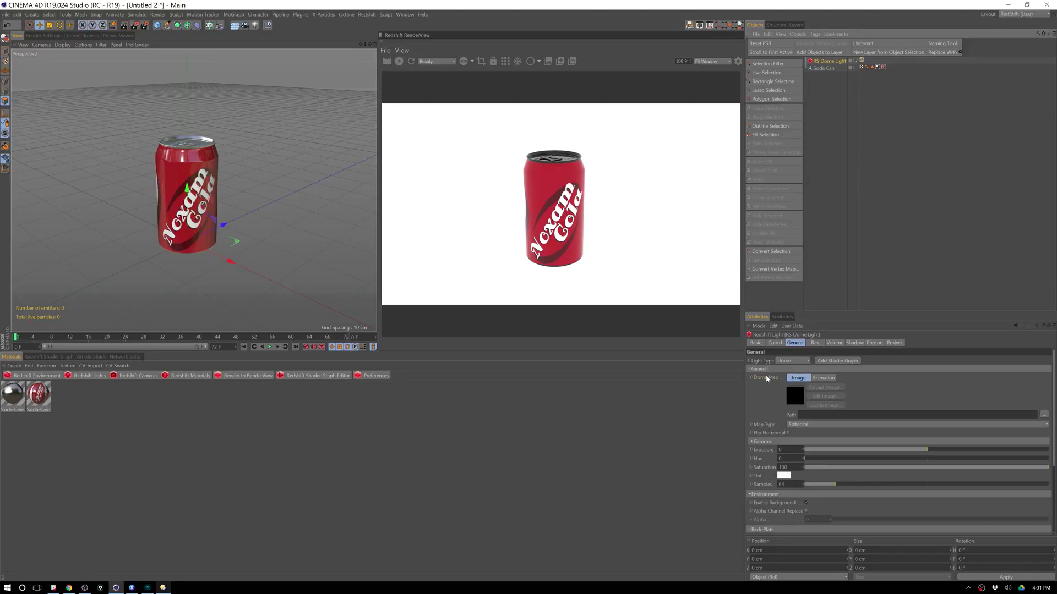
click(766, 378)
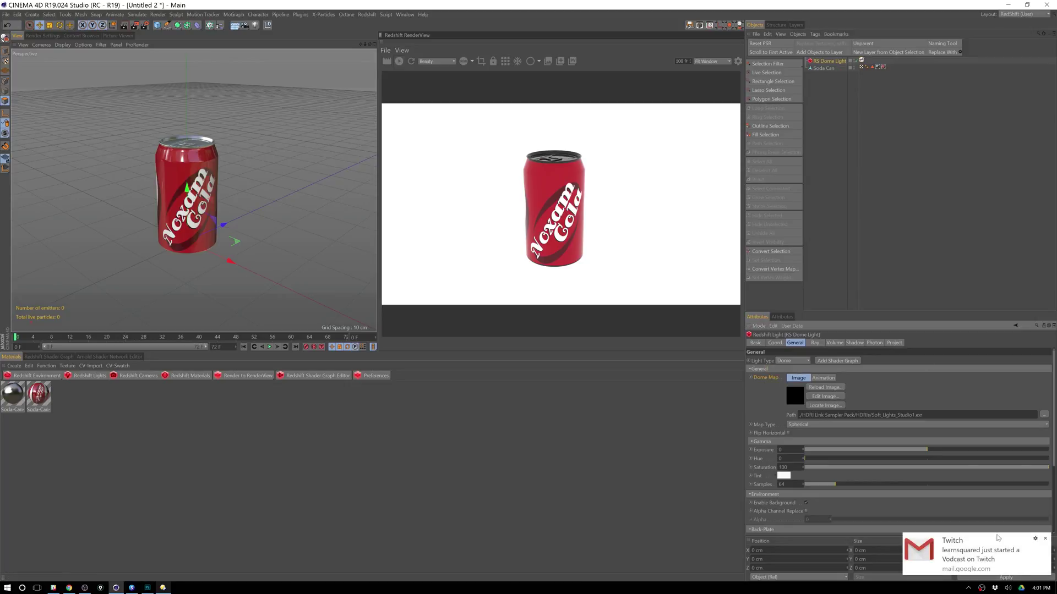
click(1045, 539)
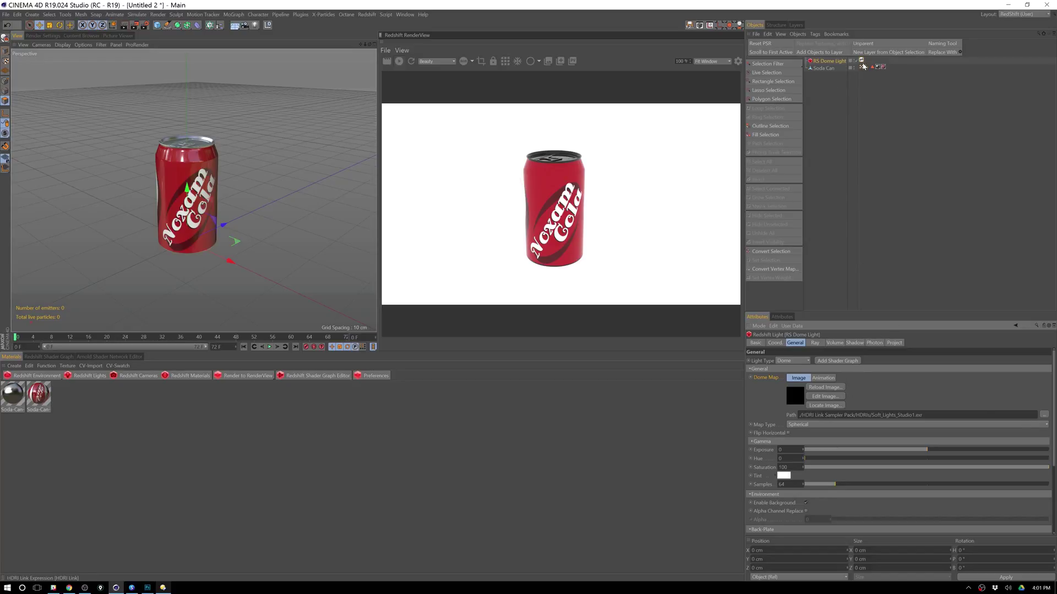
- Apply metal studio HDRI 019 from the Pro Studios Metal pack to the dome
click(861, 61)
click(777, 357)
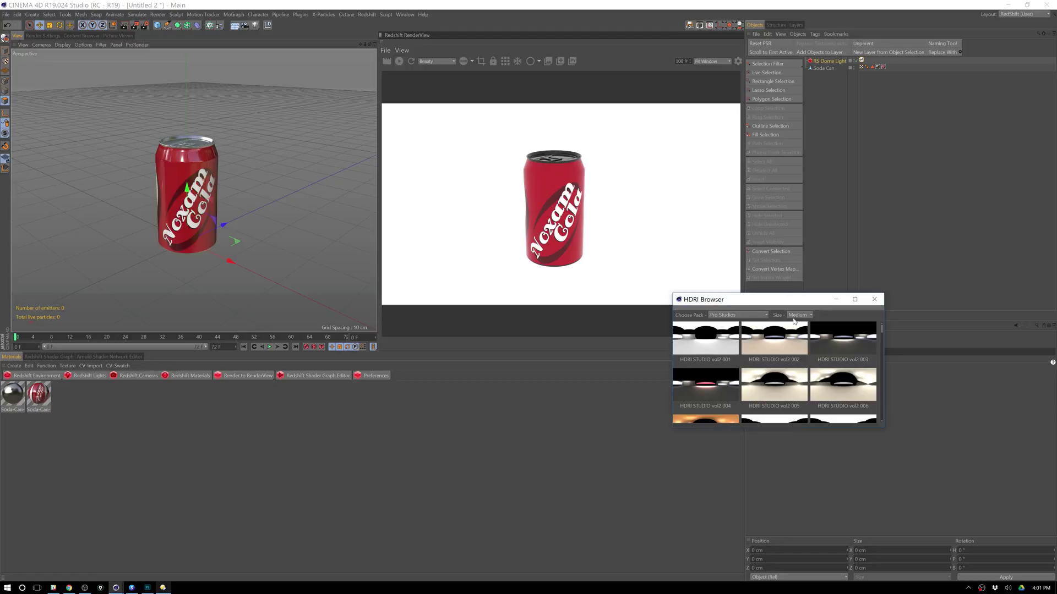
click(730, 315)
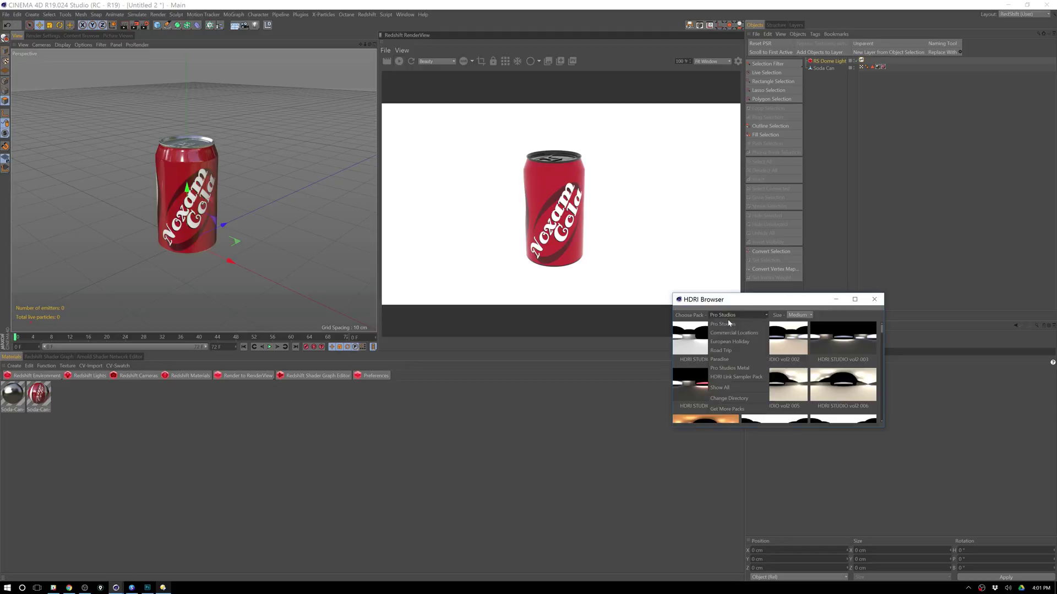
click(729, 367)
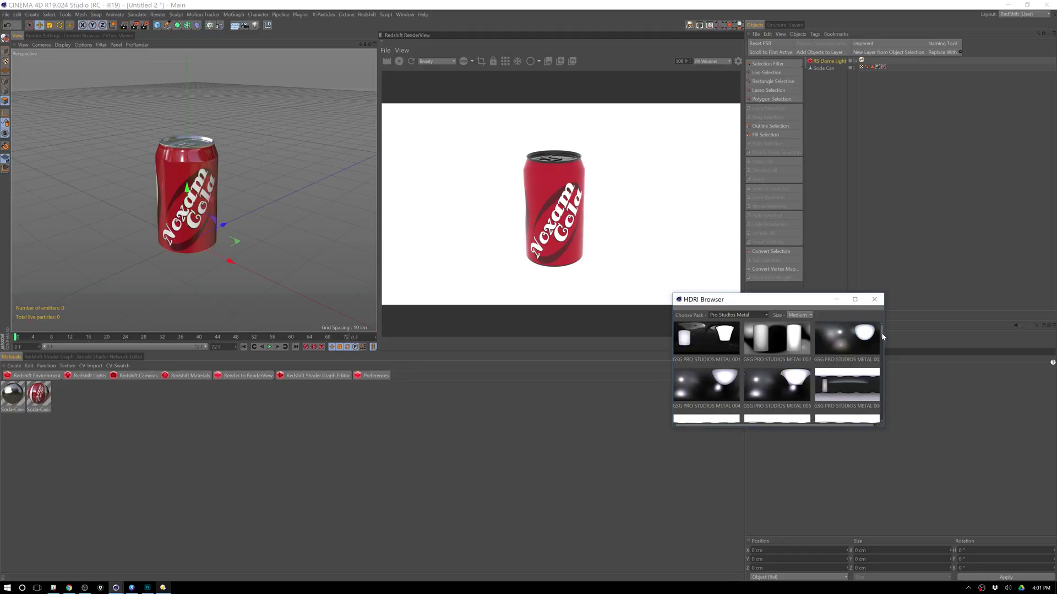
scroll(806, 388, down, 5)
double_click(718, 362)
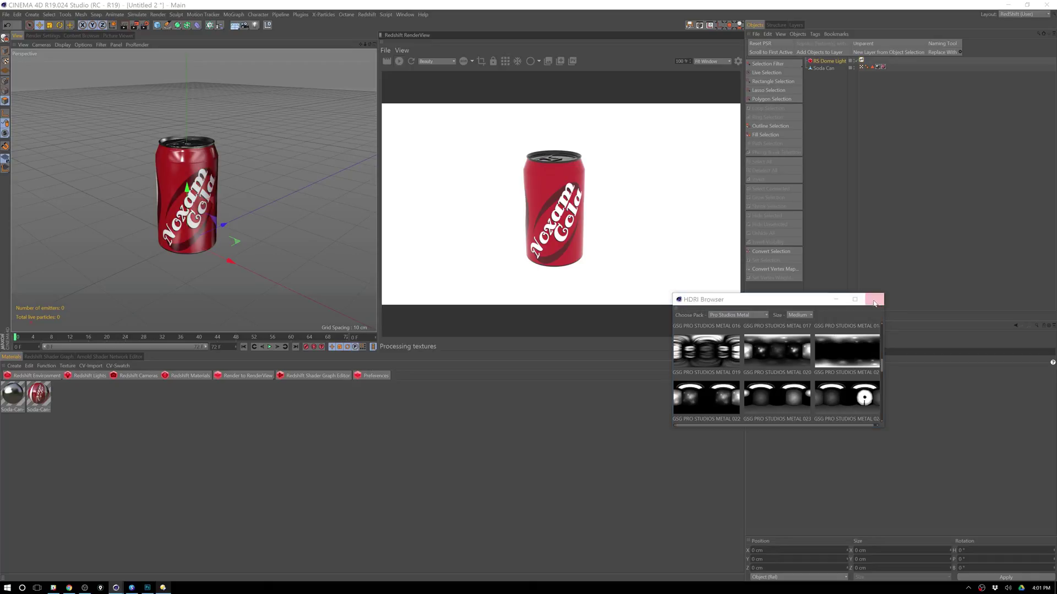
click(874, 299)
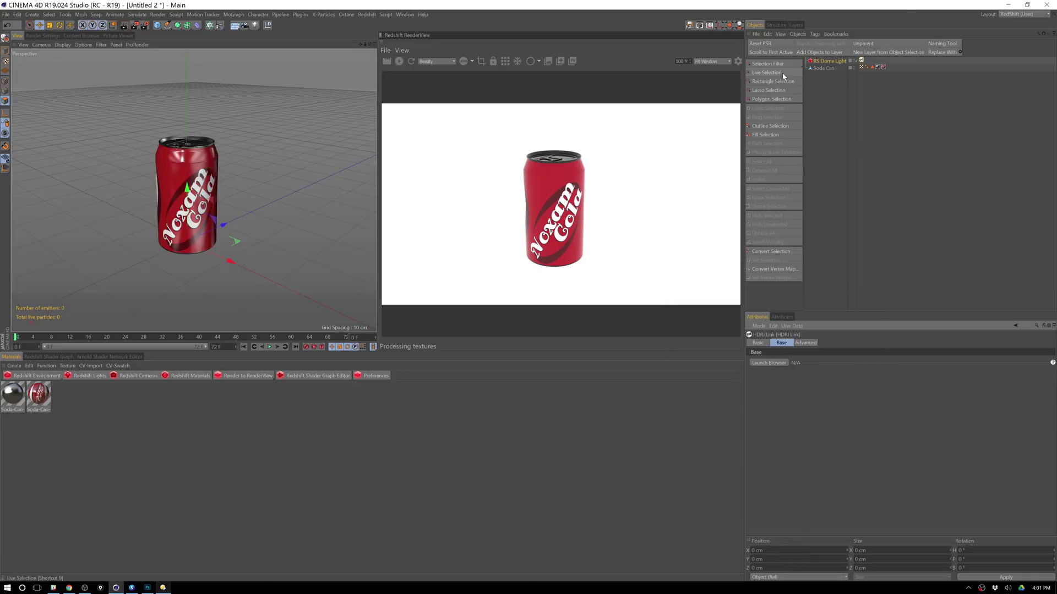
- Enable the dome light's background visibility and orbit slightly around the can
click(828, 61)
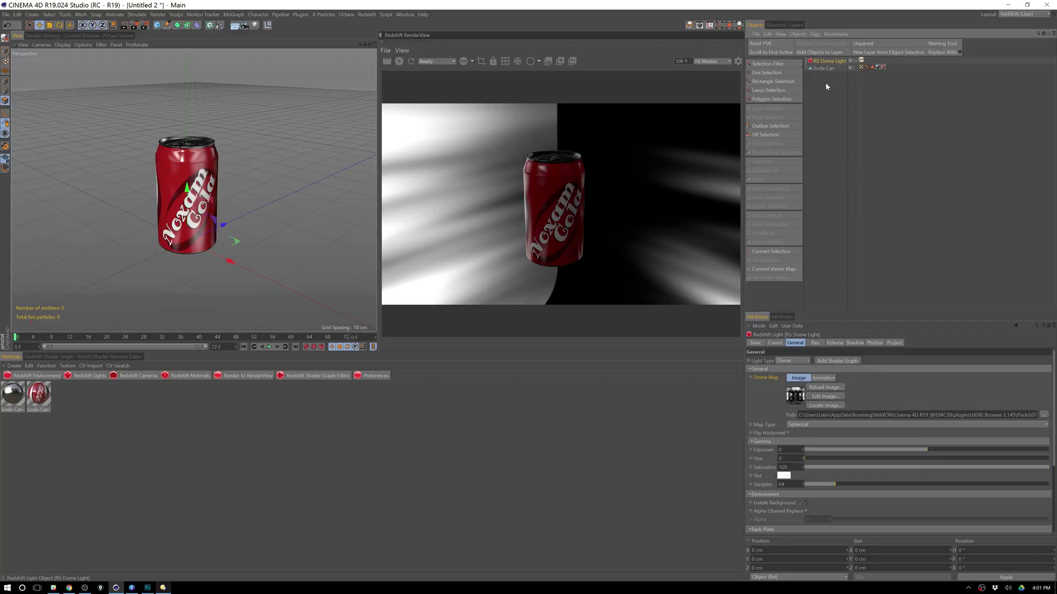
click(805, 503)
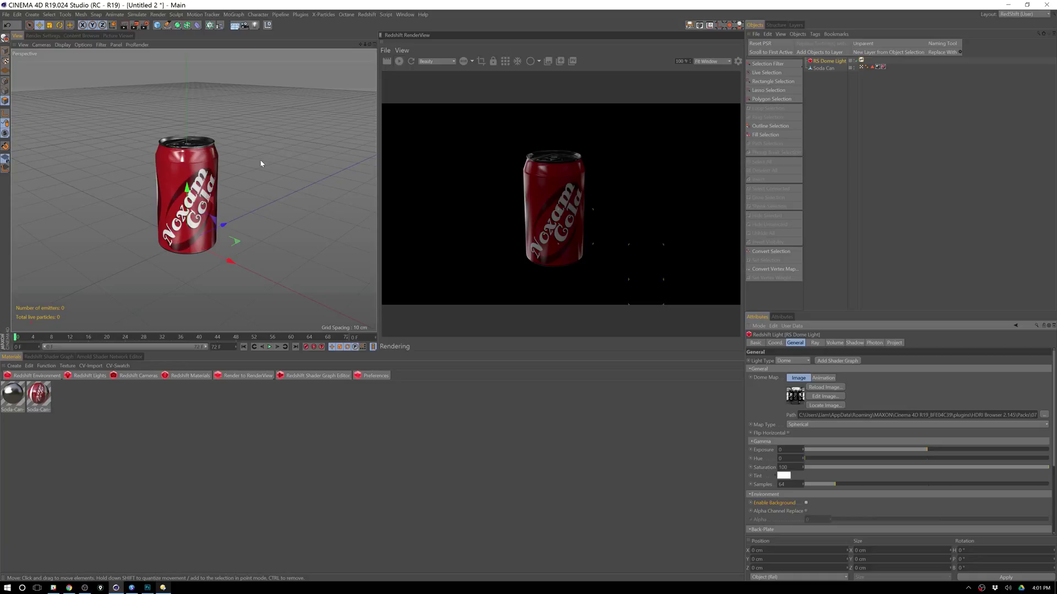
alt+drag(253, 165, 238, 206)
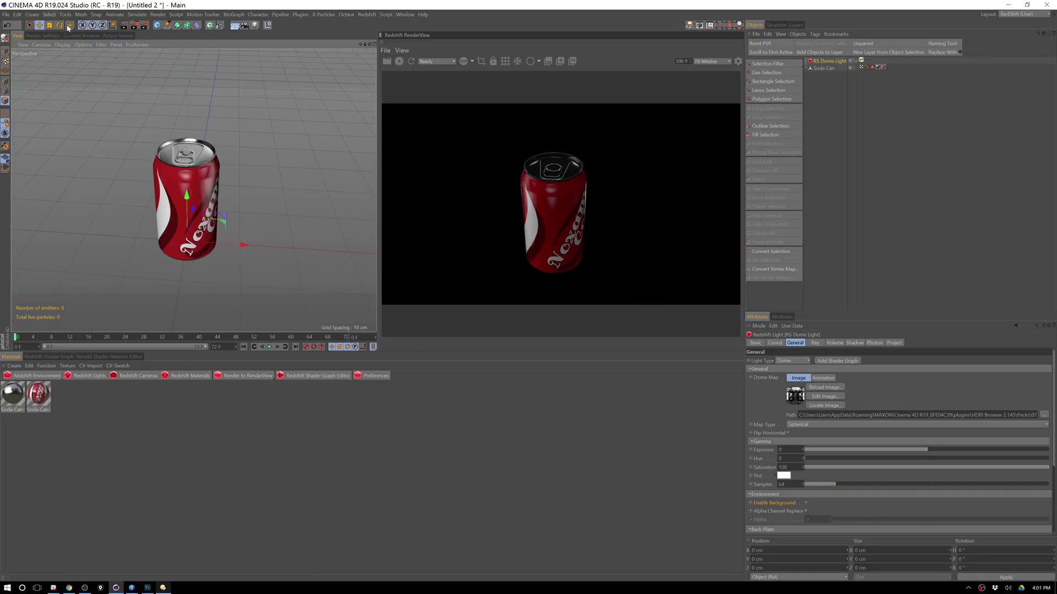
click(38, 36)
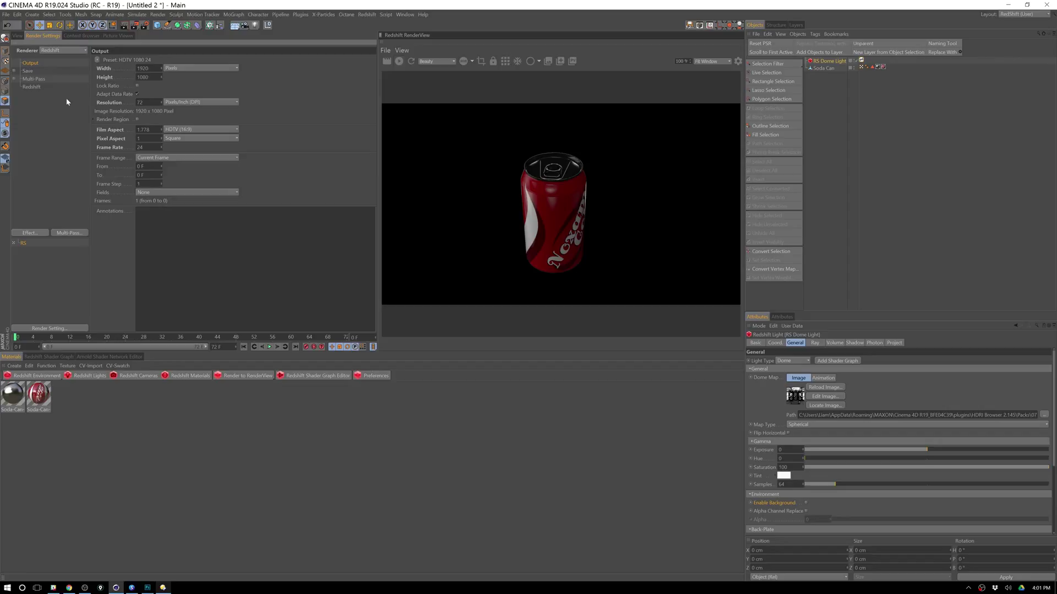
- Set Redshift progressive rendering to 128 passes and orbit down to eye level with the can
click(32, 87)
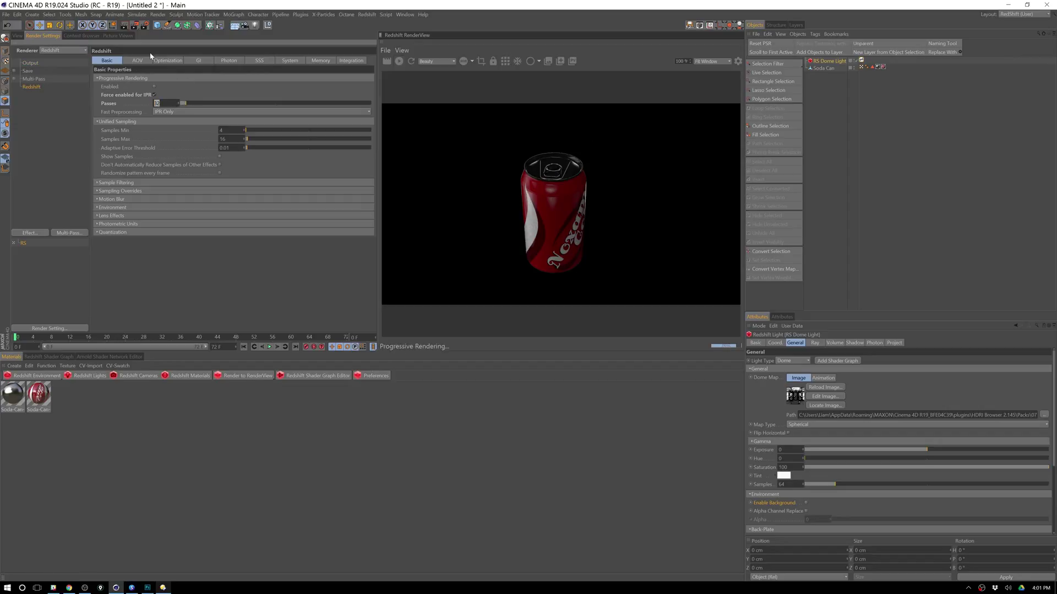
key(Return)
click(17, 36)
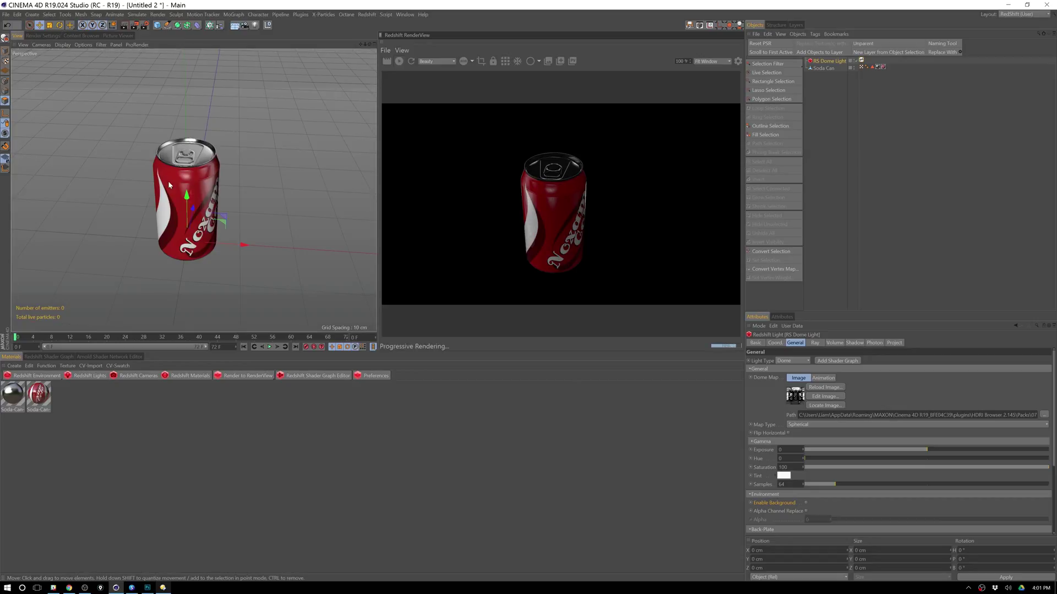
alt+drag(226, 198, 236, 258)
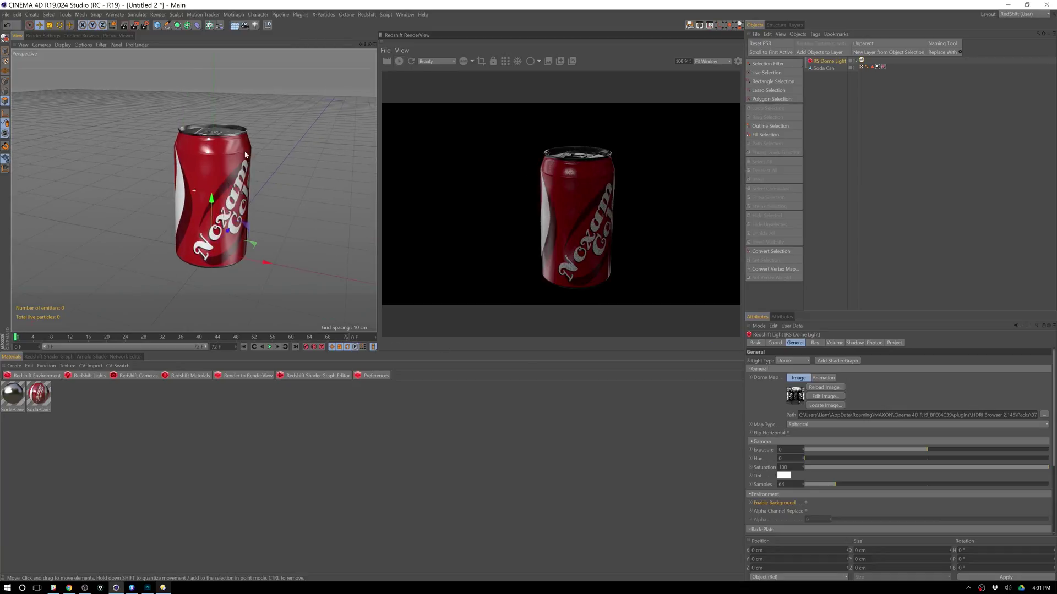
- Open the Soda-Can material's Color texture shader to check the label image file path
click(823, 69)
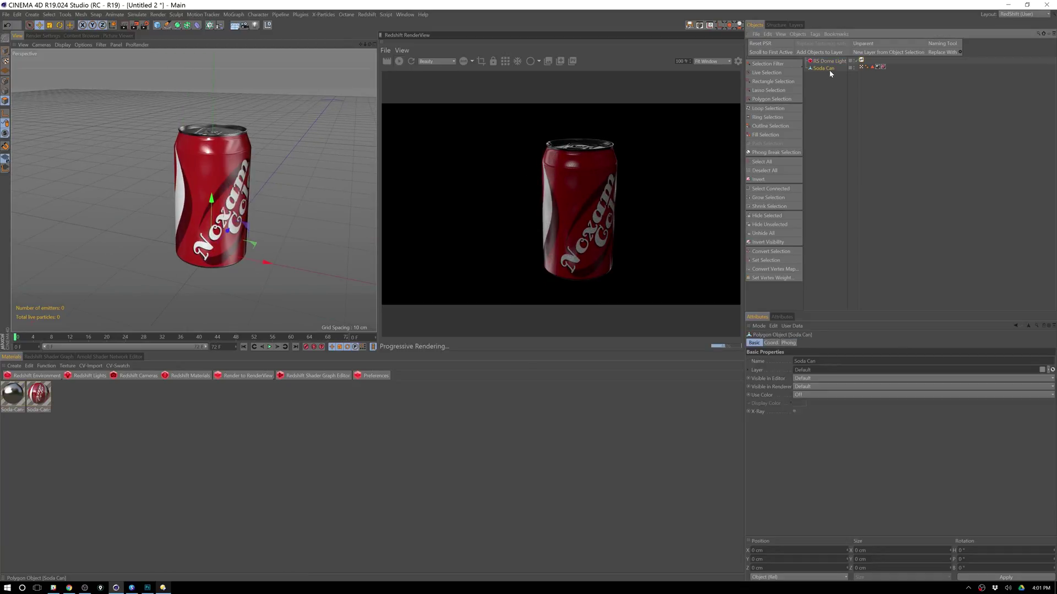
click(39, 394)
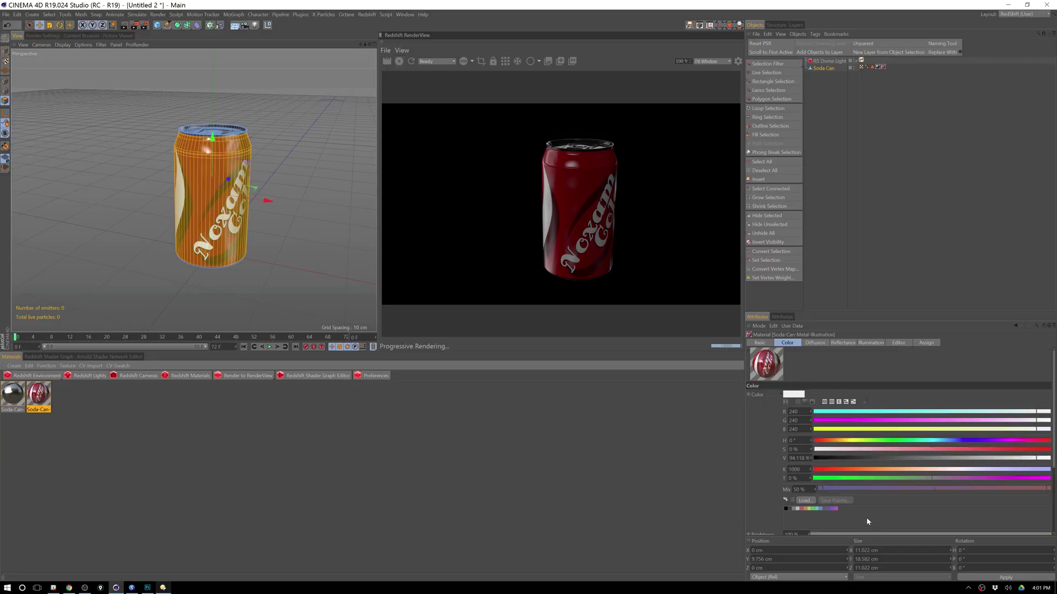
double_click(40, 403)
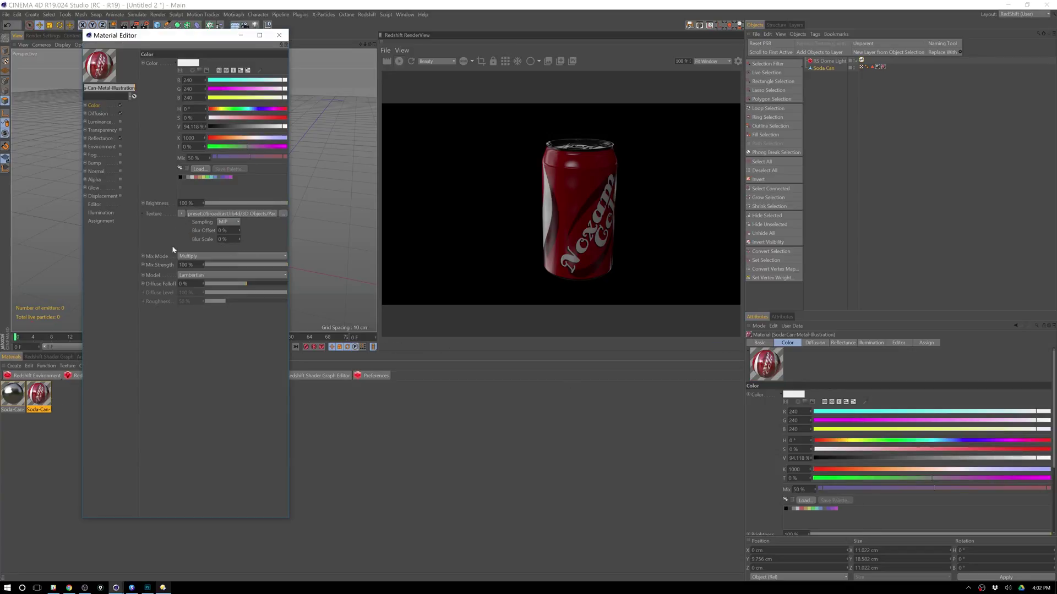
click(228, 217)
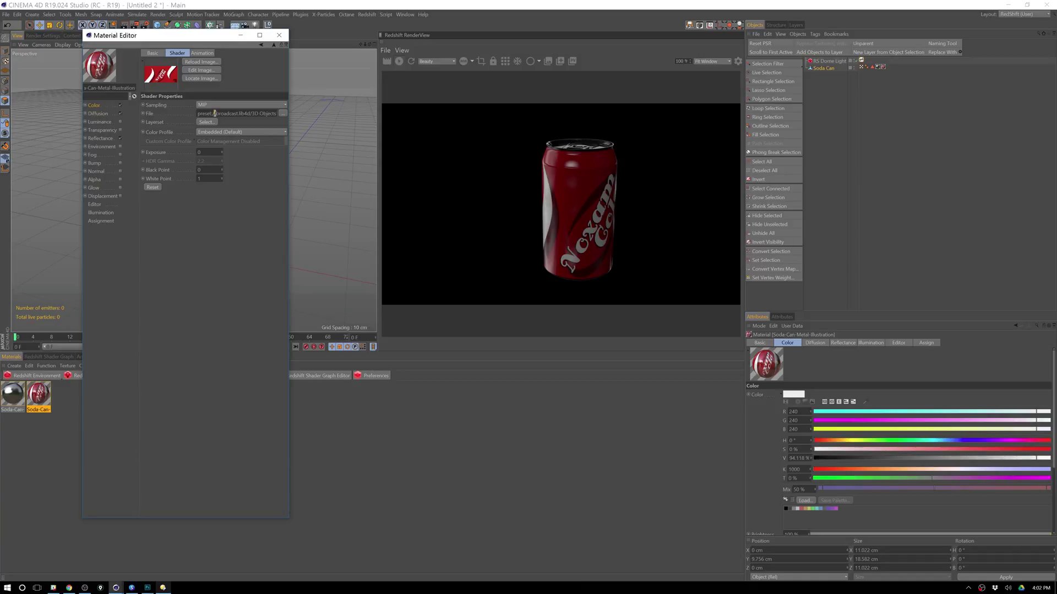
click(214, 114)
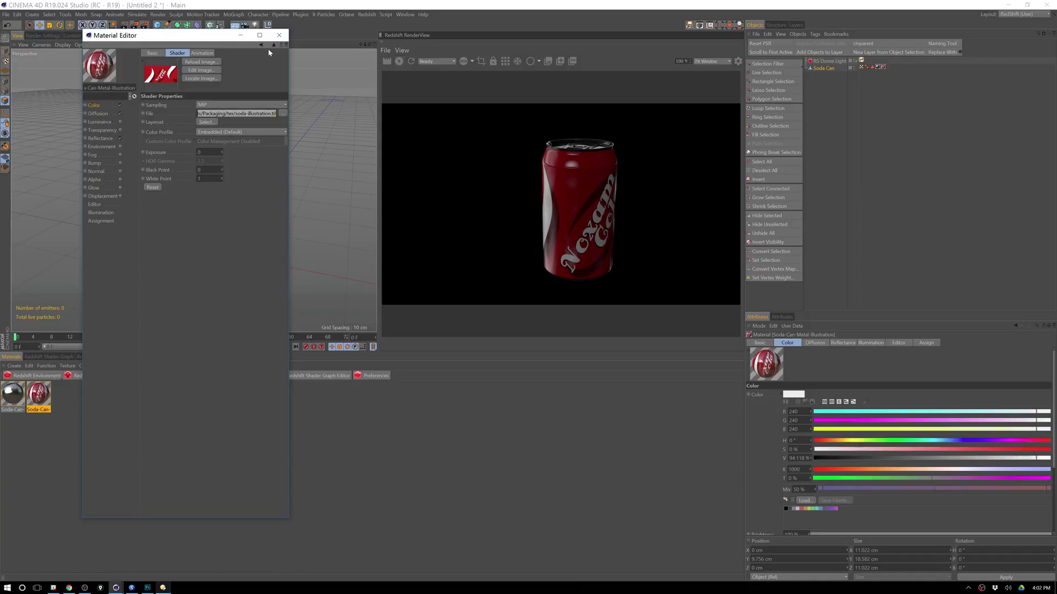
click(279, 35)
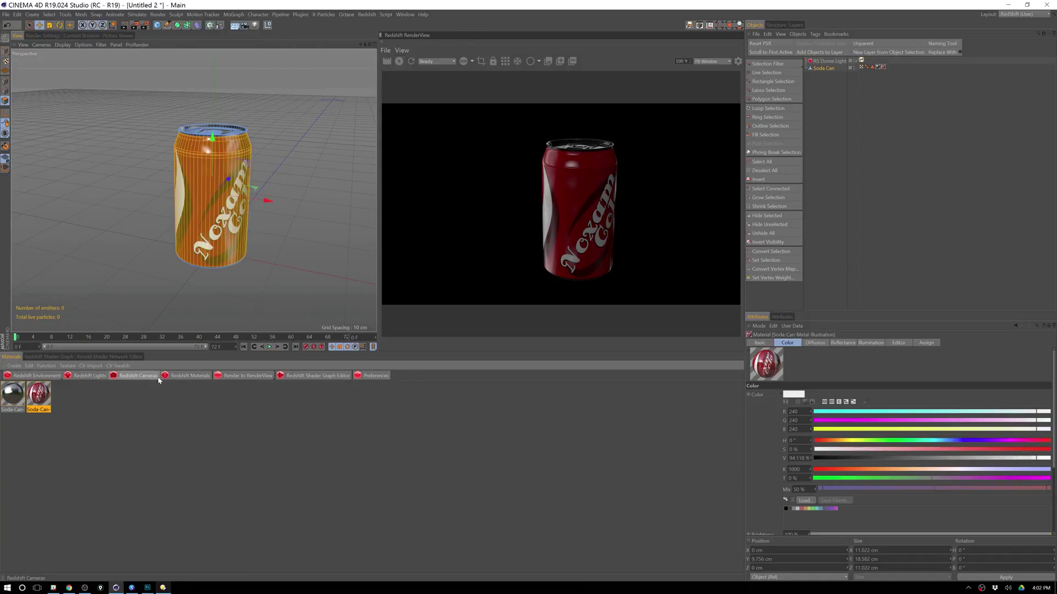
- Create a new RS Material from the Redshift Materials menu
click(199, 376)
mouse_move(210, 380)
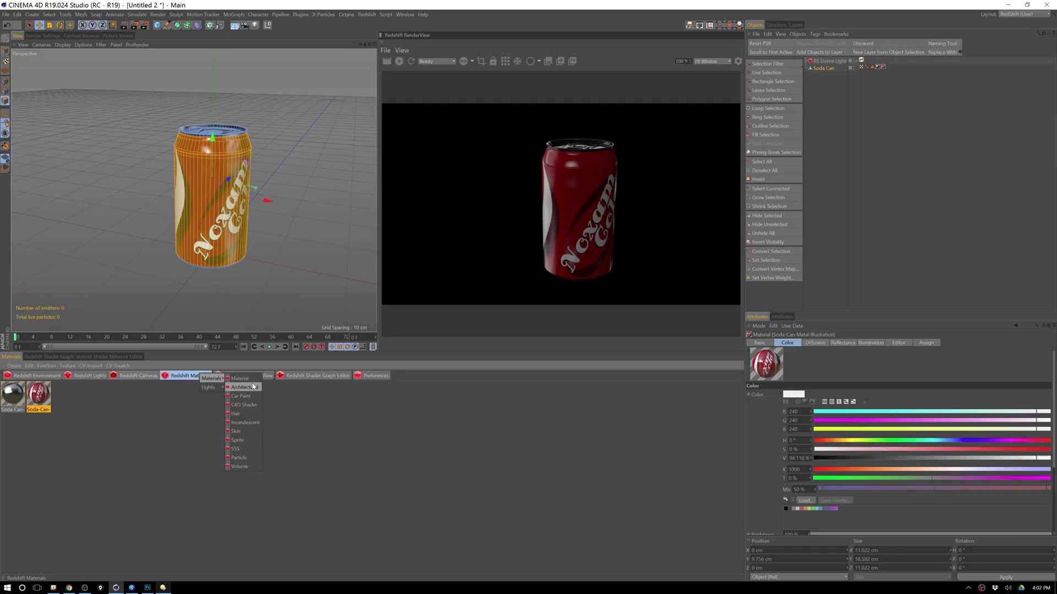
click(243, 379)
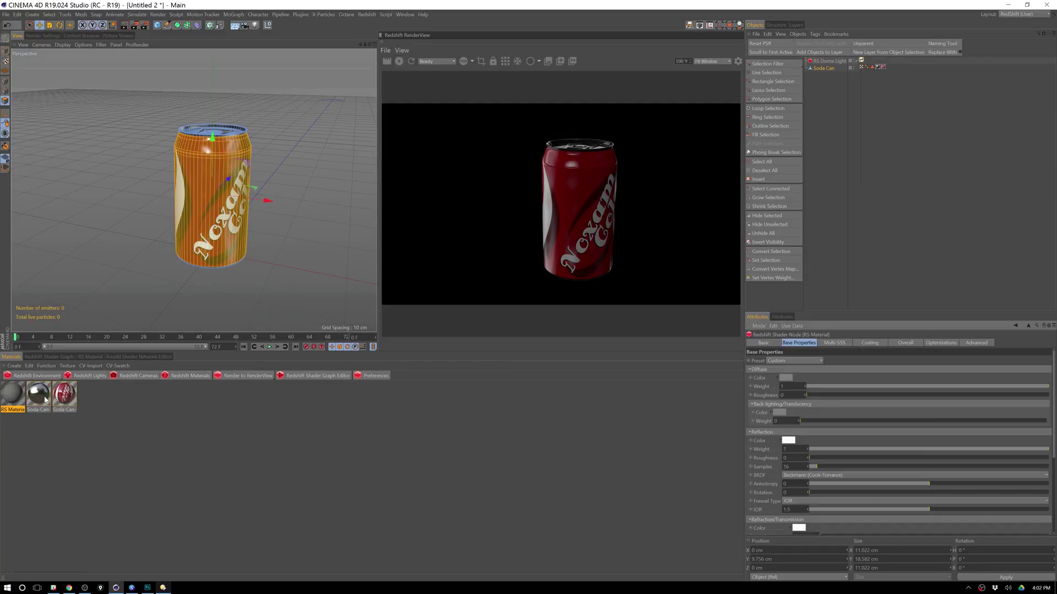
- Drop RS Material on the Soda Can, restrict it to polygon selection 1, and open its Shader Graph
drag(24, 400, 882, 68)
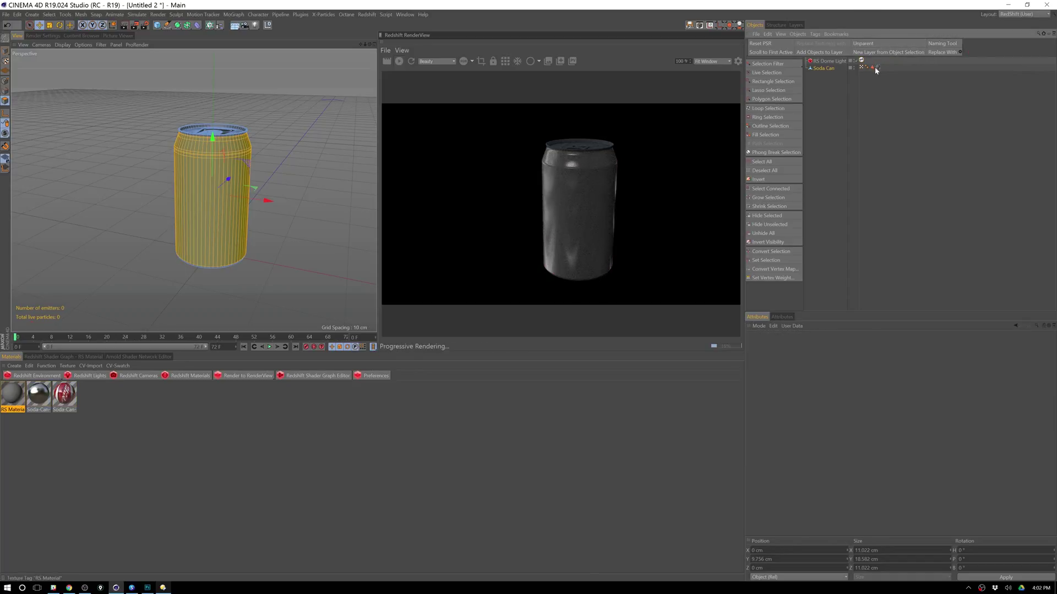
click(879, 68)
drag(872, 68, 802, 374)
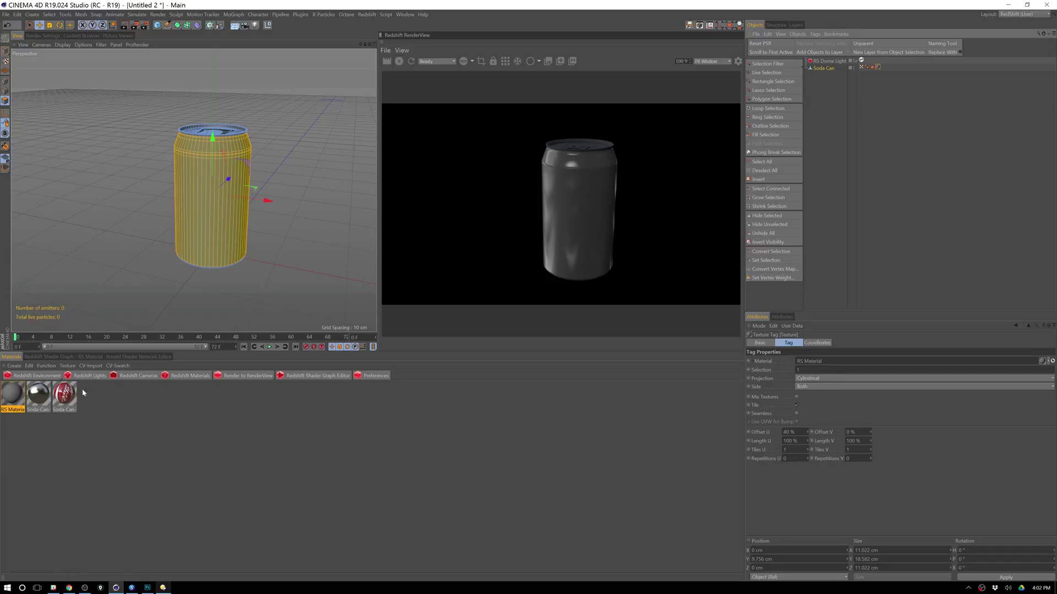
click(61, 357)
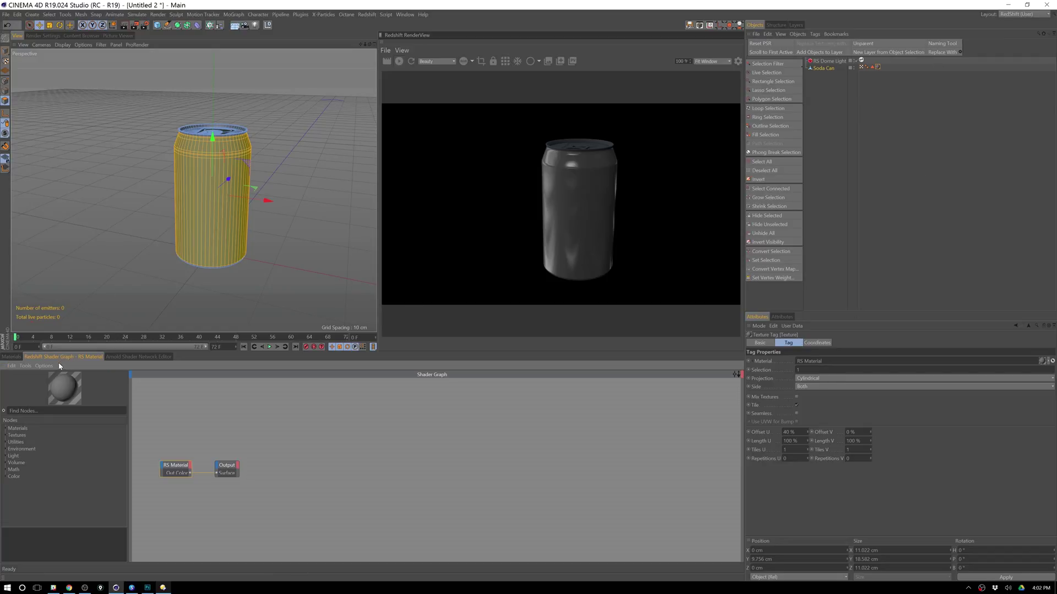
- Apply the Aluminium preset to the can's RS Material node
click(175, 468)
click(795, 361)
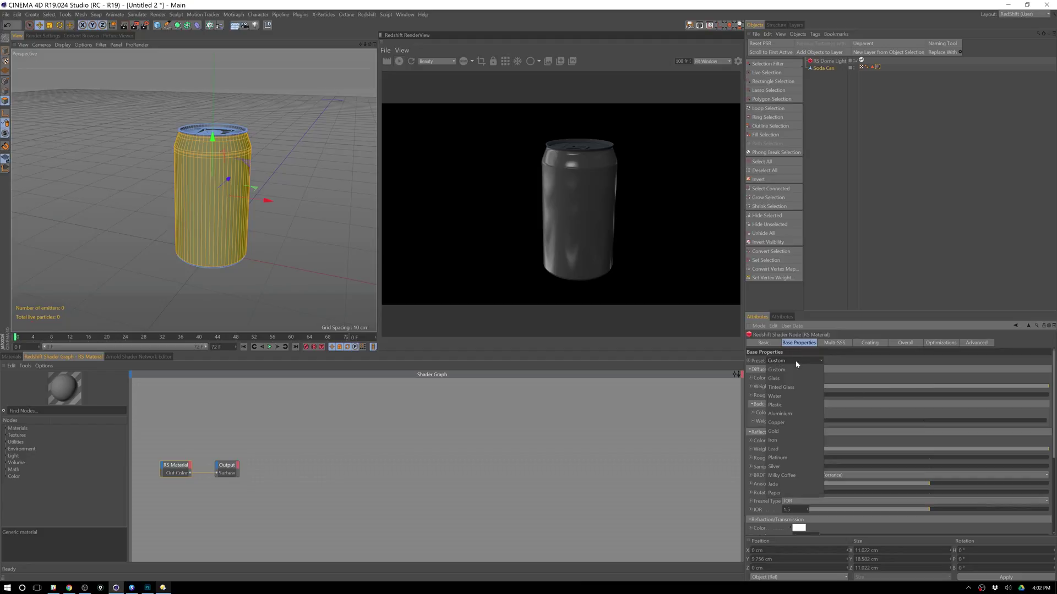
click(780, 414)
- Rearrange the RS Material and Output nodes, then search the node list for 'texture'
drag(315, 507, 365, 476)
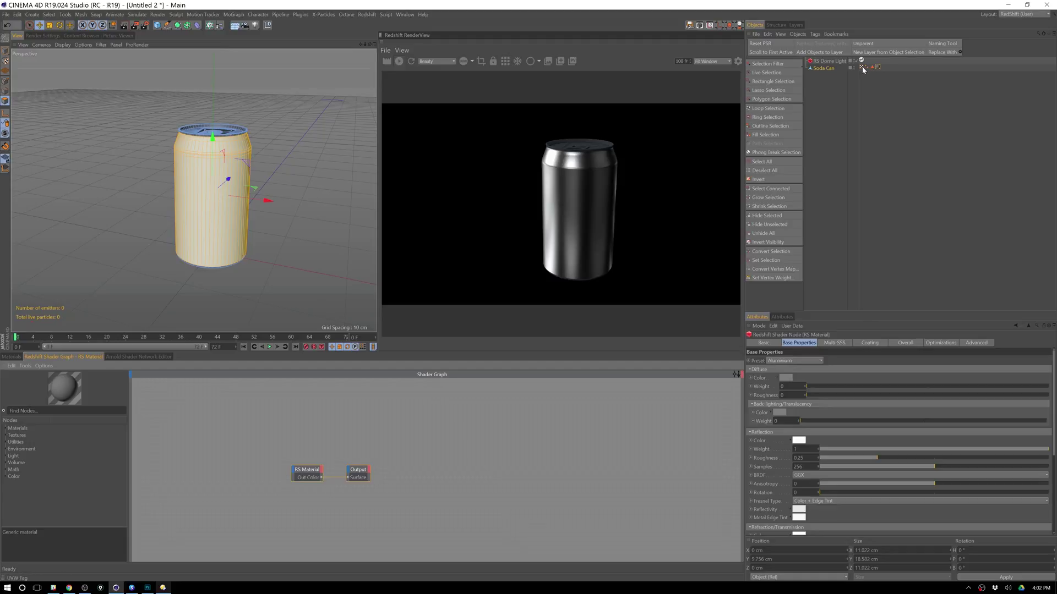
drag(877, 67, 874, 71)
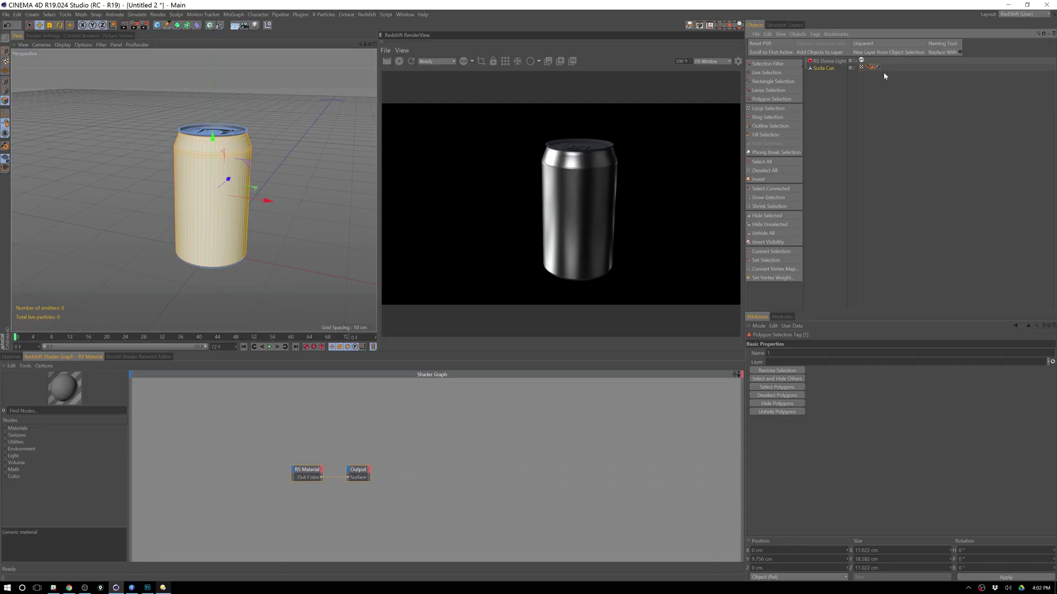
click(236, 464)
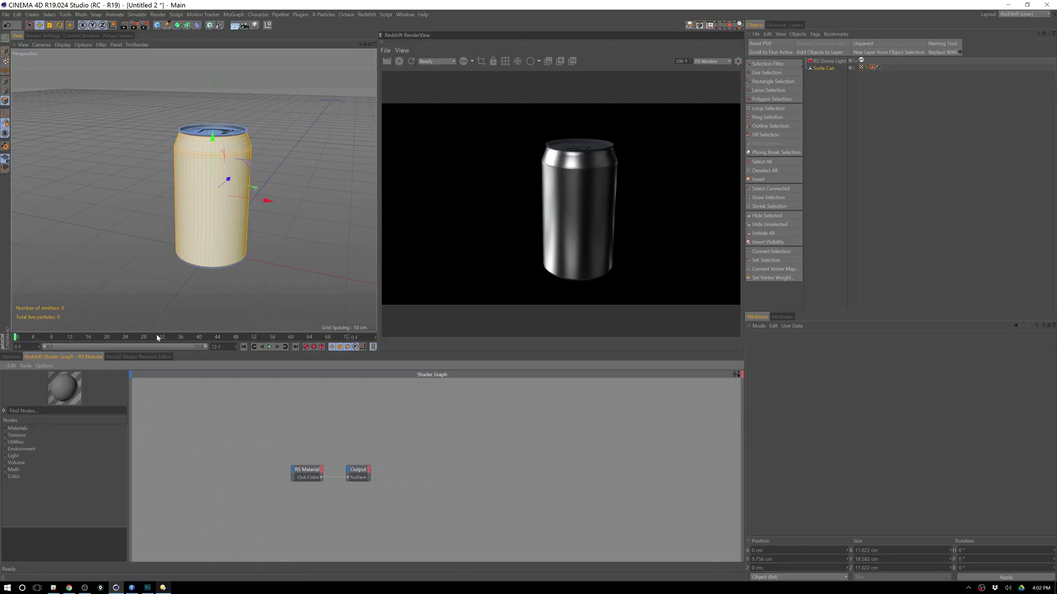
text(texture)
- Add an RS Texture node and paste the soda-illustration.tif path, trimming its prefix and folder
drag(20, 436, 225, 460)
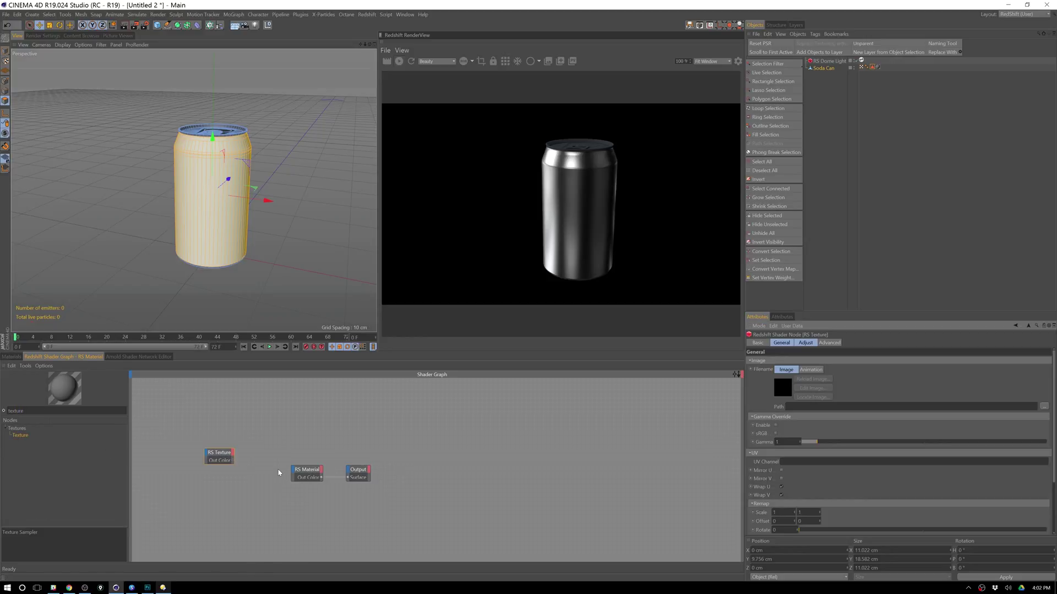
click(815, 406)
text(broadcast.lib4d/3D Objects/Packaging/tex/soda-illustration.tif)
click(622, 452)
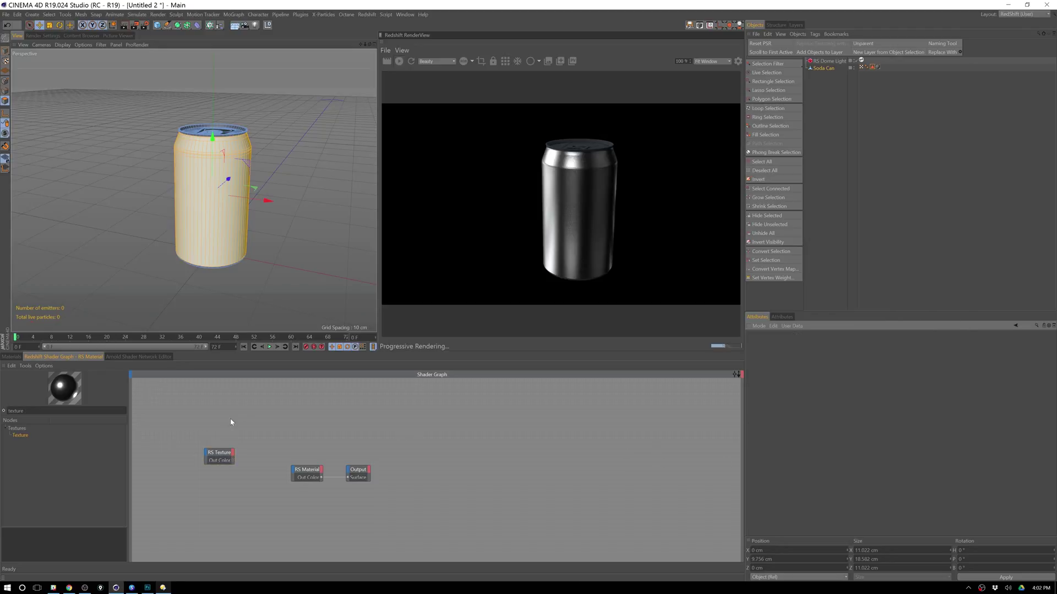
drag(230, 422, 187, 501)
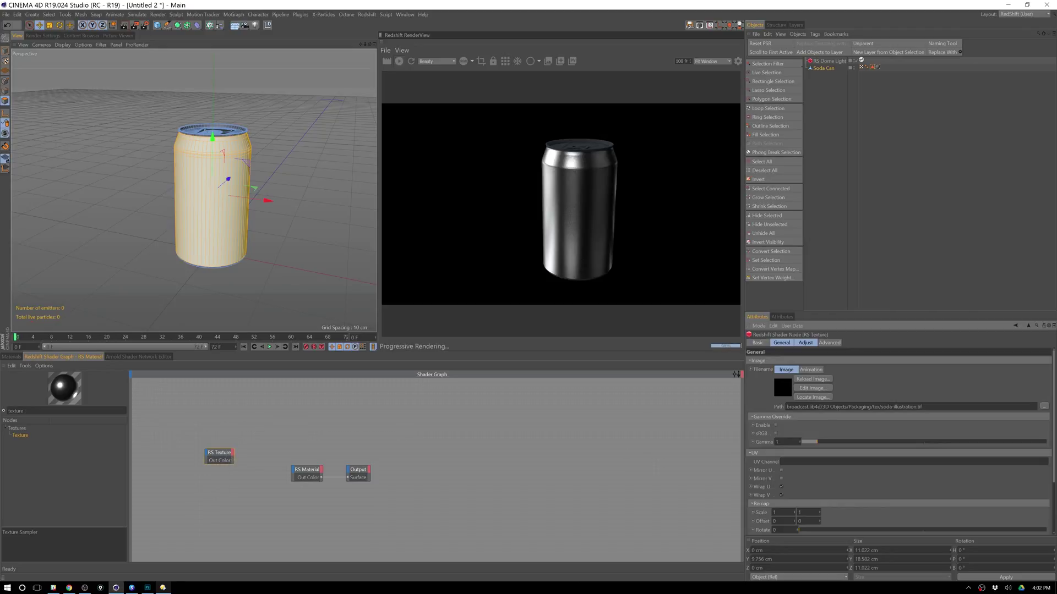
drag(824, 407, 786, 407)
key(BackSpace)
drag(793, 407, 834, 406)
key(BackSpace)
click(735, 460)
drag(219, 427, 231, 485)
- Check the label texture's full file path in the Soda-Can label material
click(12, 357)
double_click(70, 404)
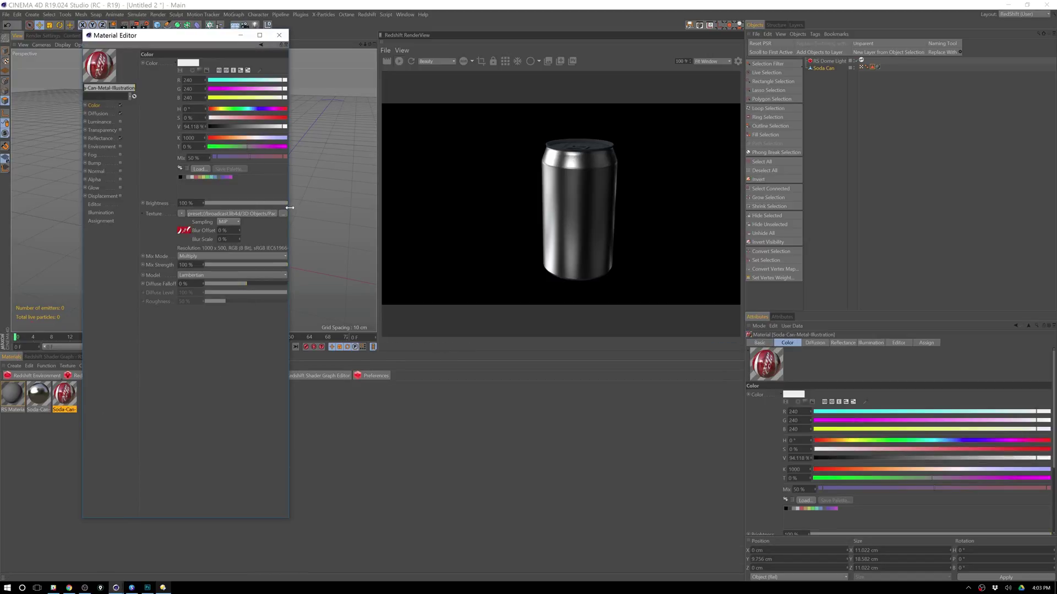
drag(293, 213, 401, 215)
click(314, 215)
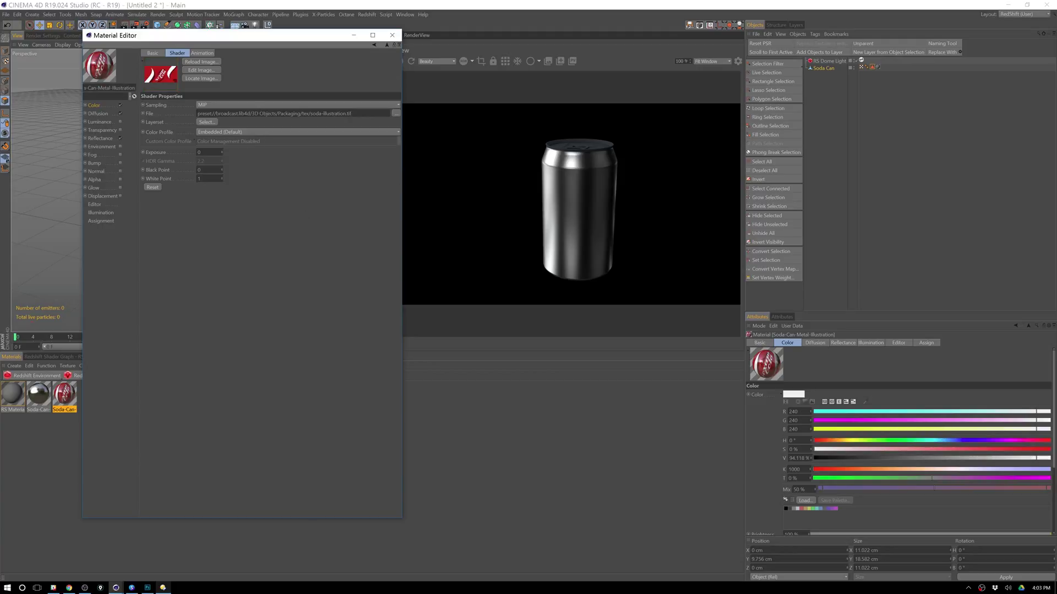
click(274, 113)
click(30, 469)
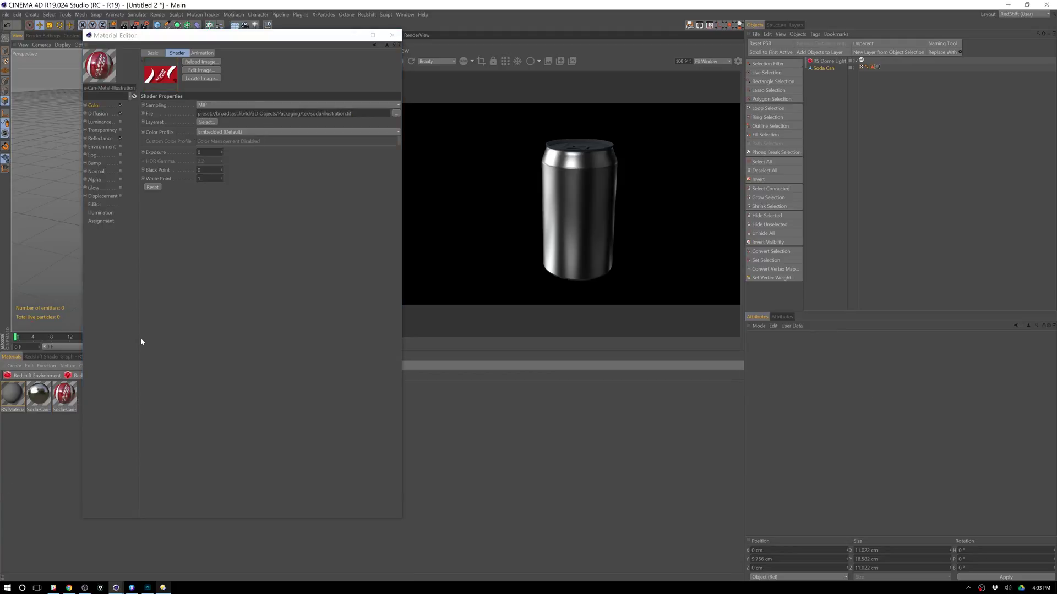
click(62, 435)
click(49, 396)
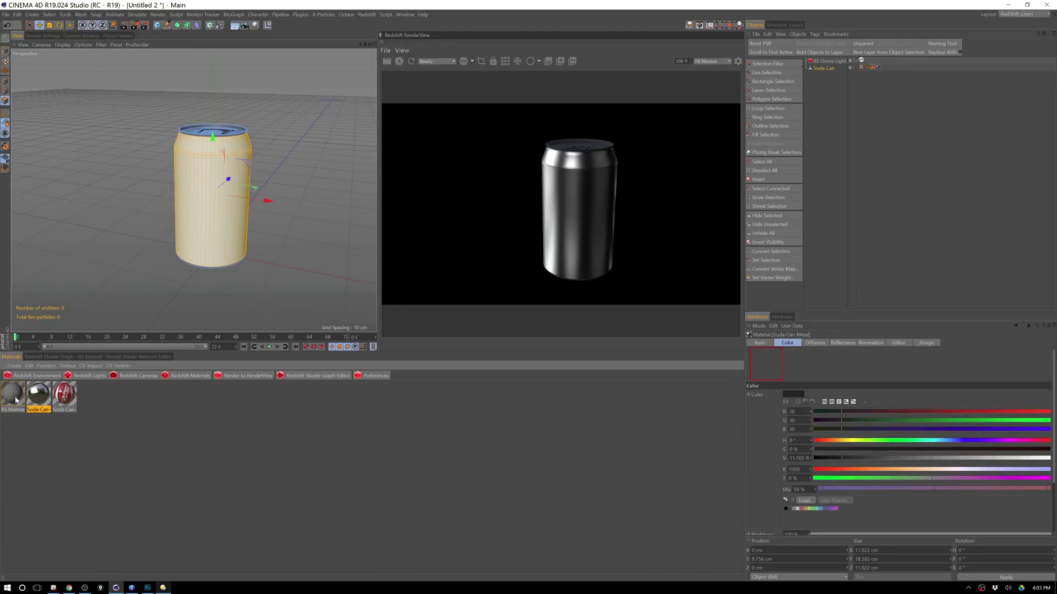
double_click(13, 393)
click(392, 35)
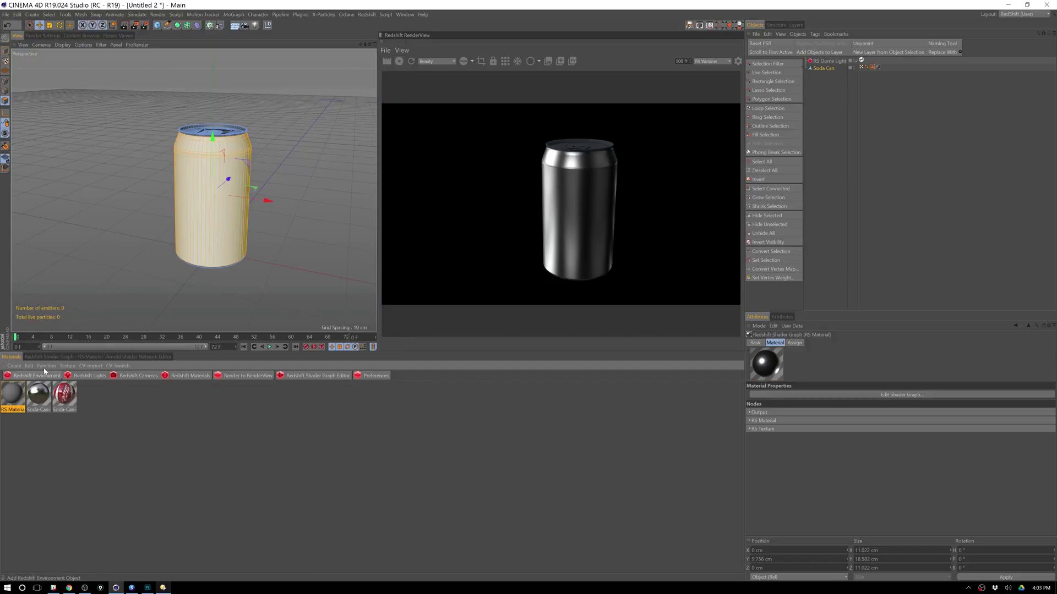
- Wire the RS Texture's Out Color into the RS Material's Diffuse Color
click(61, 356)
drag(189, 424, 250, 491)
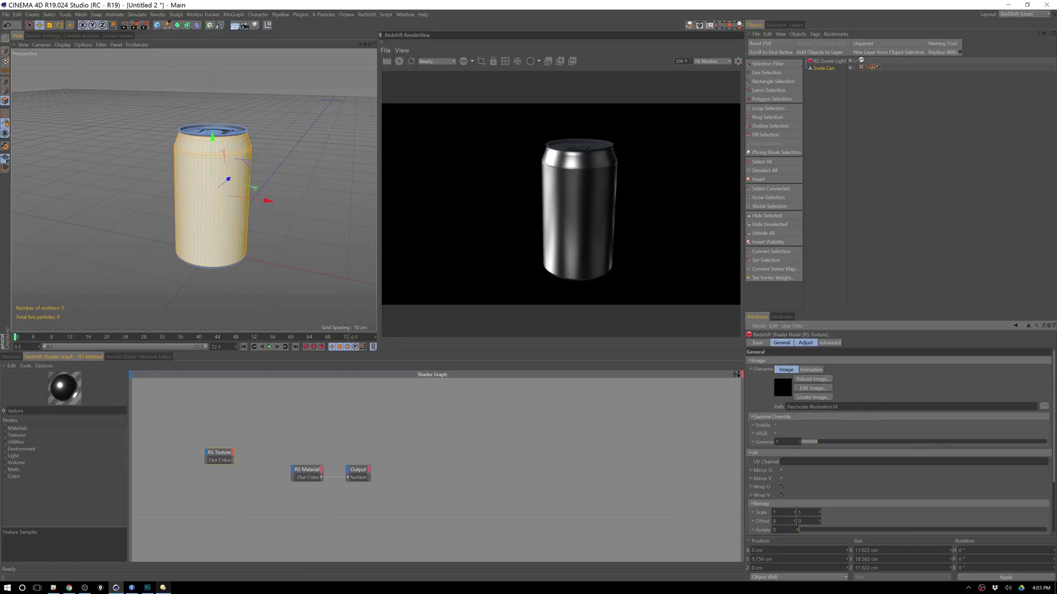
click(292, 460)
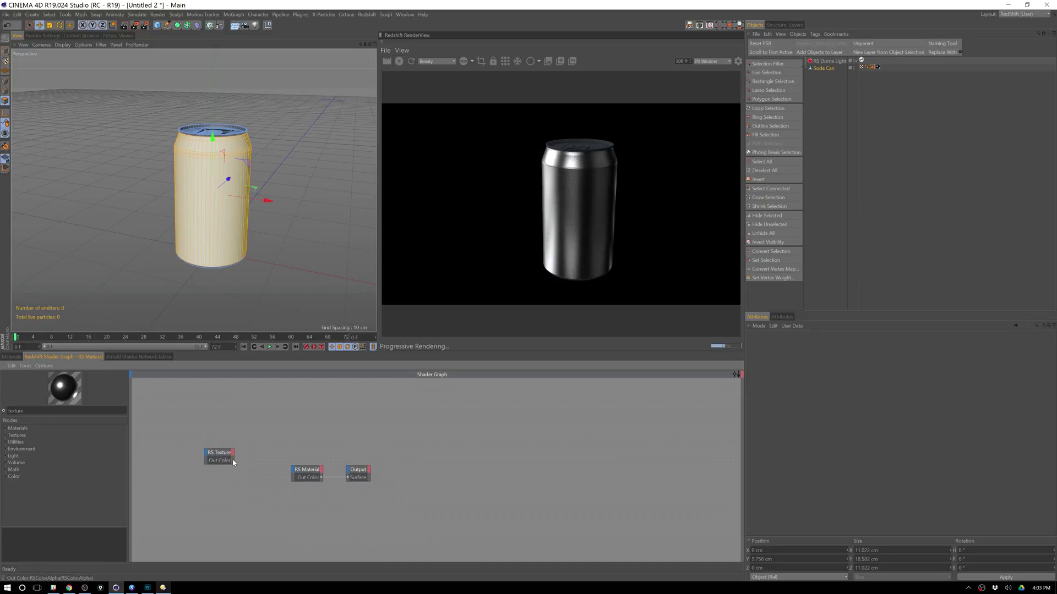
click(294, 473)
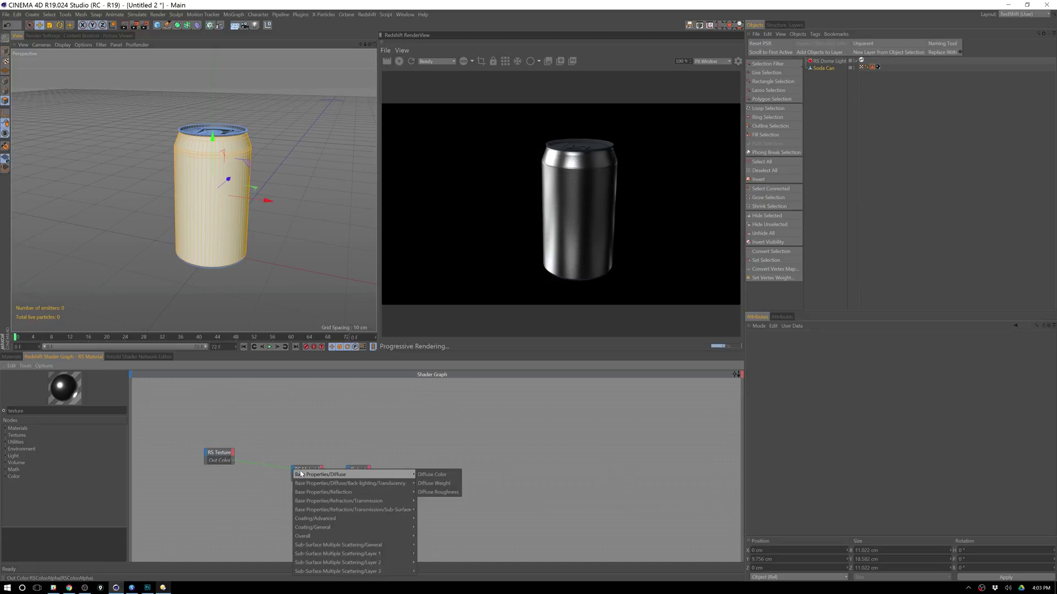
click(434, 474)
drag(223, 456, 260, 472)
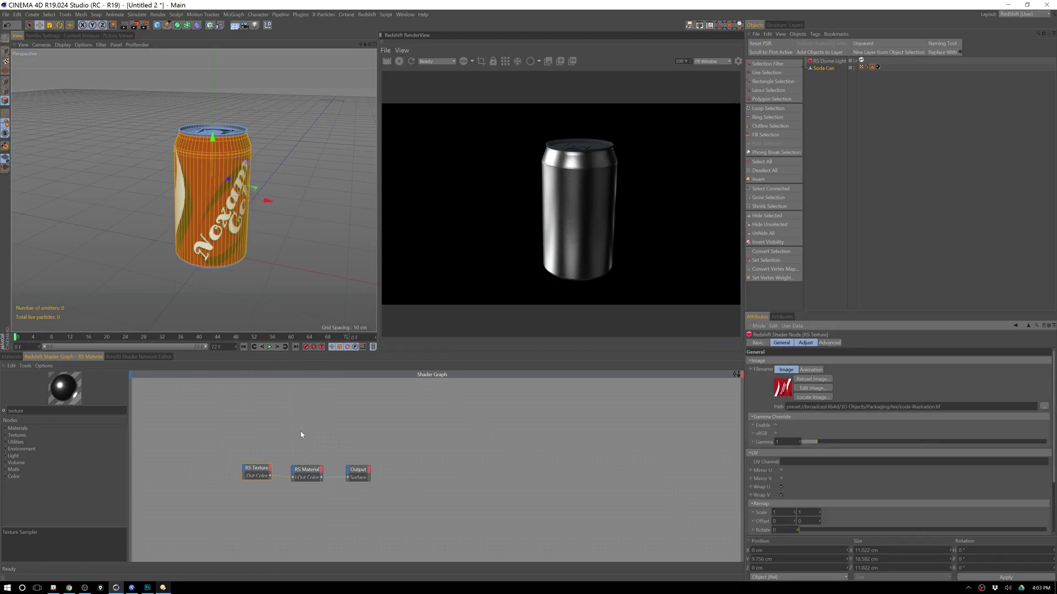
- Raise the aluminum RS Material's Diffuse Weight to 1
click(307, 471)
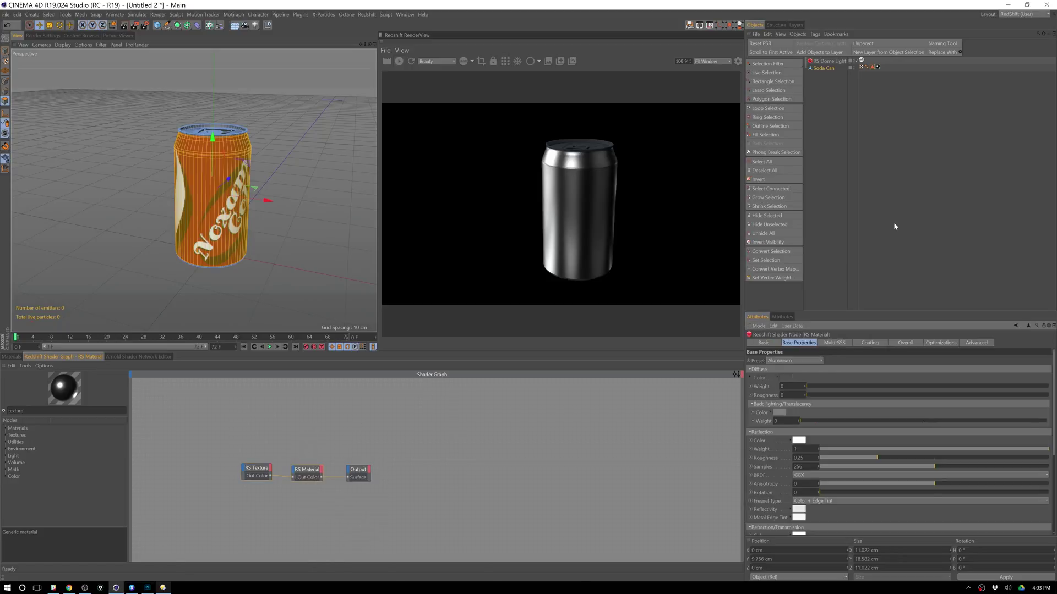
drag(863, 388, 1048, 387)
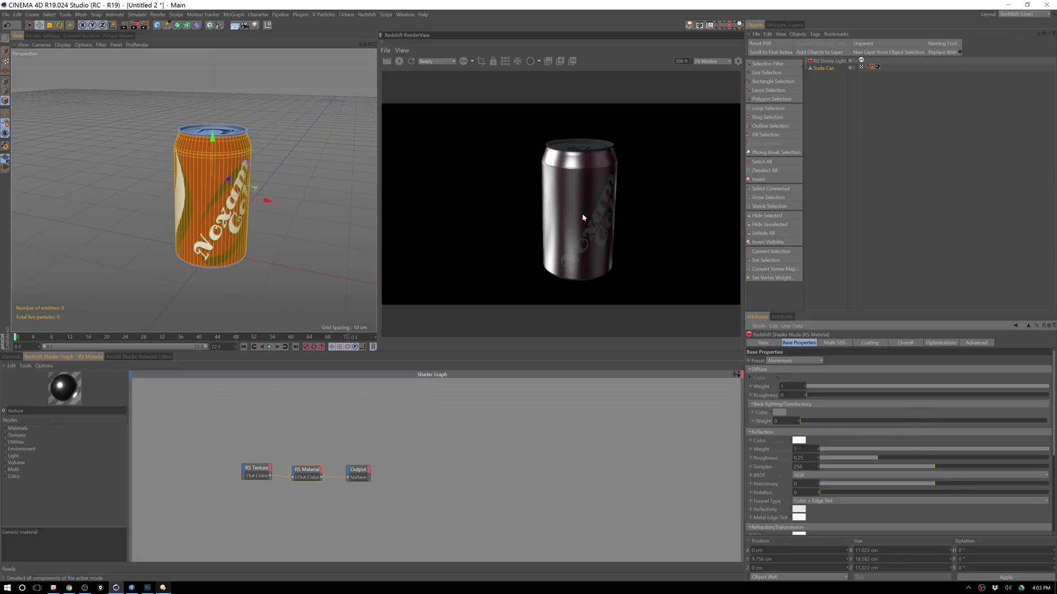
alt+drag(333, 193, 272, 165)
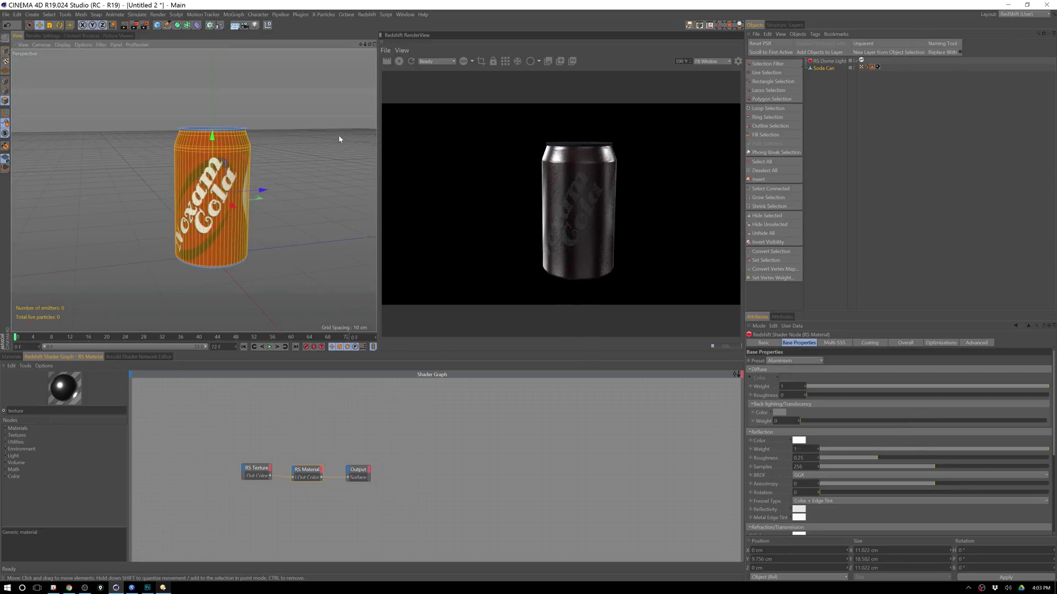
alt+drag(342, 136, 398, 93)
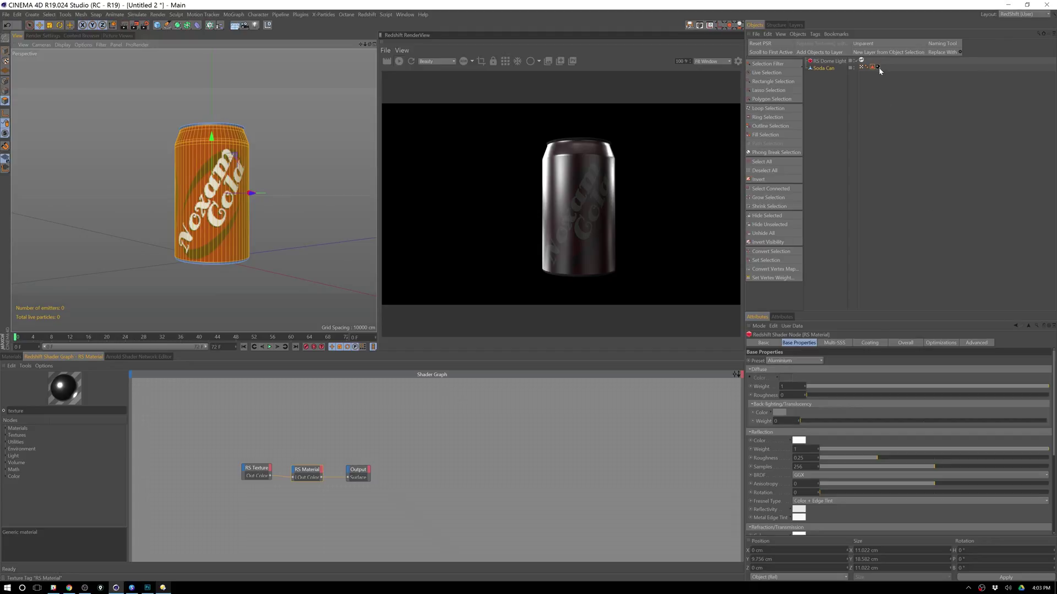
- Move the RS Texture node left and delete its wire to the RS Material
click(263, 473)
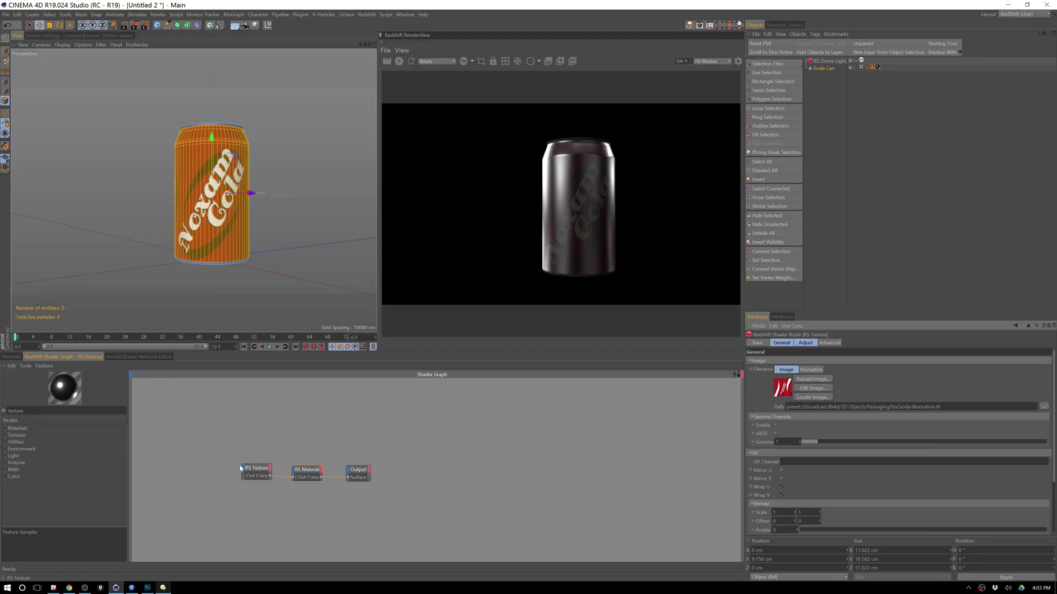
drag(253, 463, 204, 468)
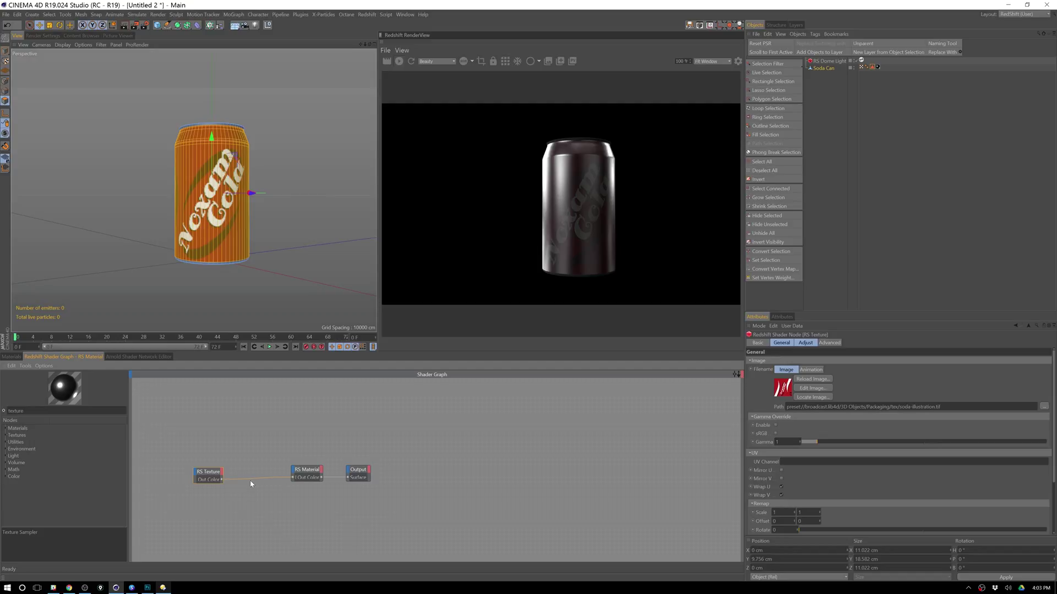
click(256, 484)
click(260, 490)
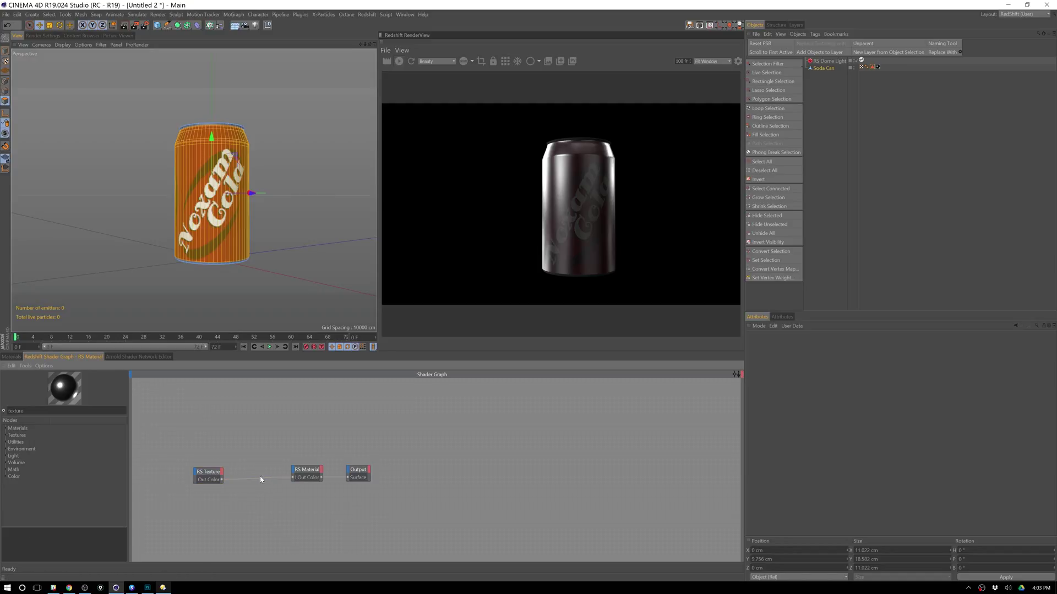
click(260, 478)
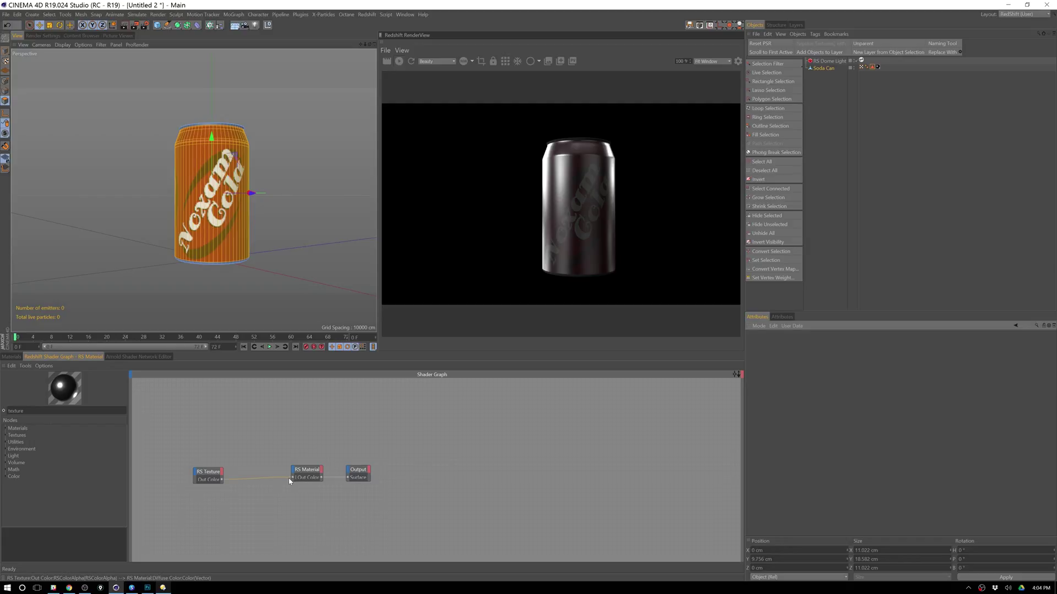
key(Delete)
drag(308, 472, 265, 465)
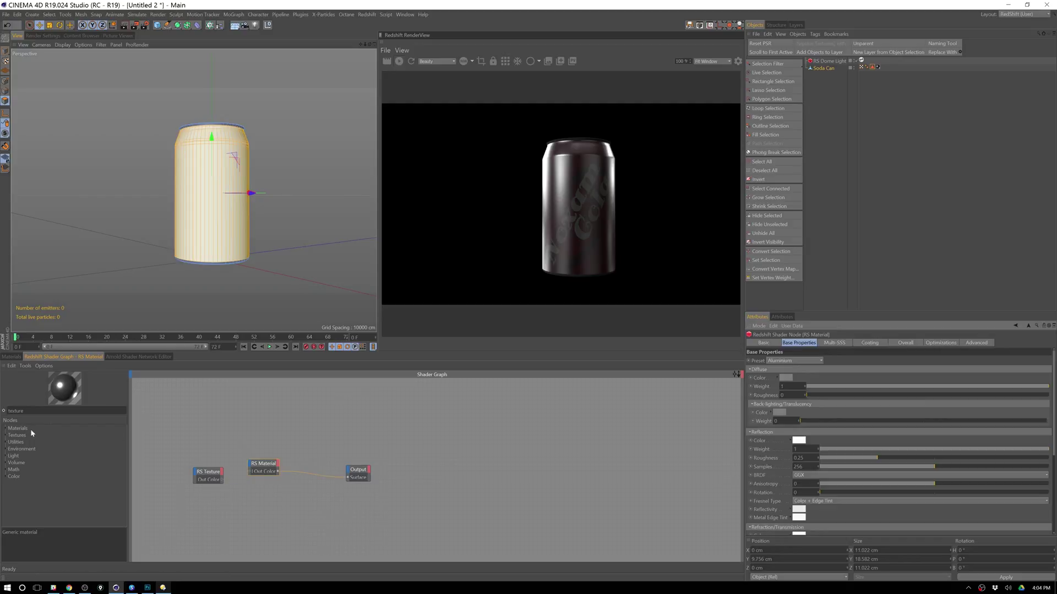
- Insert an RS Material Blender between the aluminum material and Output, plus a second RS Material
double_click(16, 411)
text(blend)
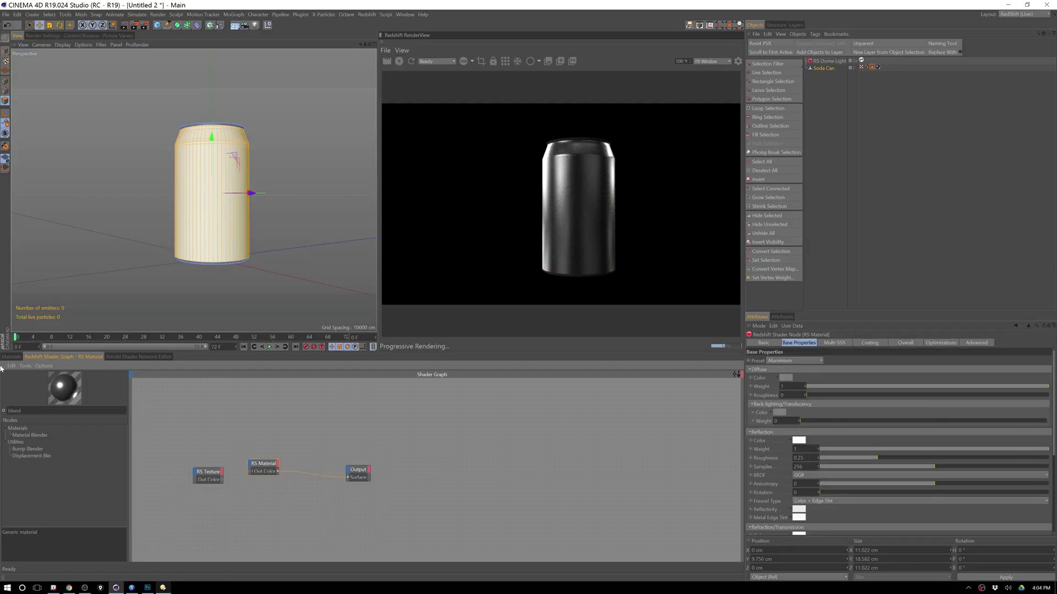
drag(40, 439, 296, 479)
click(342, 479)
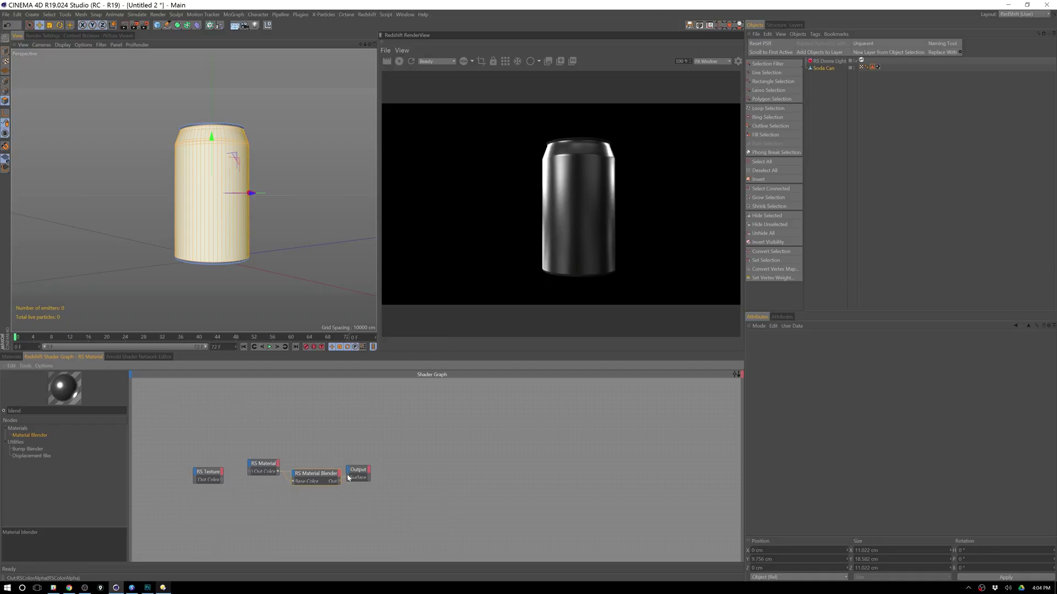
drag(347, 478, 348, 478)
ctrl+drag(266, 465, 258, 491)
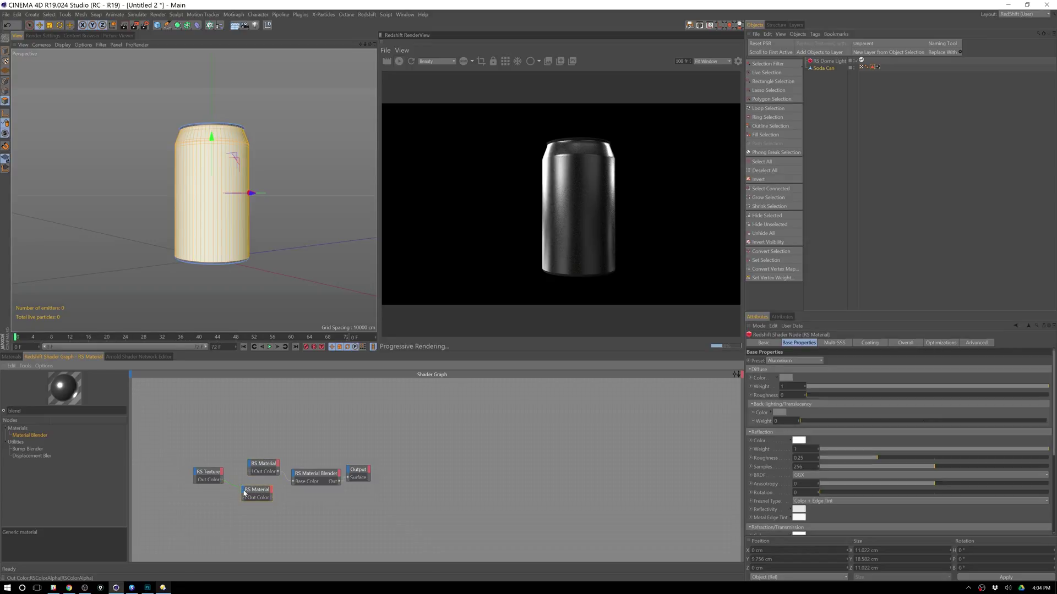
right_click(243, 494)
- Feed the label texture into the lower RS Material and give it the Paper preset
click(235, 500)
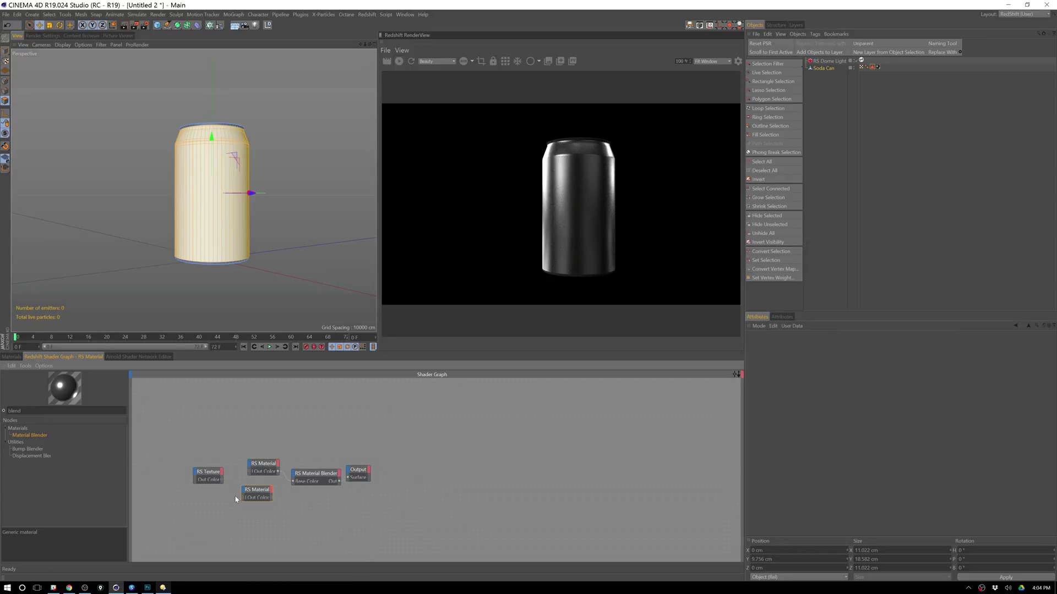
drag(221, 482, 242, 500)
click(256, 490)
click(809, 361)
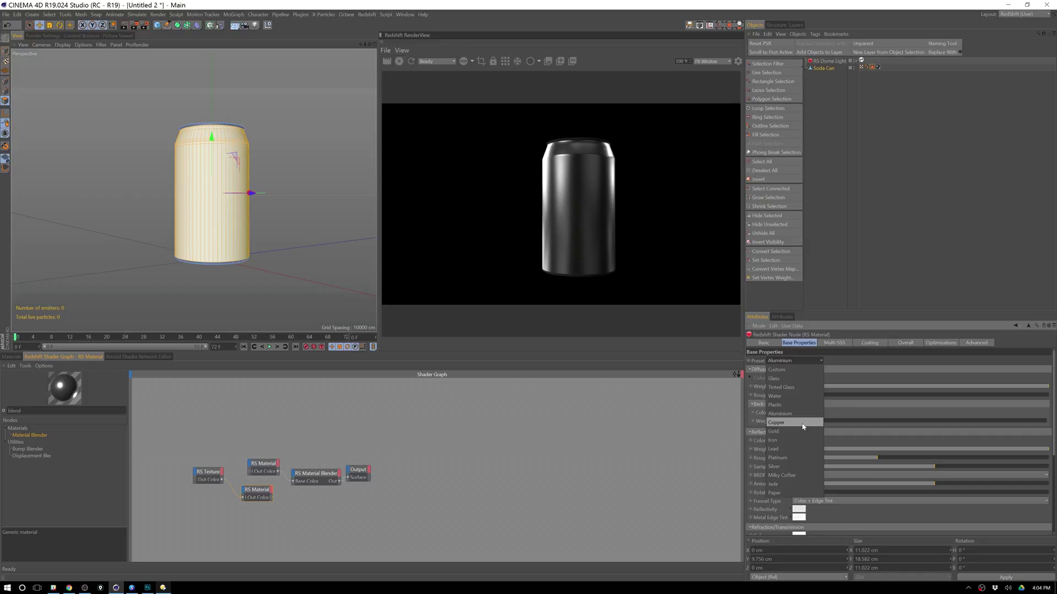
click(798, 492)
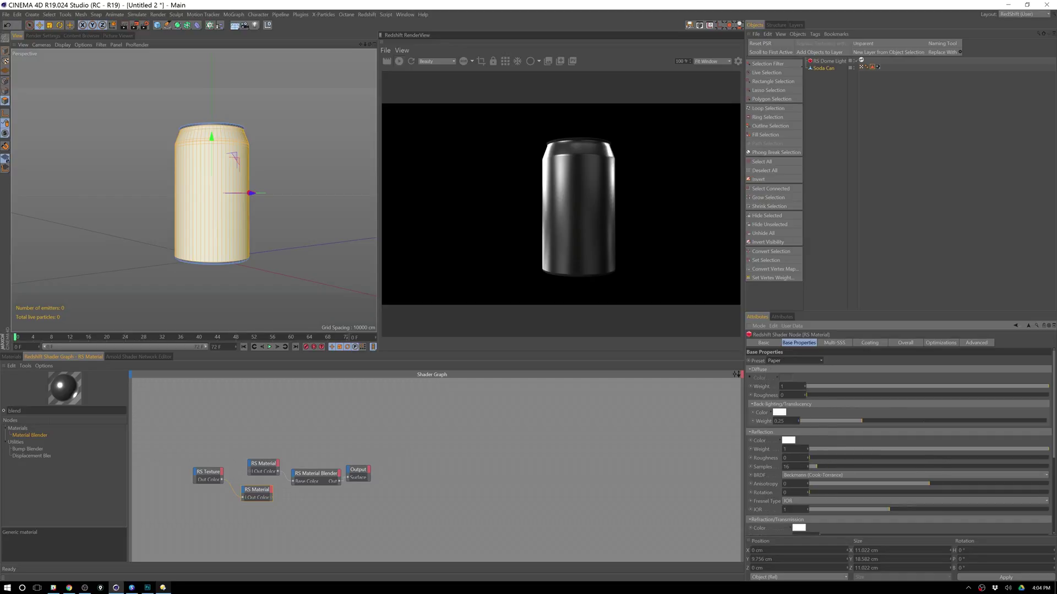
- Connect the Paper material to the blender's Layer Color 1
click(275, 502)
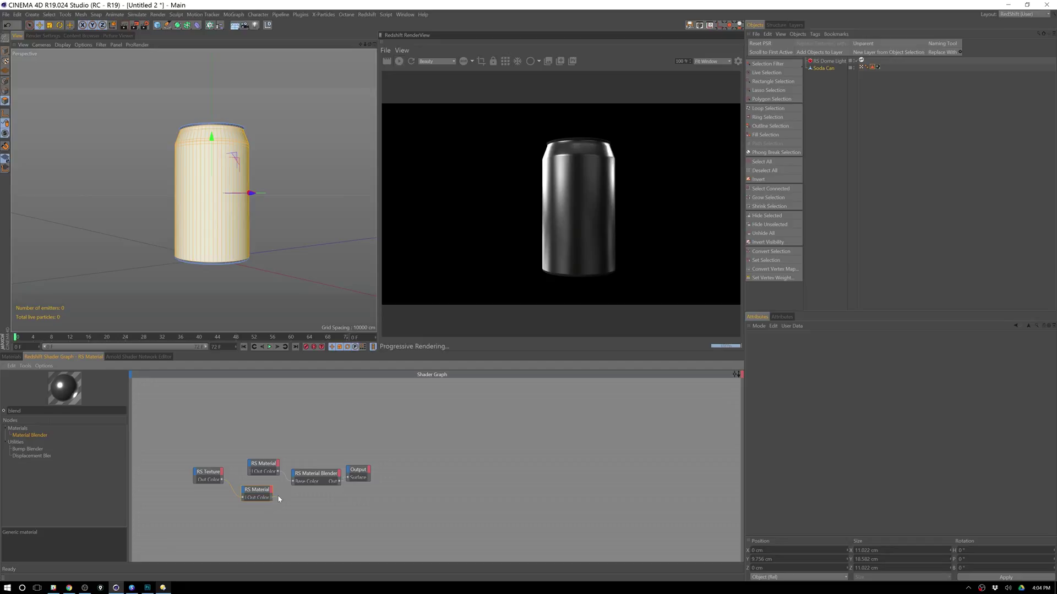
drag(294, 478, 295, 479)
mouse_move(311, 491)
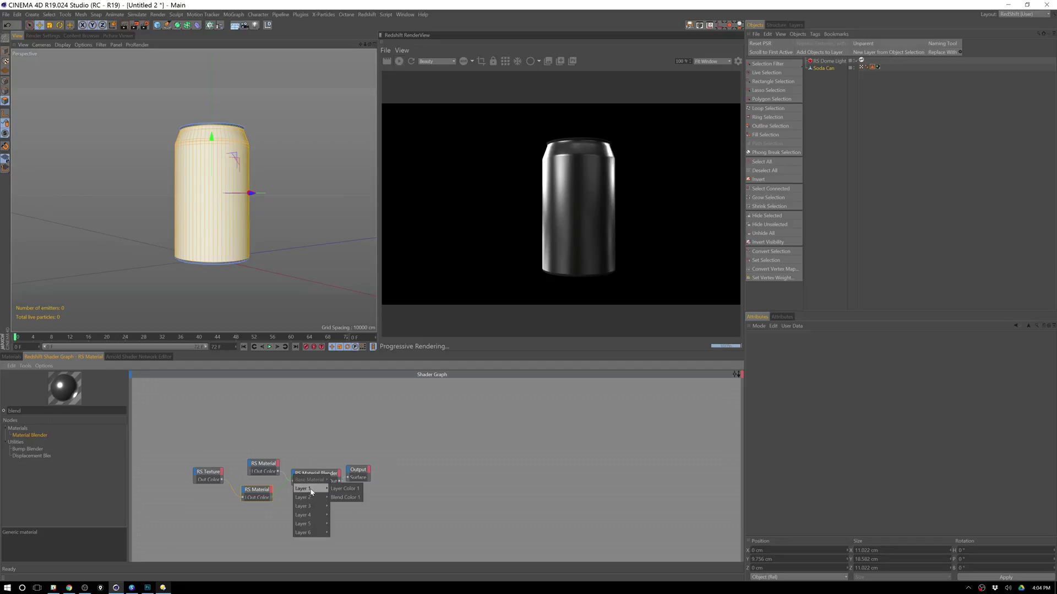
click(354, 494)
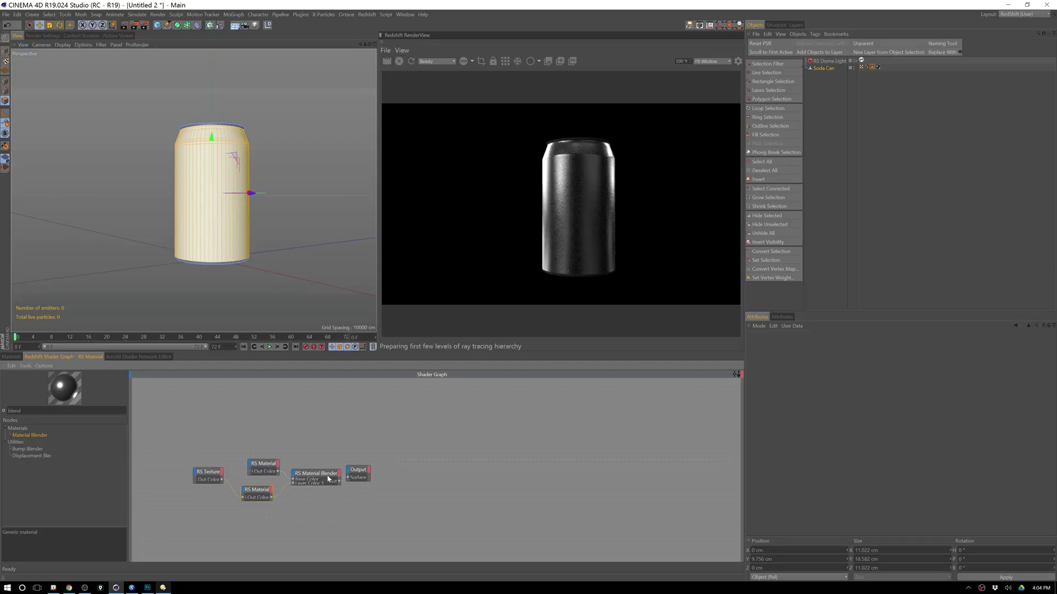
- Set the Material Blender's Layer 1 to Additive
drag(313, 537, 318, 460)
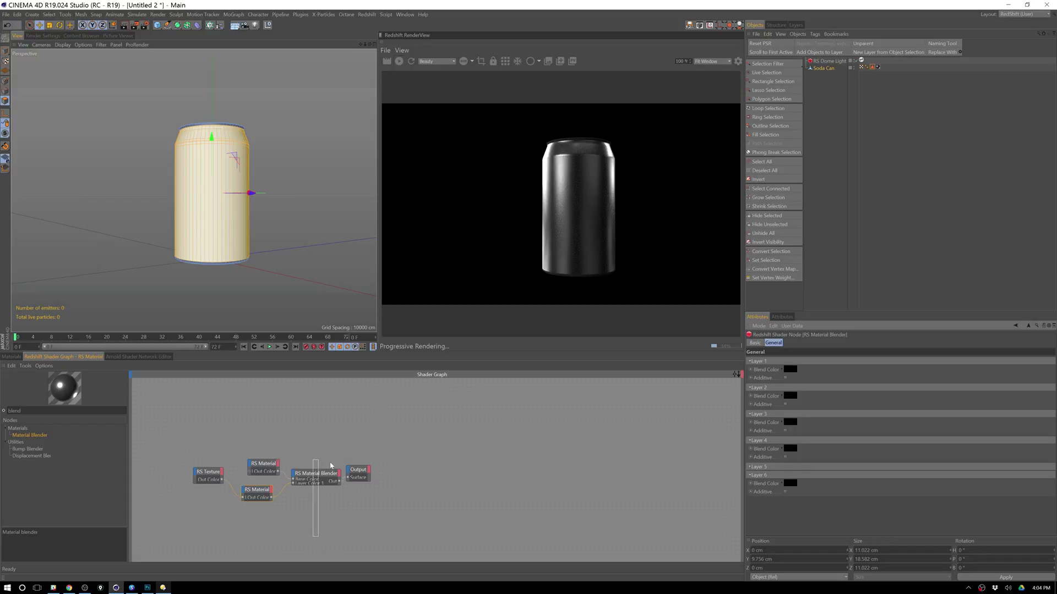
click(791, 396)
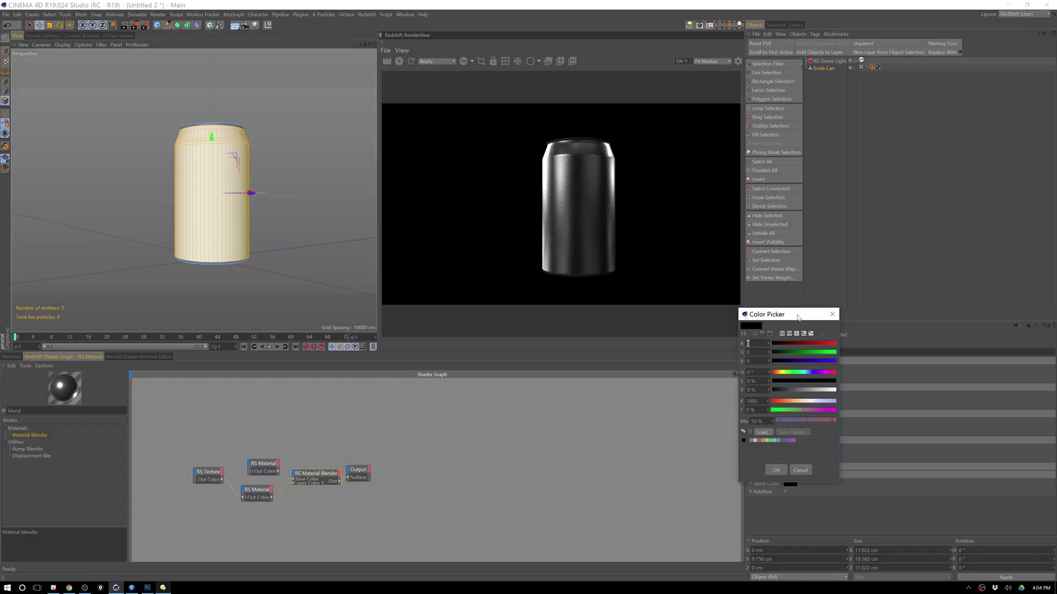
drag(798, 318, 666, 308)
click(701, 305)
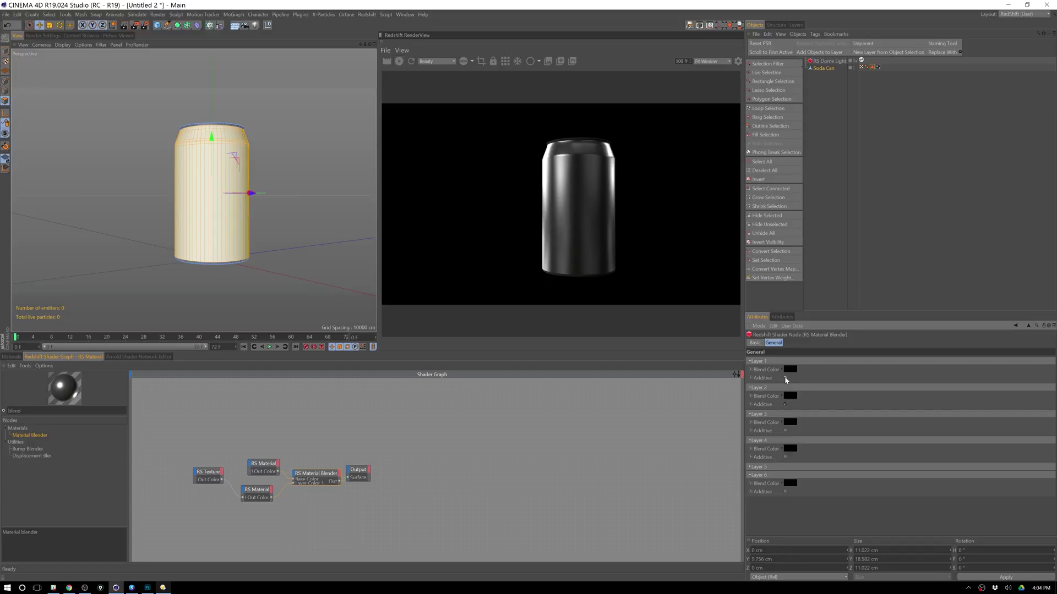
click(785, 378)
click(790, 370)
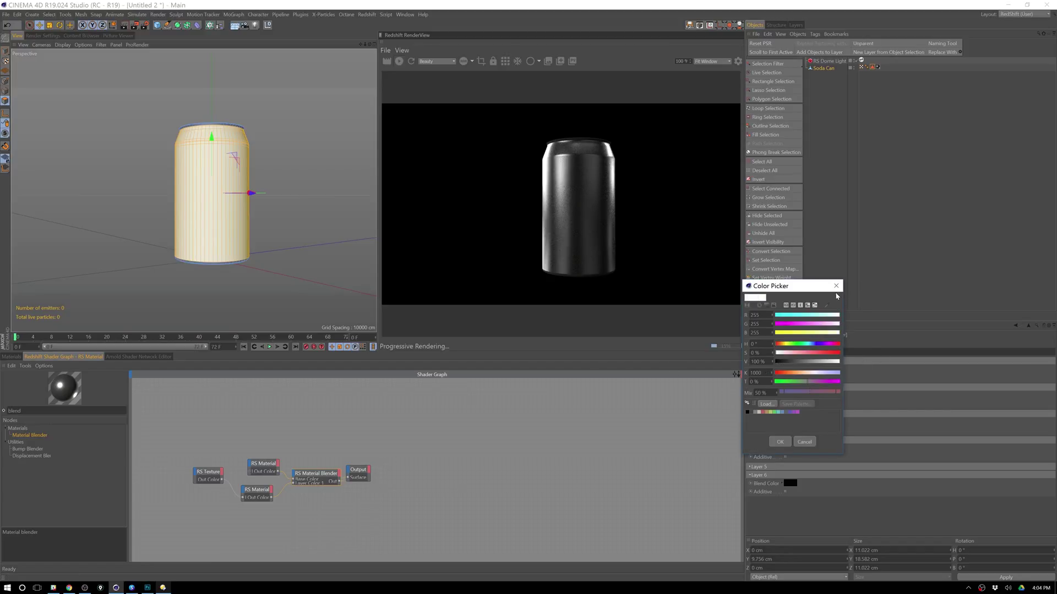
click(835, 285)
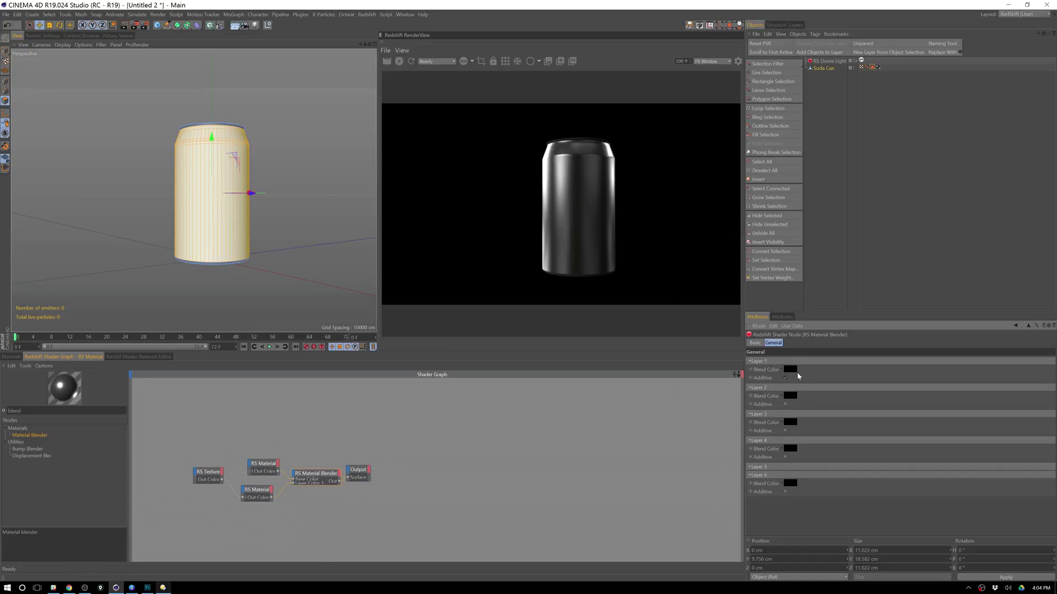
- Set the Material Blender's Layer 1 blend colour to white (V 100%)
click(208, 473)
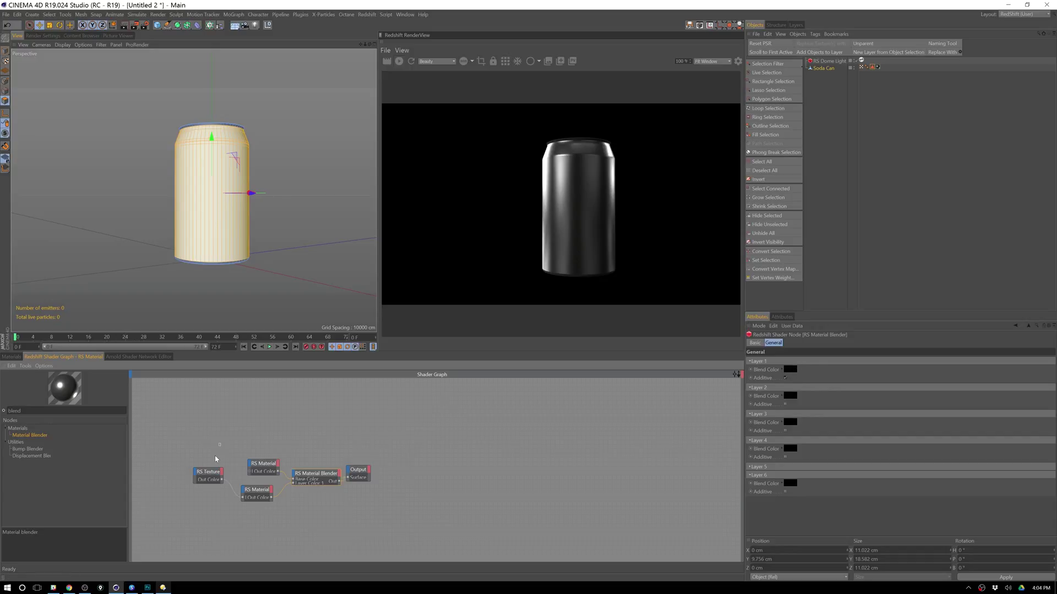
drag(248, 489, 249, 490)
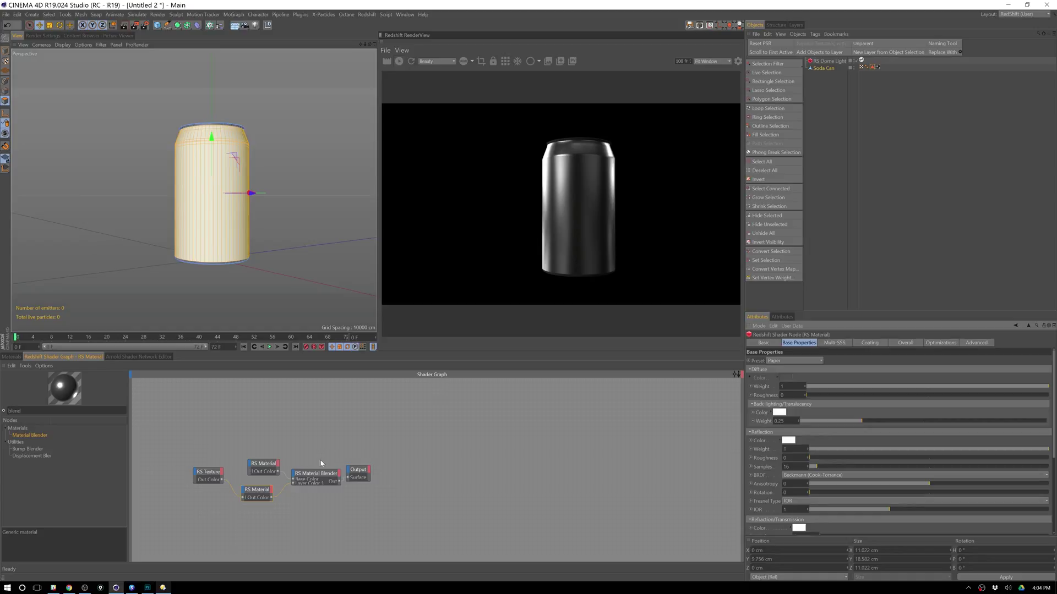
click(316, 474)
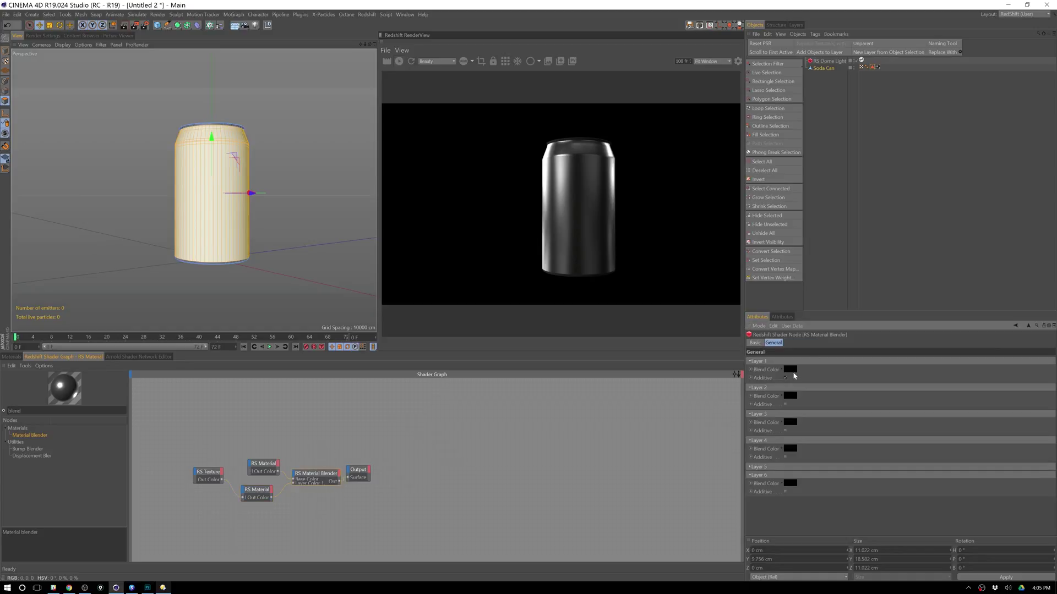
click(795, 370)
drag(801, 361, 839, 361)
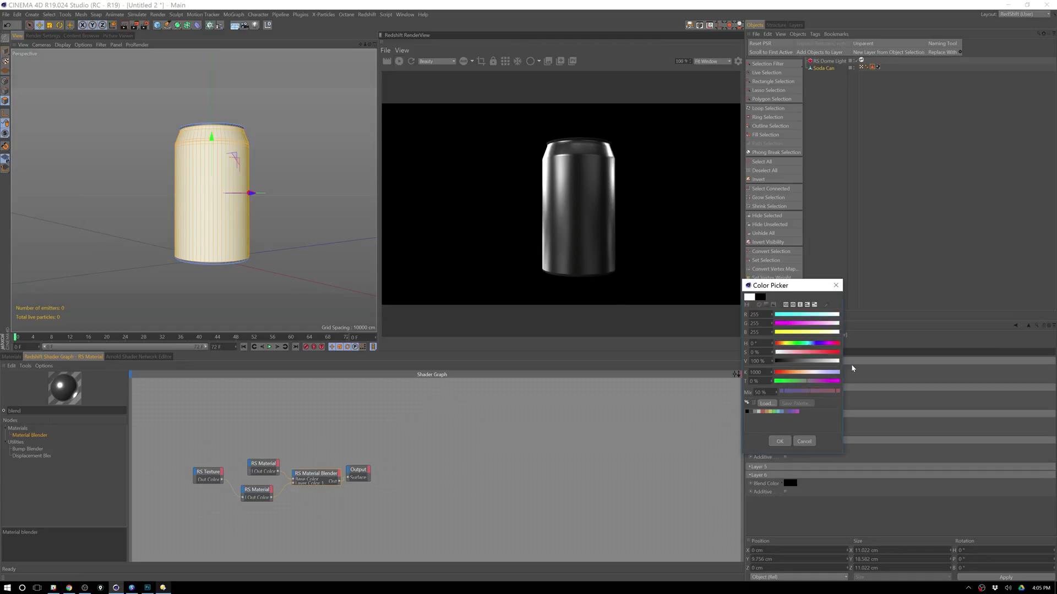
click(780, 442)
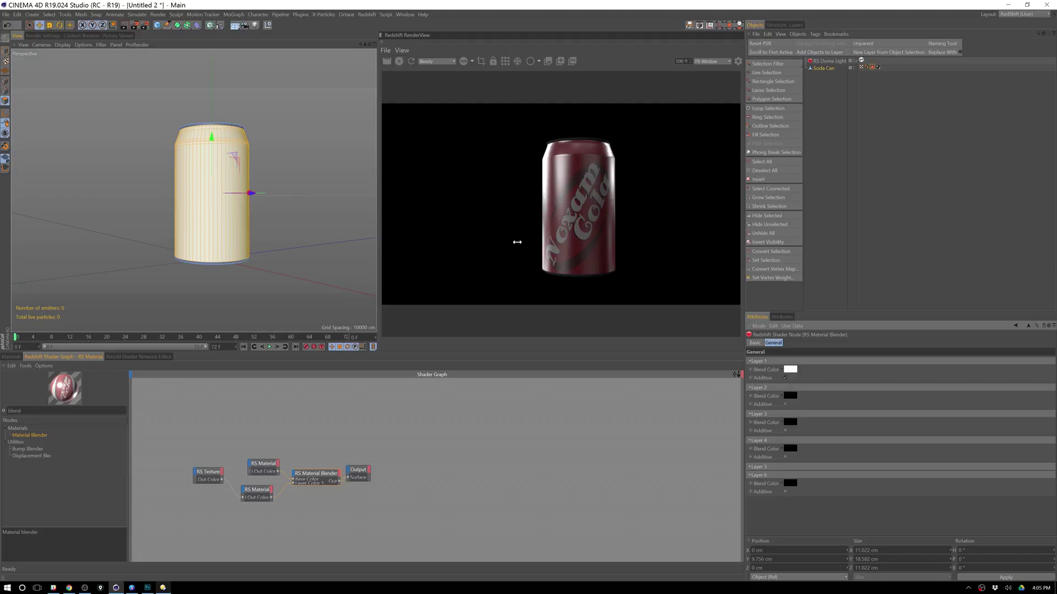
mouse_move(292, 167)
alt+mouse_down()
mouse_move(308, 197)
mouse_move(306, 177)
alt+mouse_up()
- Switch the aluminum reflection BRDF to Ashikhmin-Shirley with roughness 0.26 and weight 0.363
drag(274, 471, 263, 463)
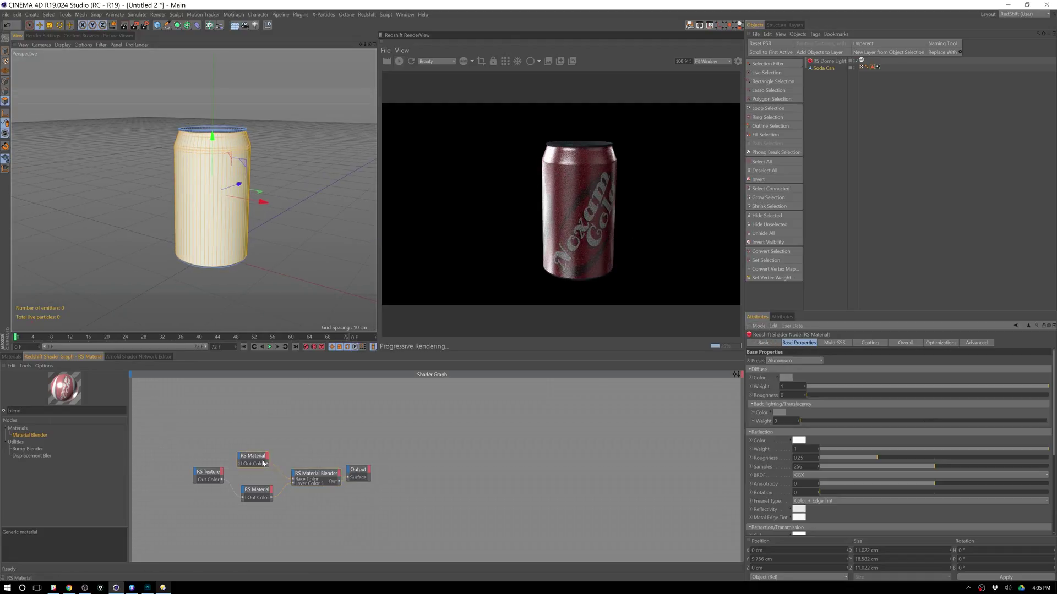
click(847, 475)
click(848, 492)
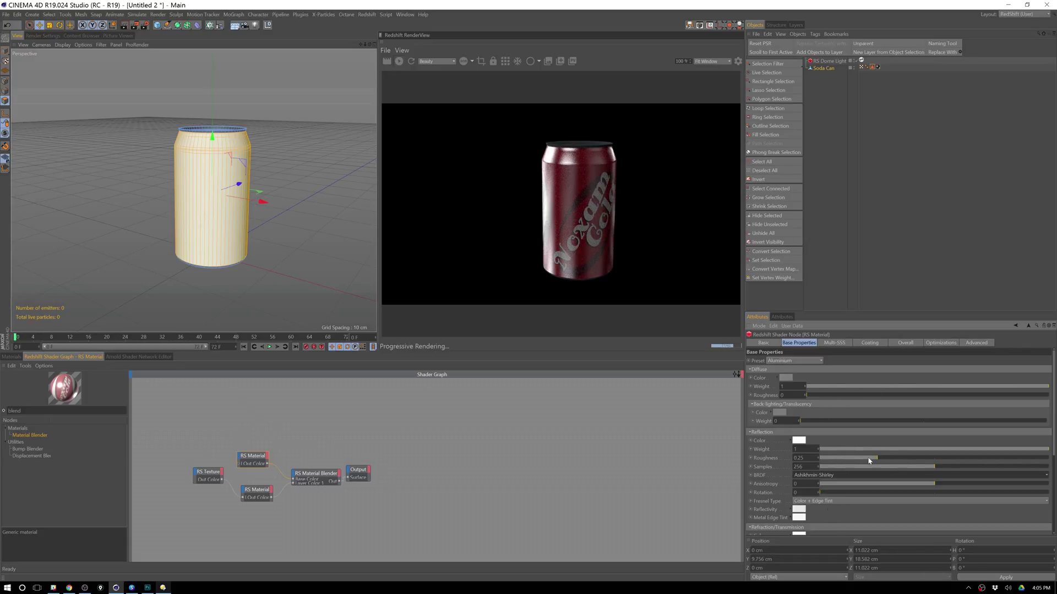
click(950, 458)
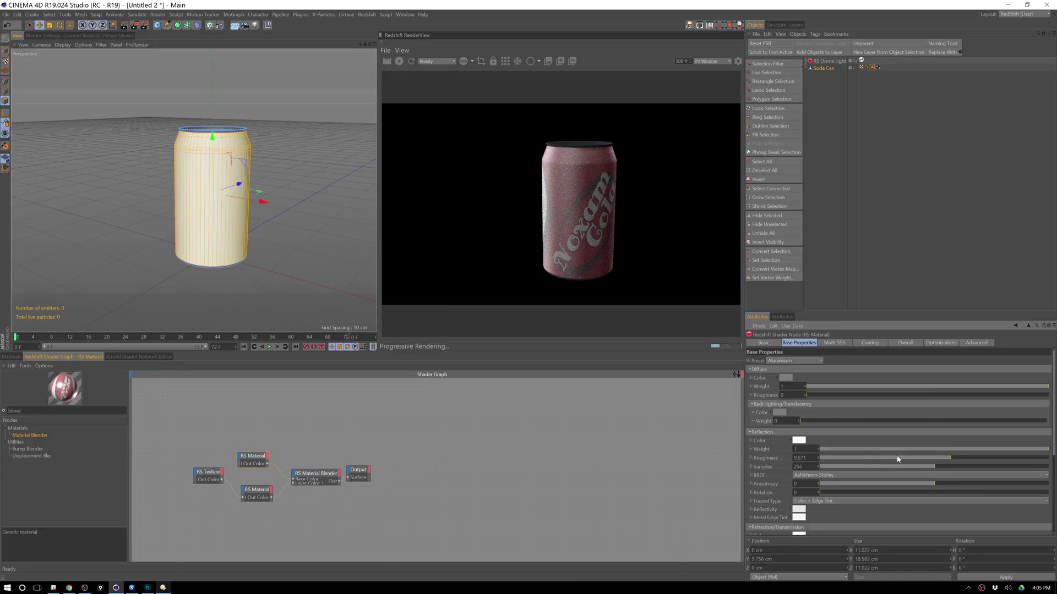
click(831, 458)
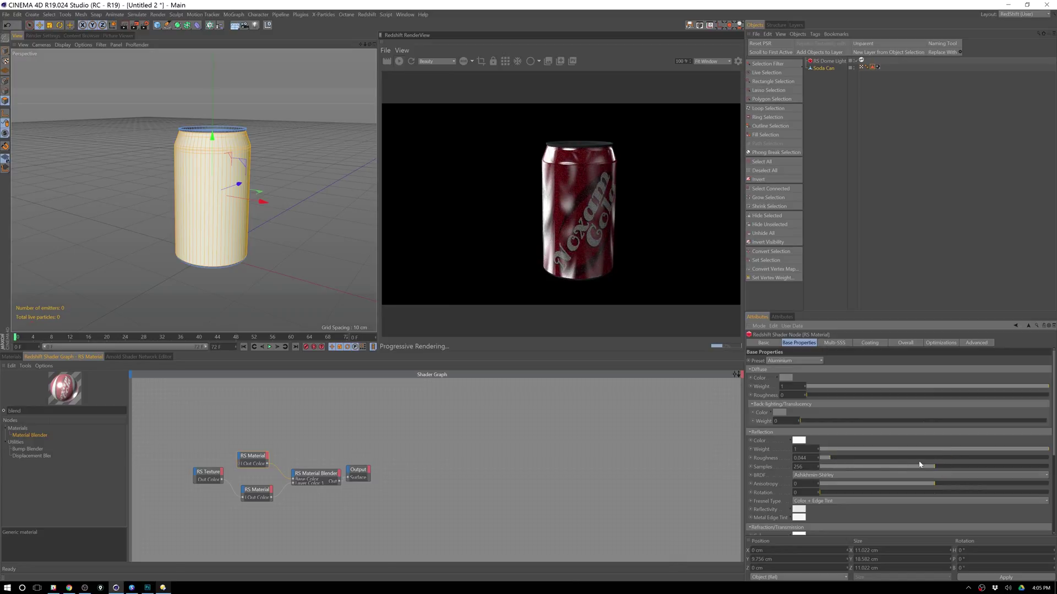
click(879, 457)
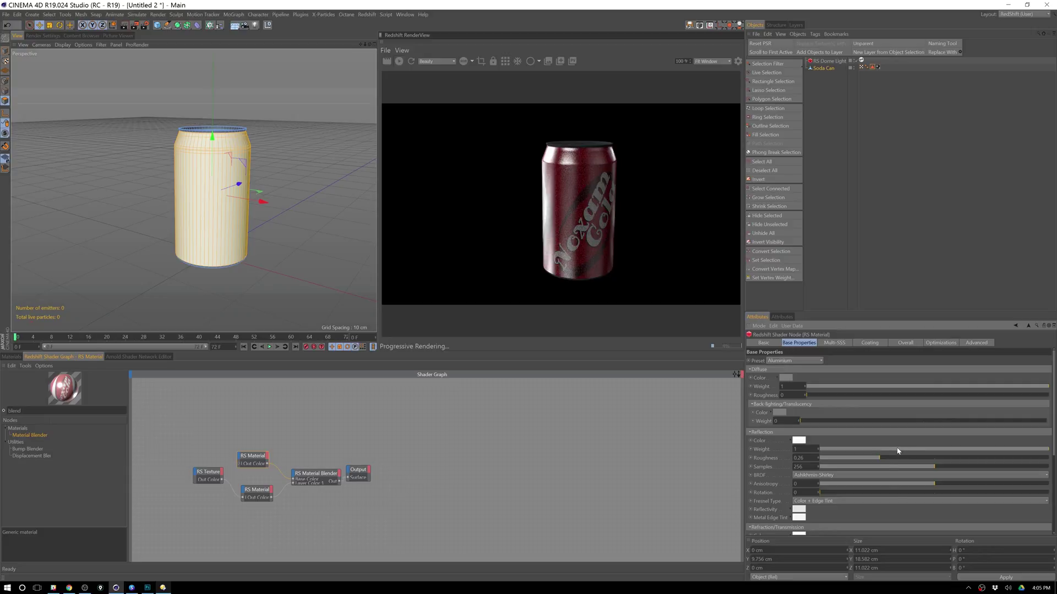
click(913, 449)
drag(914, 449, 902, 449)
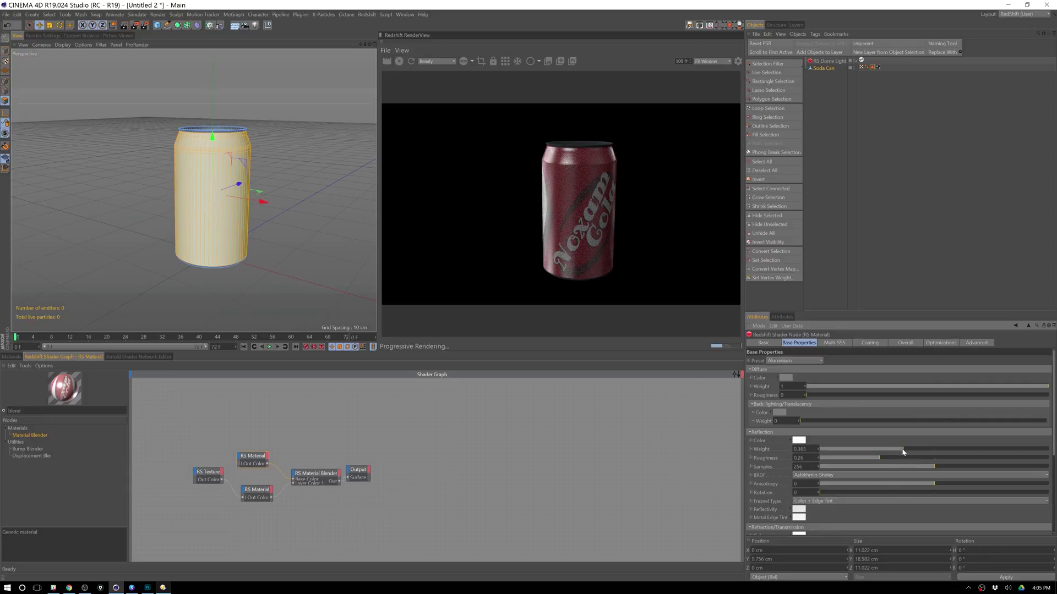
- Tint the aluminum material's reflection colour light pink
click(785, 414)
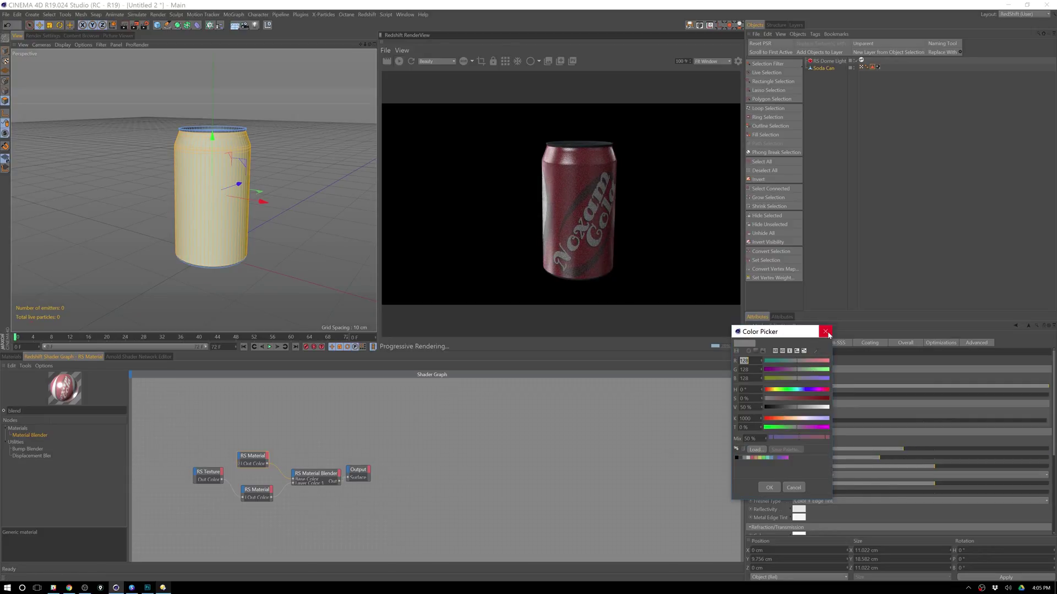
click(825, 332)
click(799, 441)
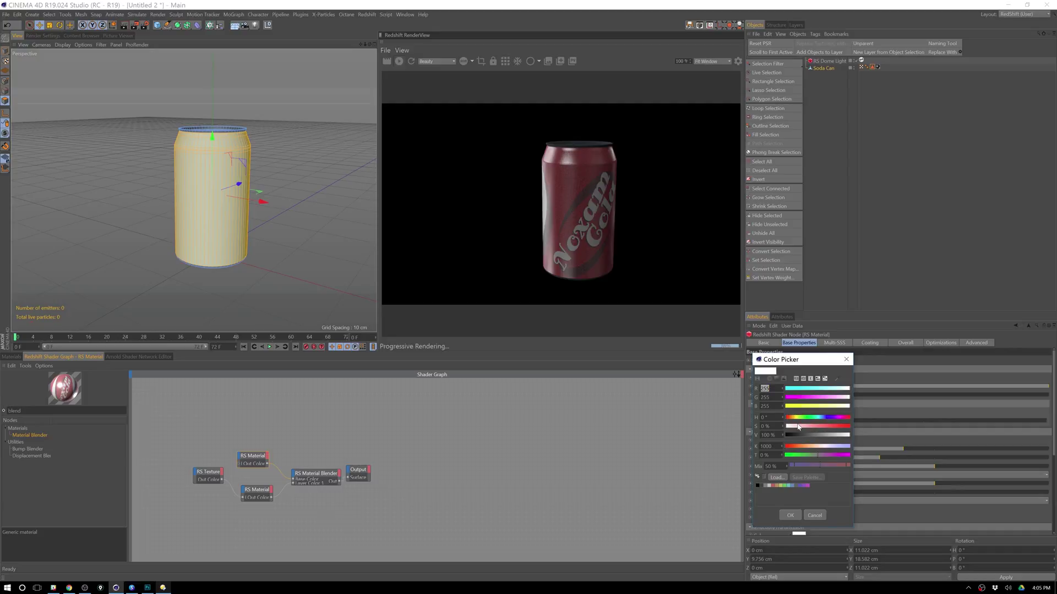
click(799, 427)
click(790, 516)
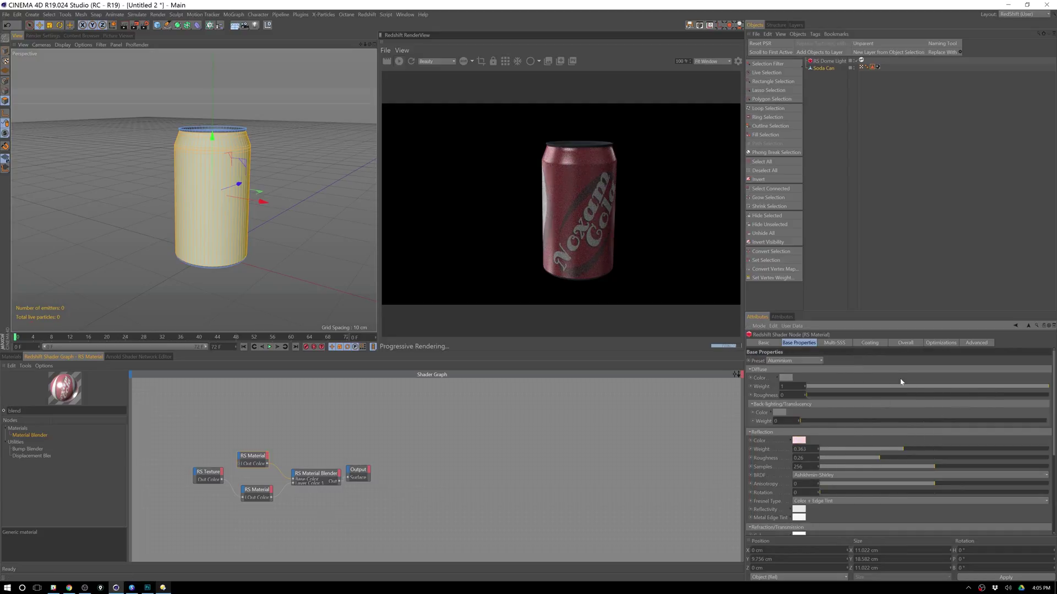
- Set the aluminum material's Diffuse Weight to 0 and review the label texture node
drag(994, 386, 792, 387)
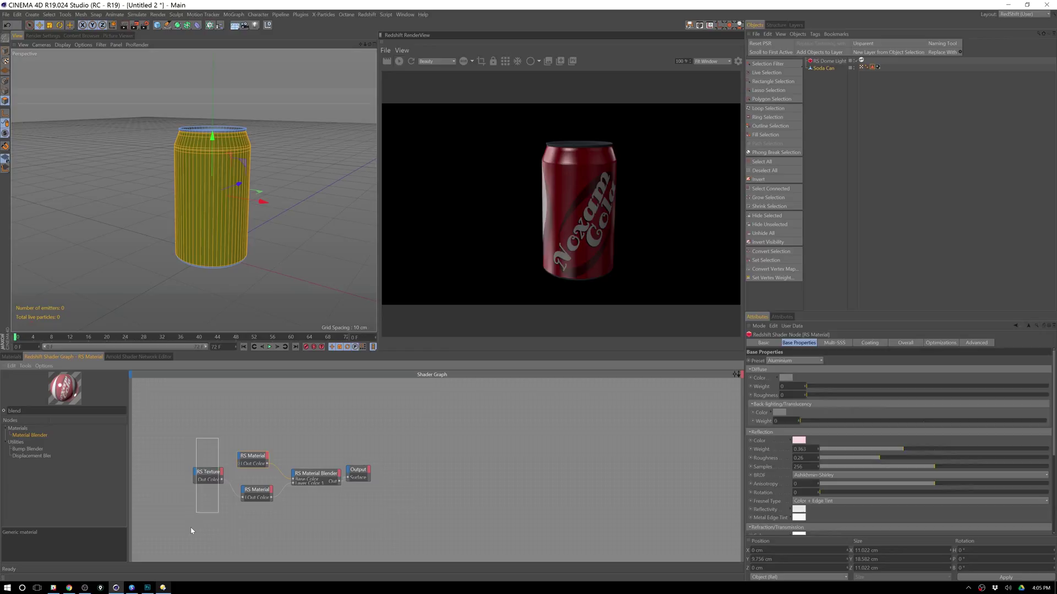
click(208, 473)
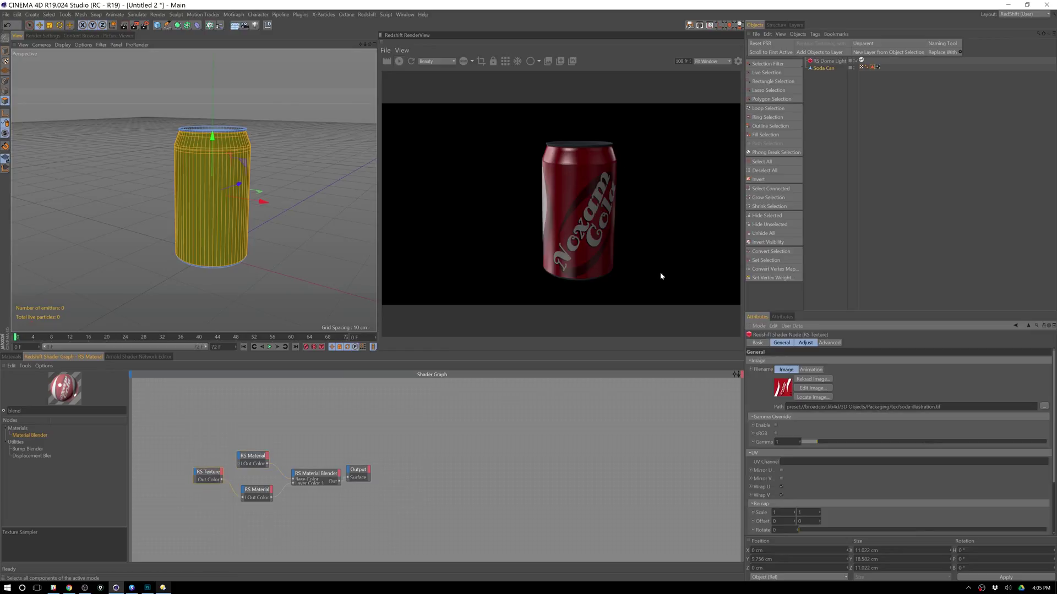
click(434, 440)
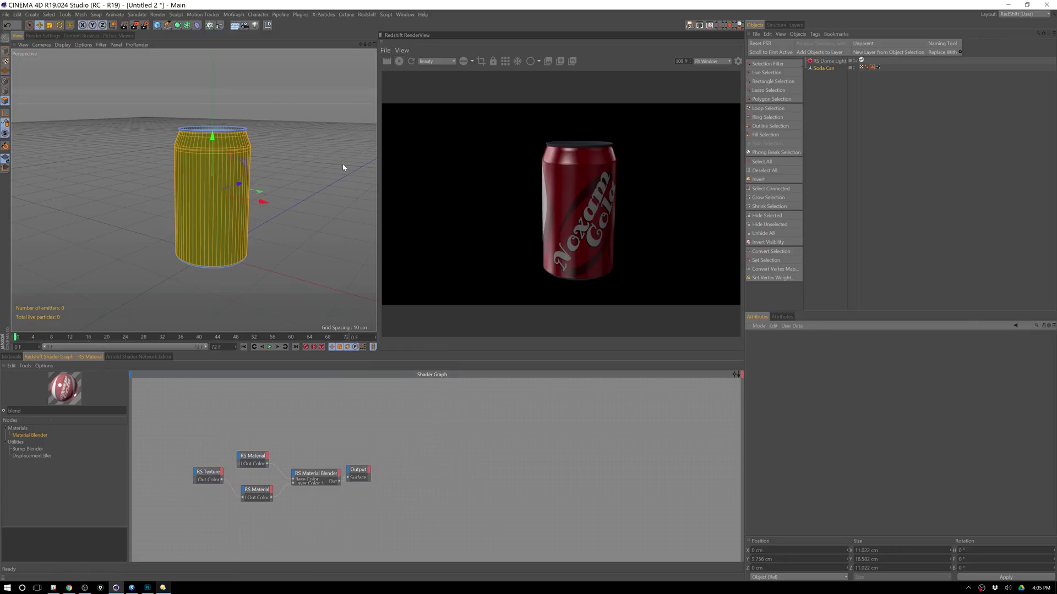
alt+drag(345, 165, 286, 165)
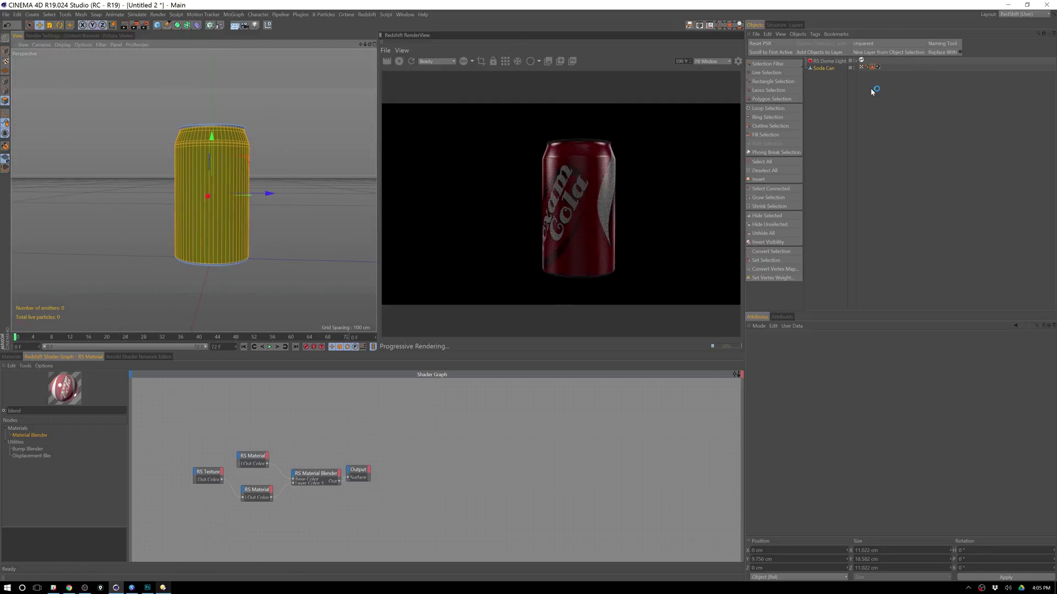
- Inspect the Soda Can's polygon selection and texture tag settings
click(873, 67)
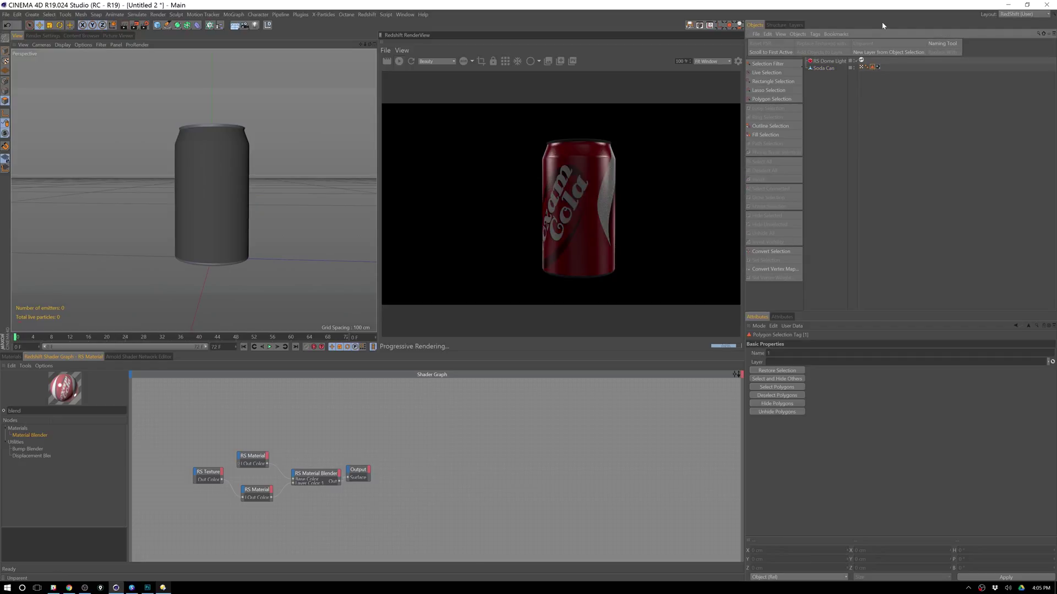
click(873, 67)
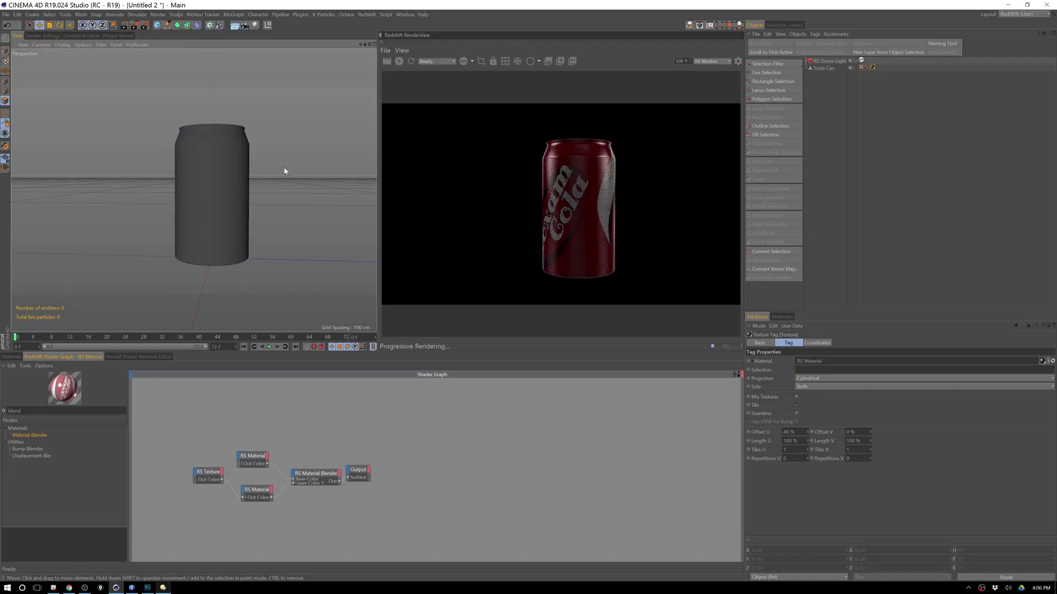
mouse_move(272, 142)
alt+mouse_down()
mouse_move(307, 176)
mouse_move(356, 189)
mouse_move(330, 180)
alt+mouse_up()
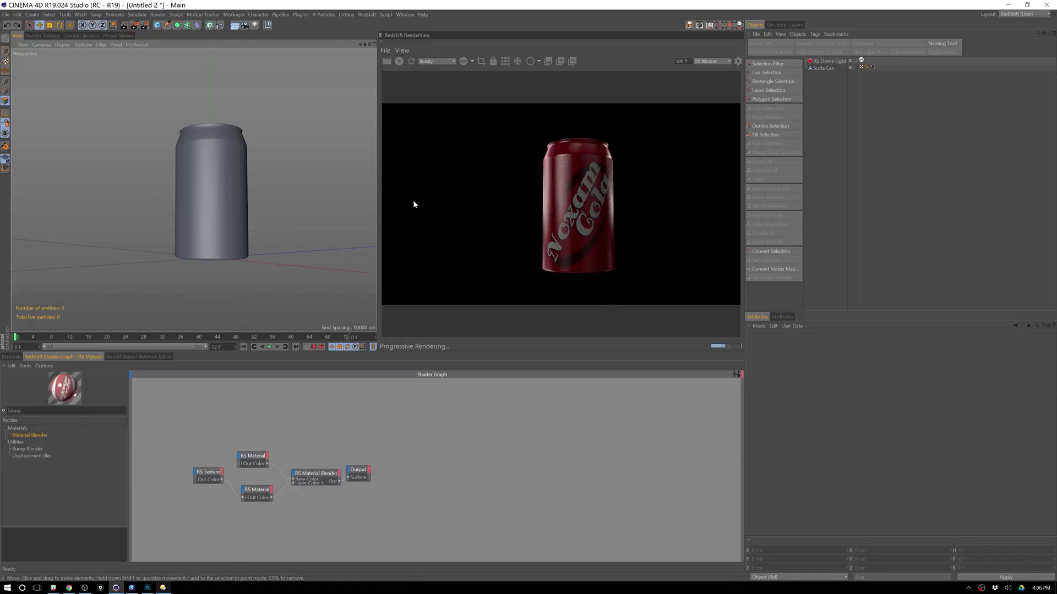
- Create a new Aluminium-preset RS Material and apply it to the Soda Can's top selection
click(871, 67)
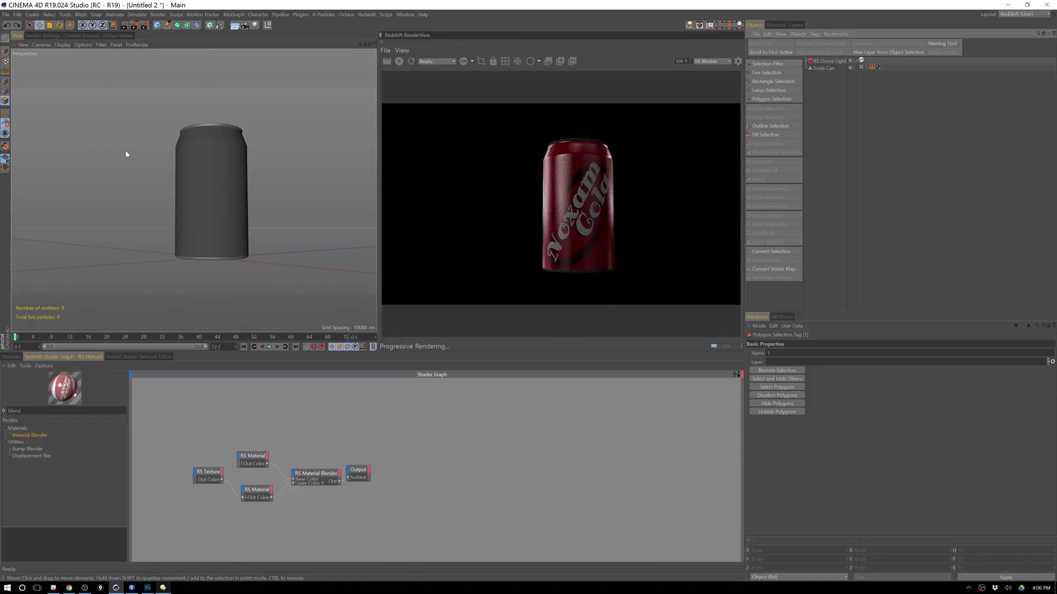
alt+drag(236, 183, 216, 255)
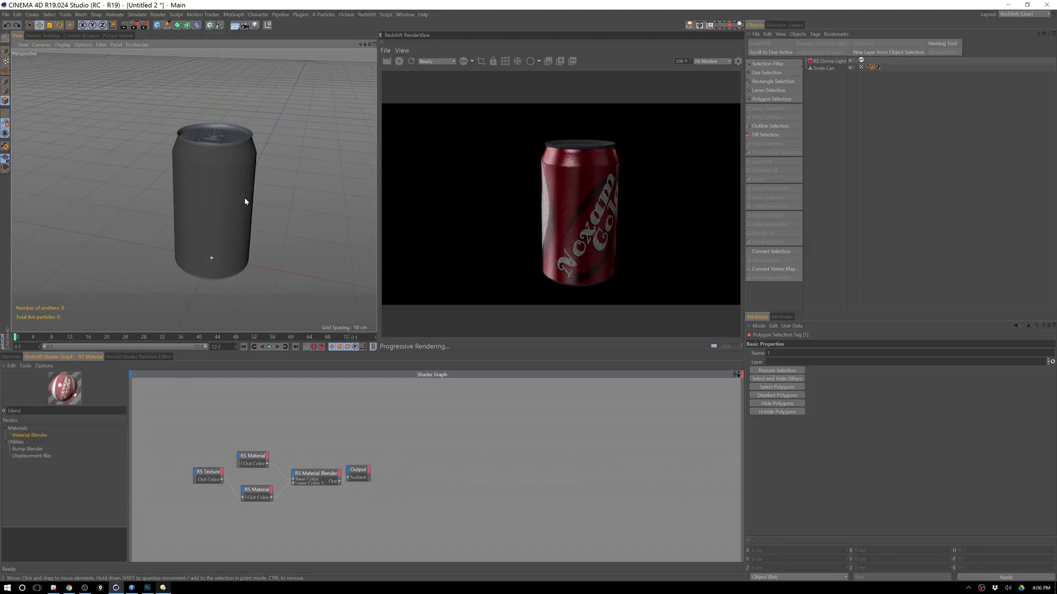
click(15, 357)
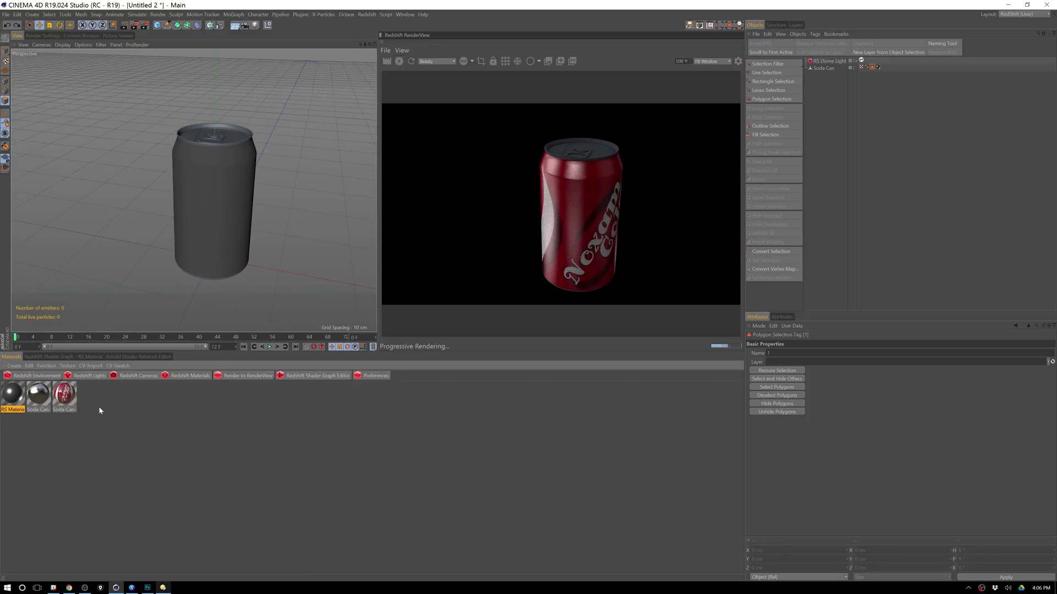
click(135, 376)
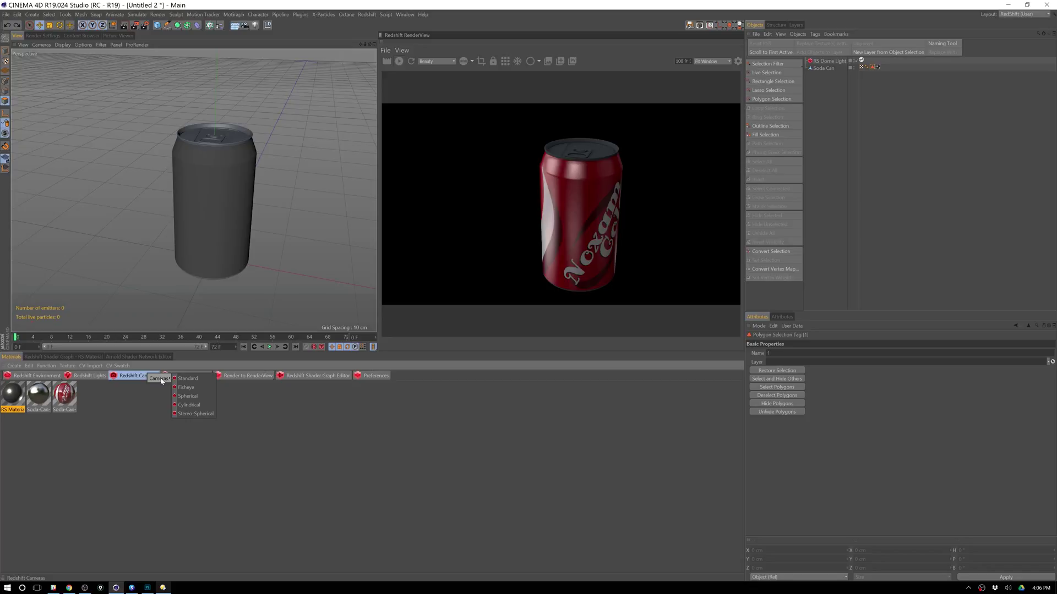
click(186, 376)
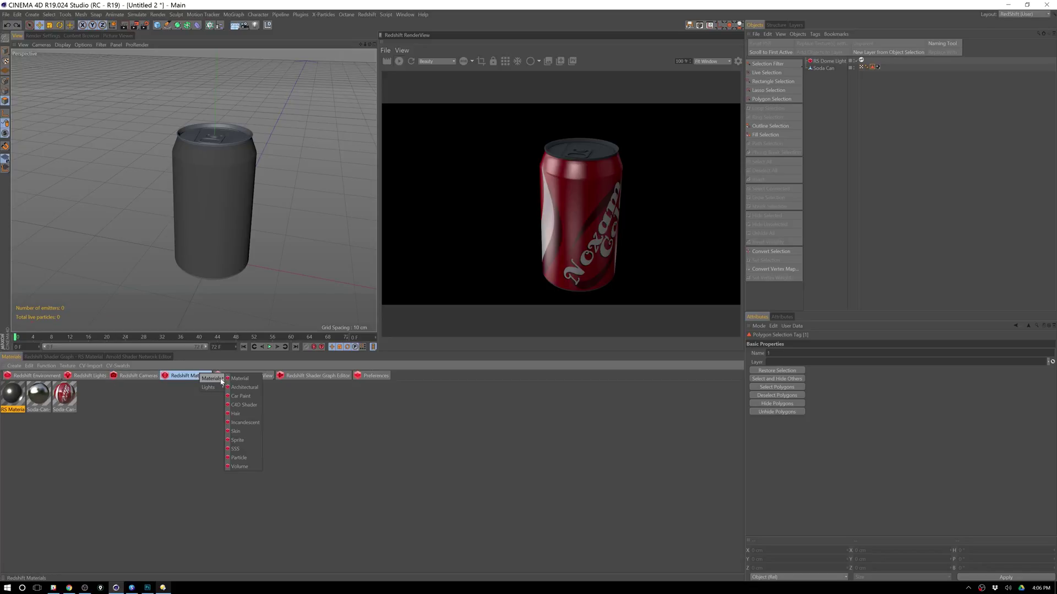
click(246, 384)
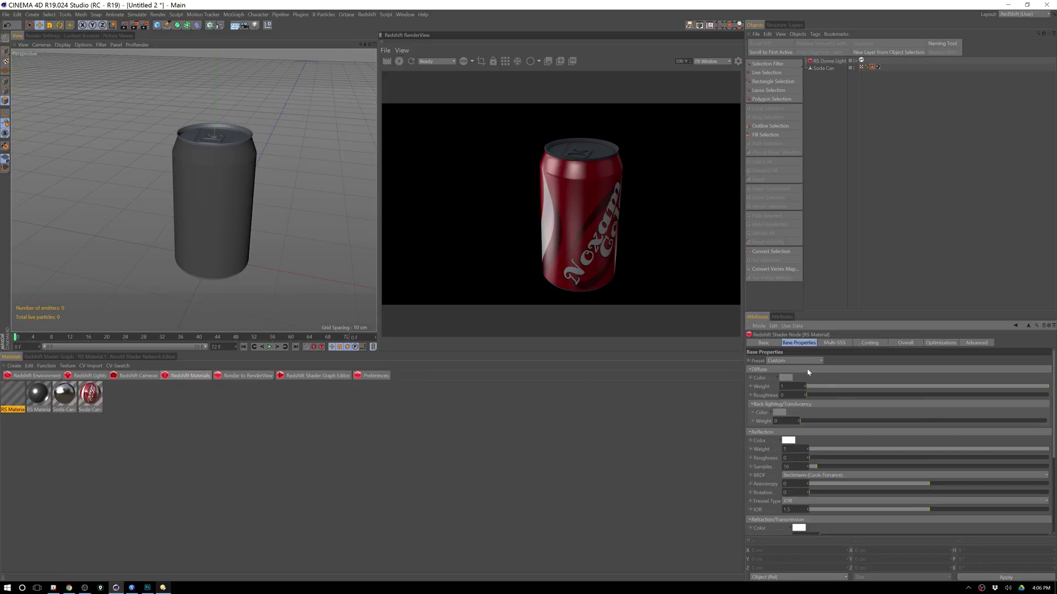
click(794, 361)
click(779, 414)
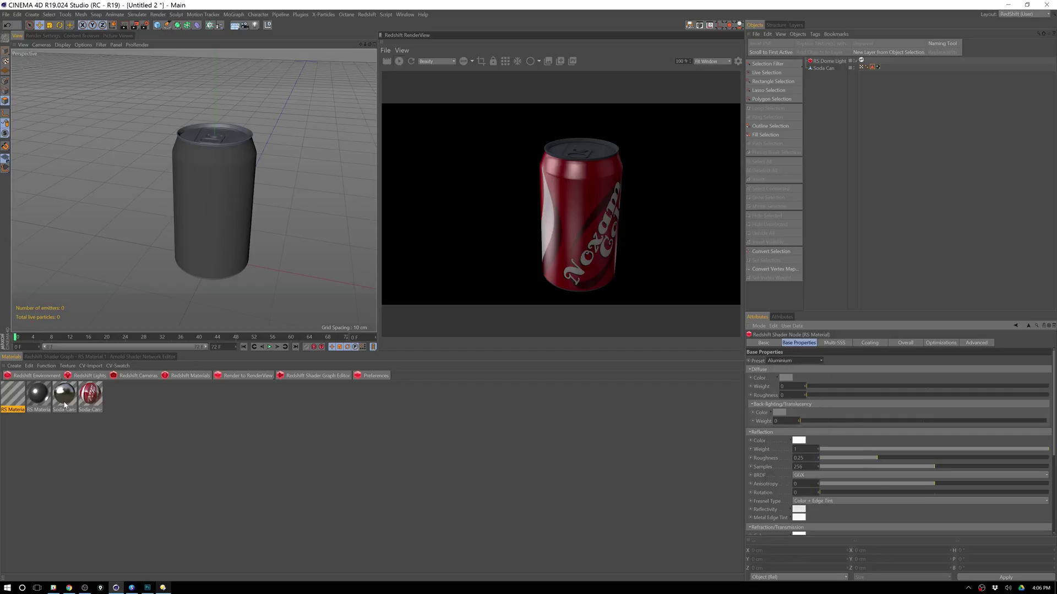
drag(12, 394, 890, 67)
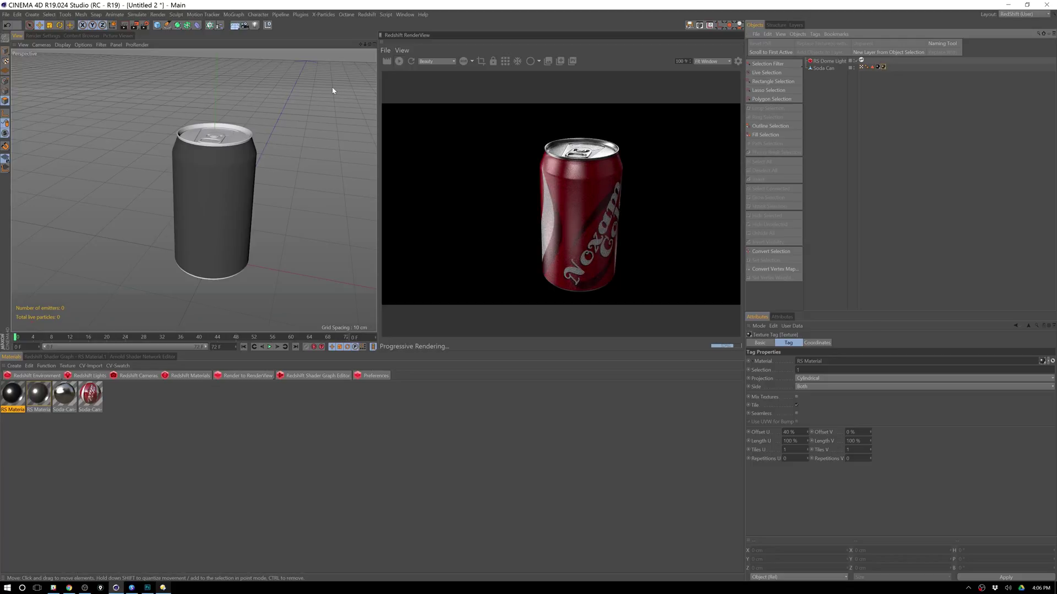
alt+drag(331, 165, 288, 206)
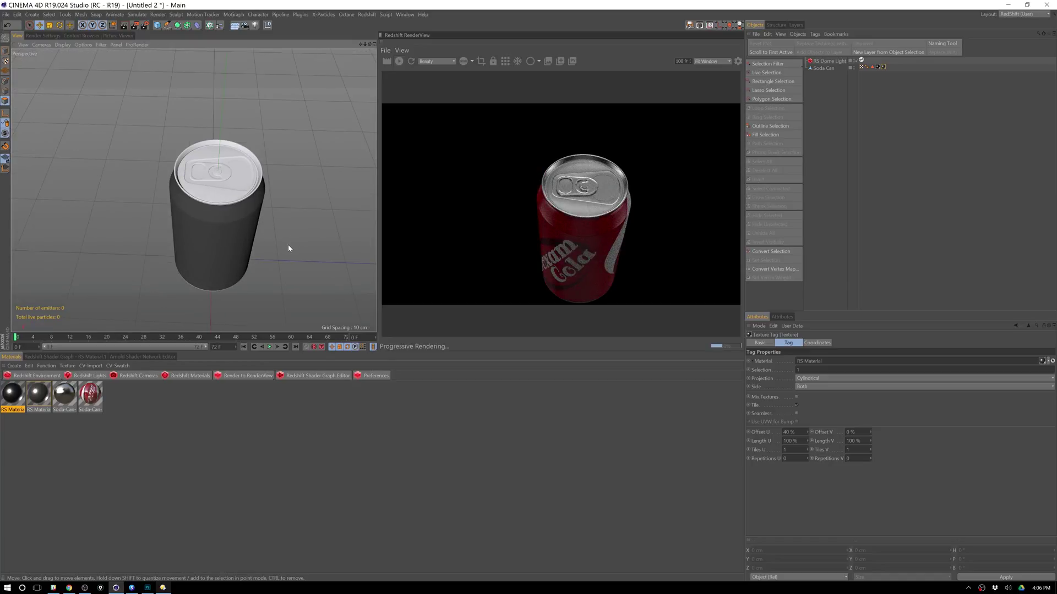
alt+drag(288, 248, 436, 146)
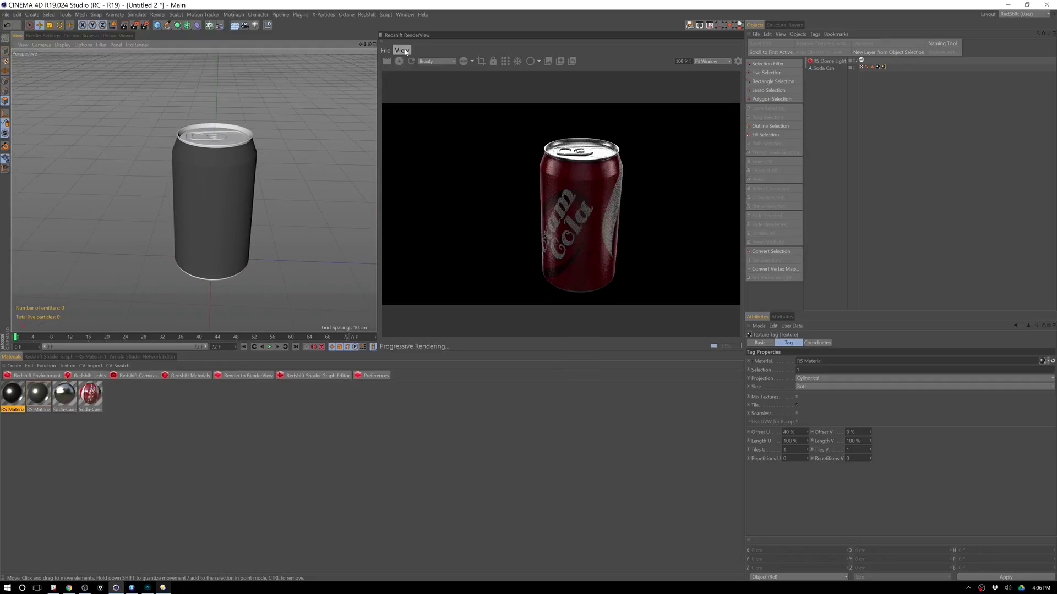
click(404, 51)
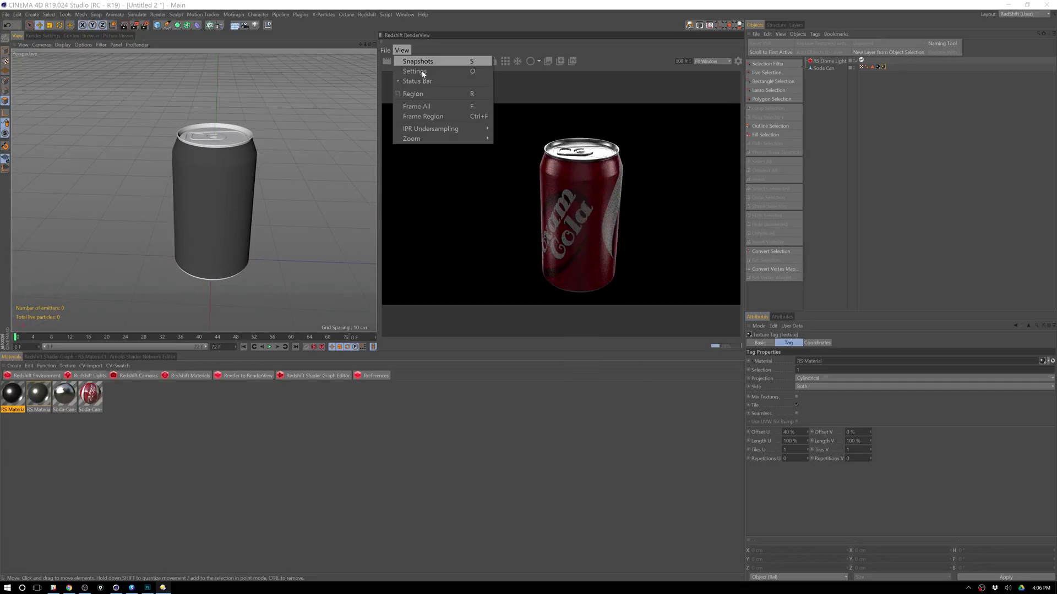
click(505, 142)
alt+drag(271, 182, 43, 148)
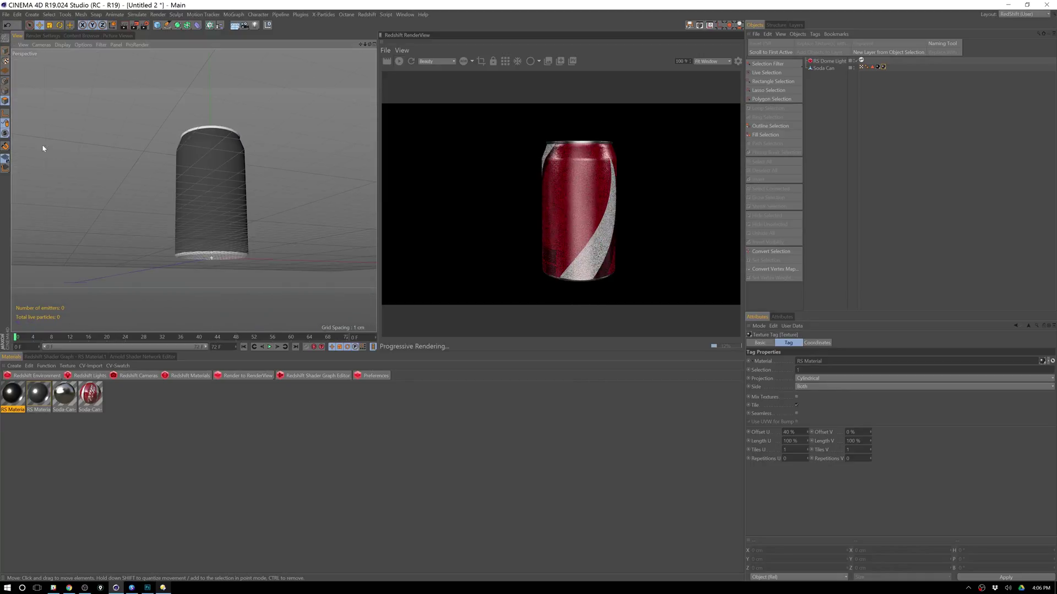
alt+drag(285, 193, 240, 121)
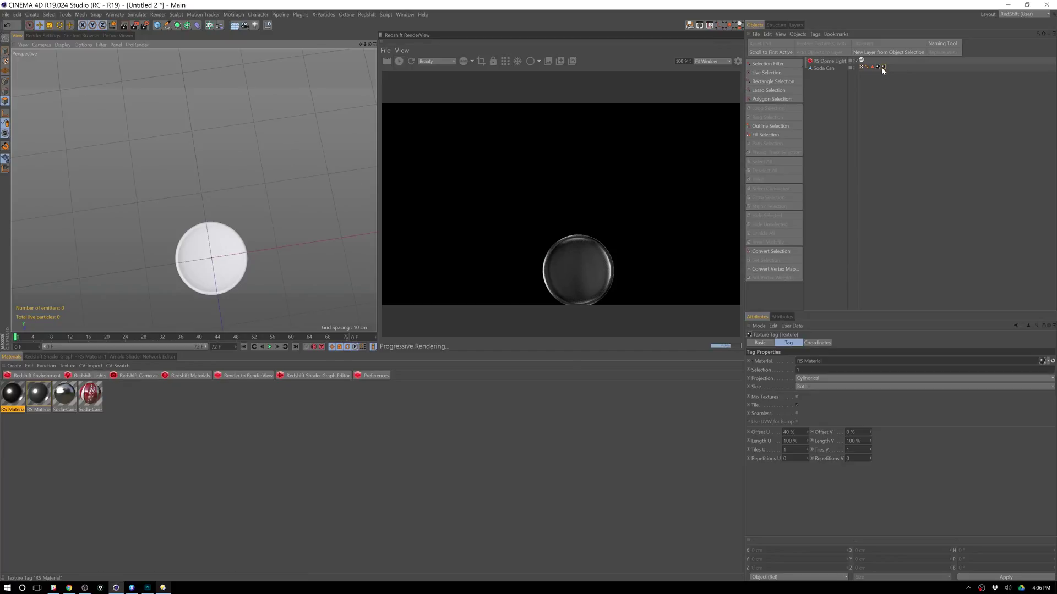
alt+drag(277, 205, 322, 184)
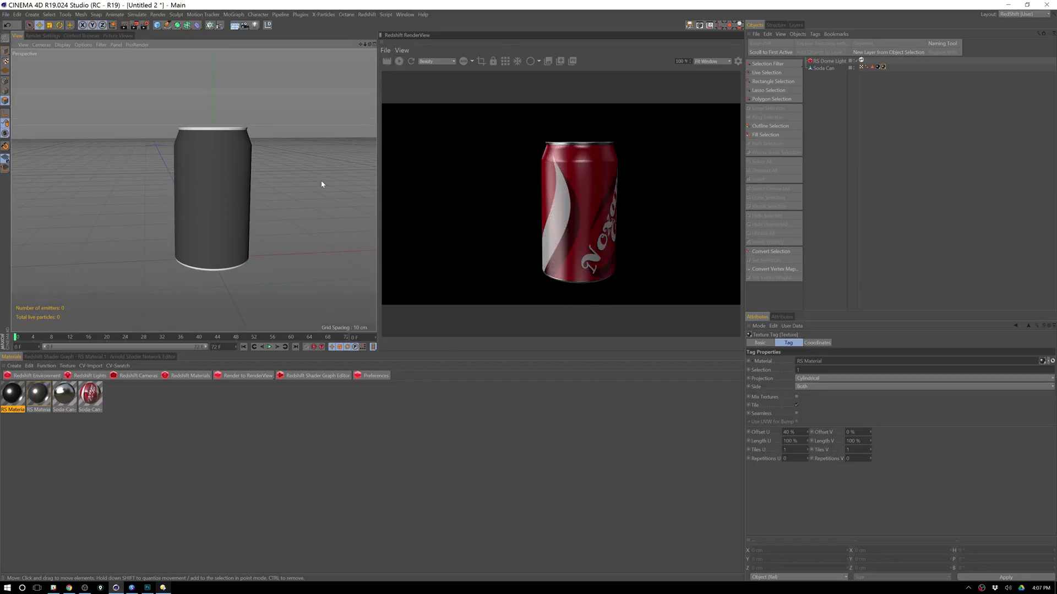